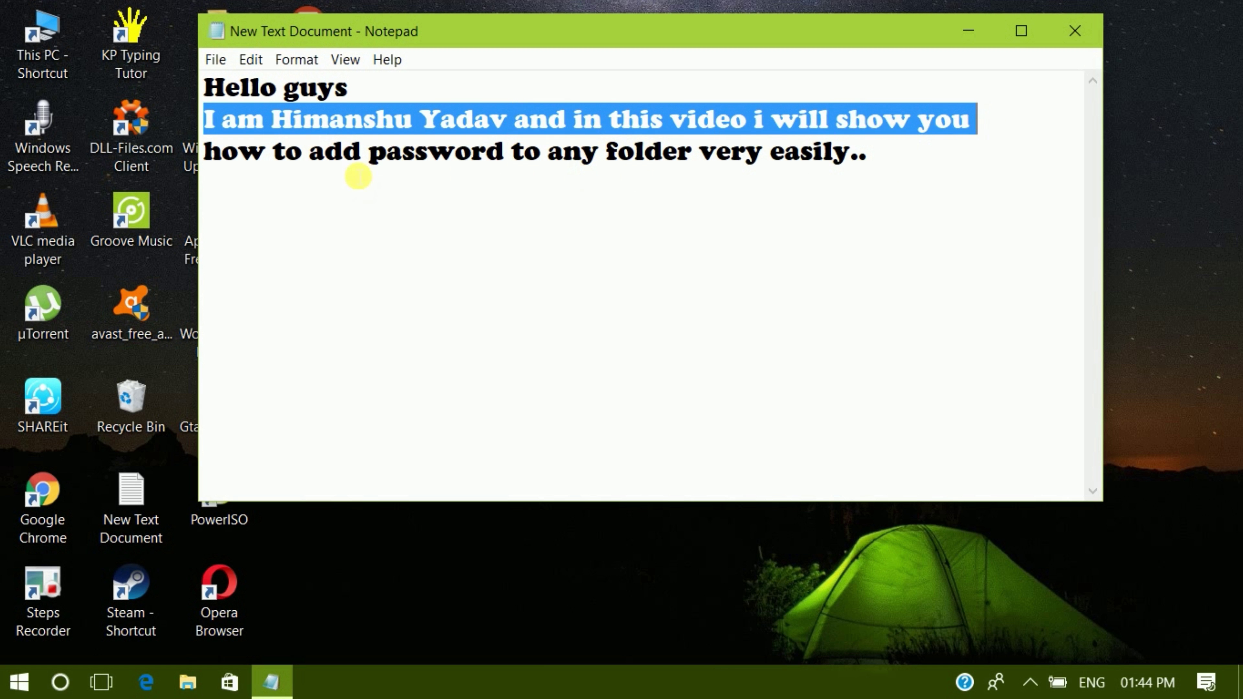
- Start a new fourth line in the note reading 'first of all'
left_click_drag(210, 152, 860, 182)
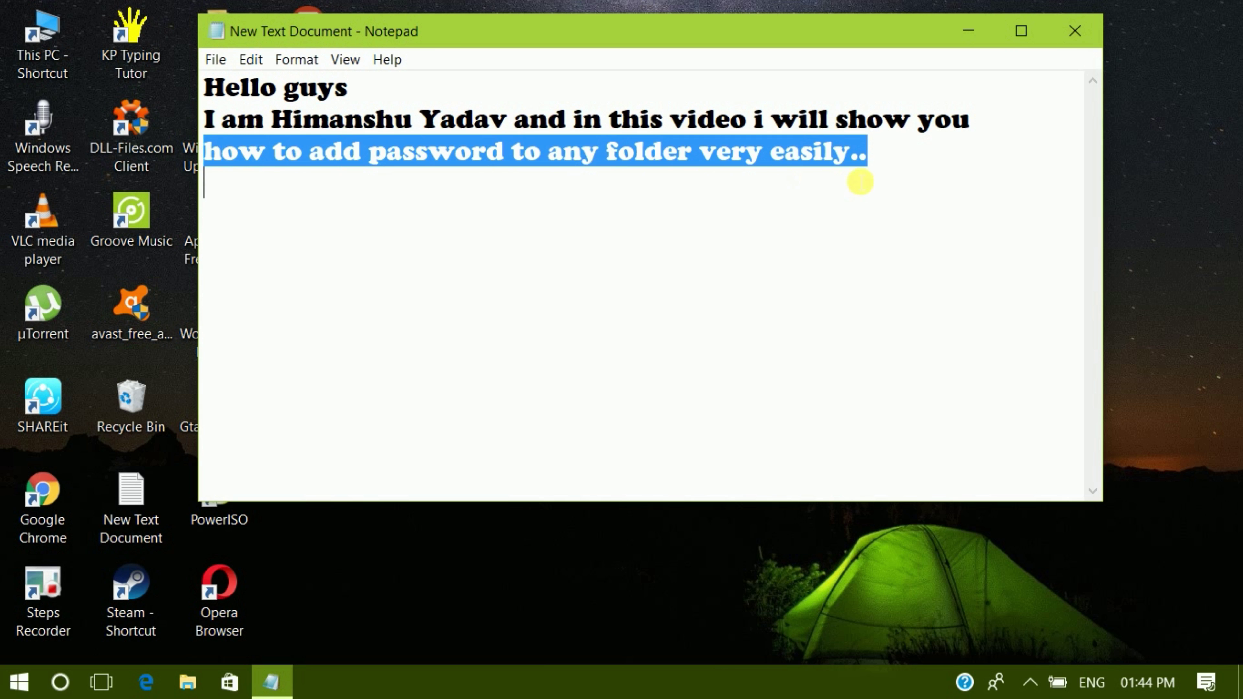
left_click(913, 164)
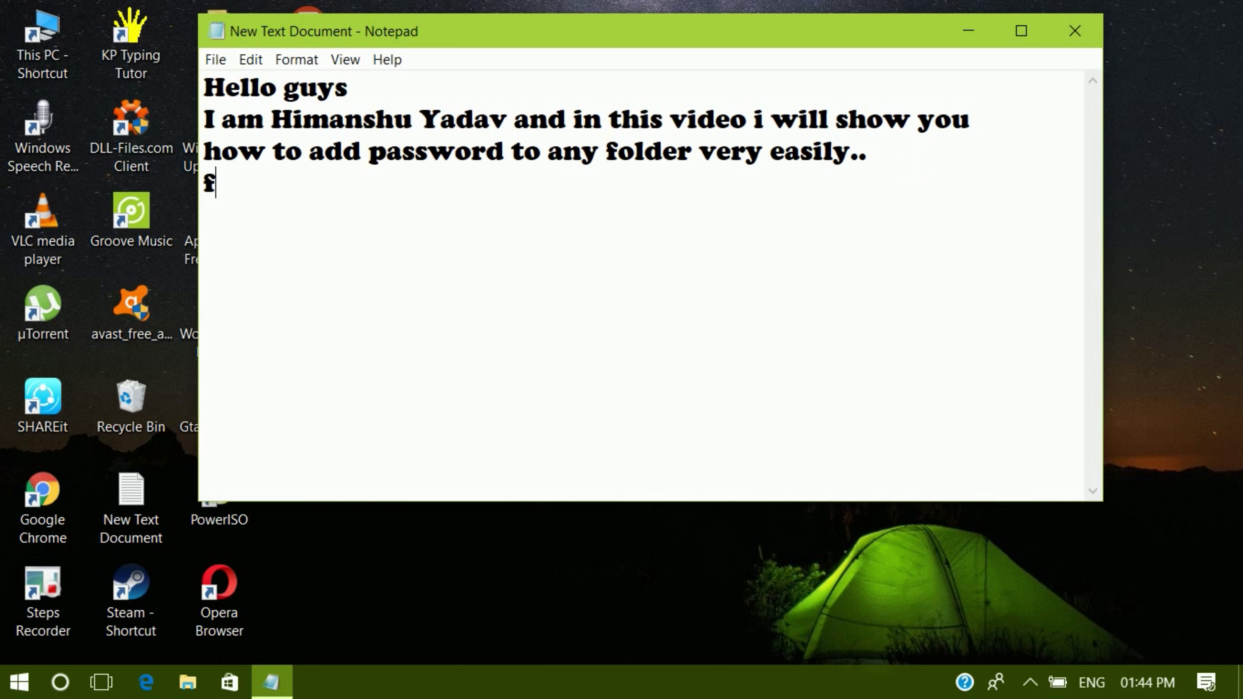
type("rst od")
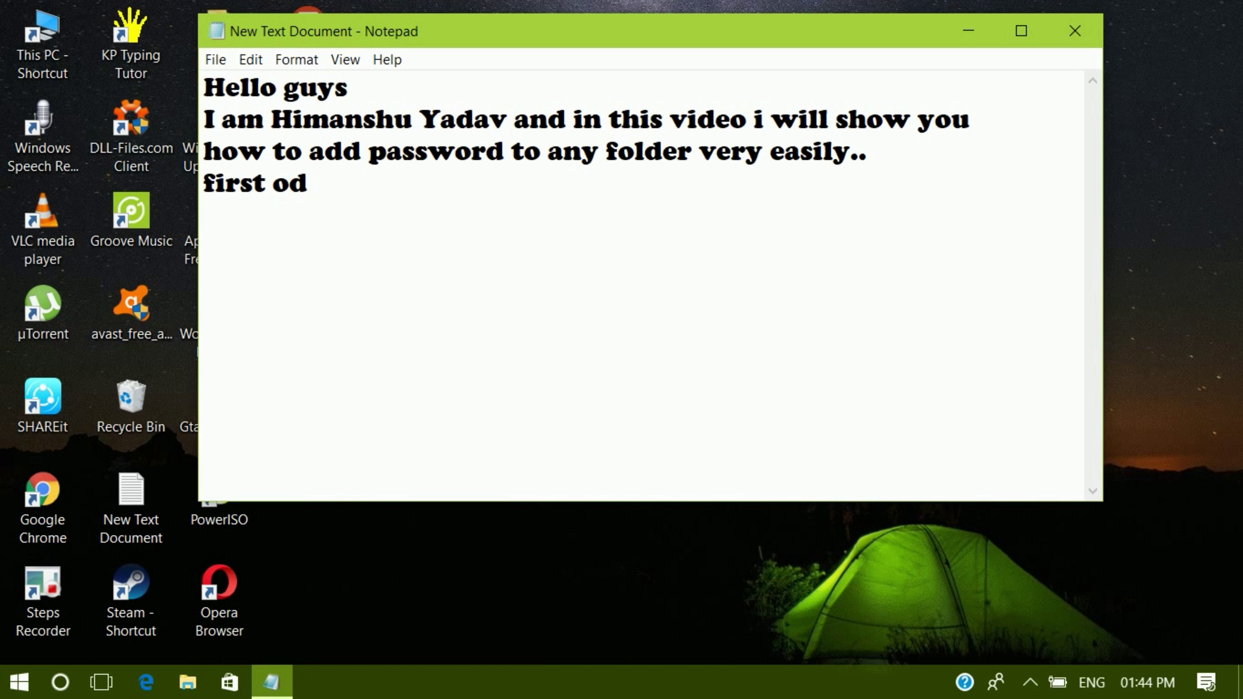
key("BackSpace")
type("f all")
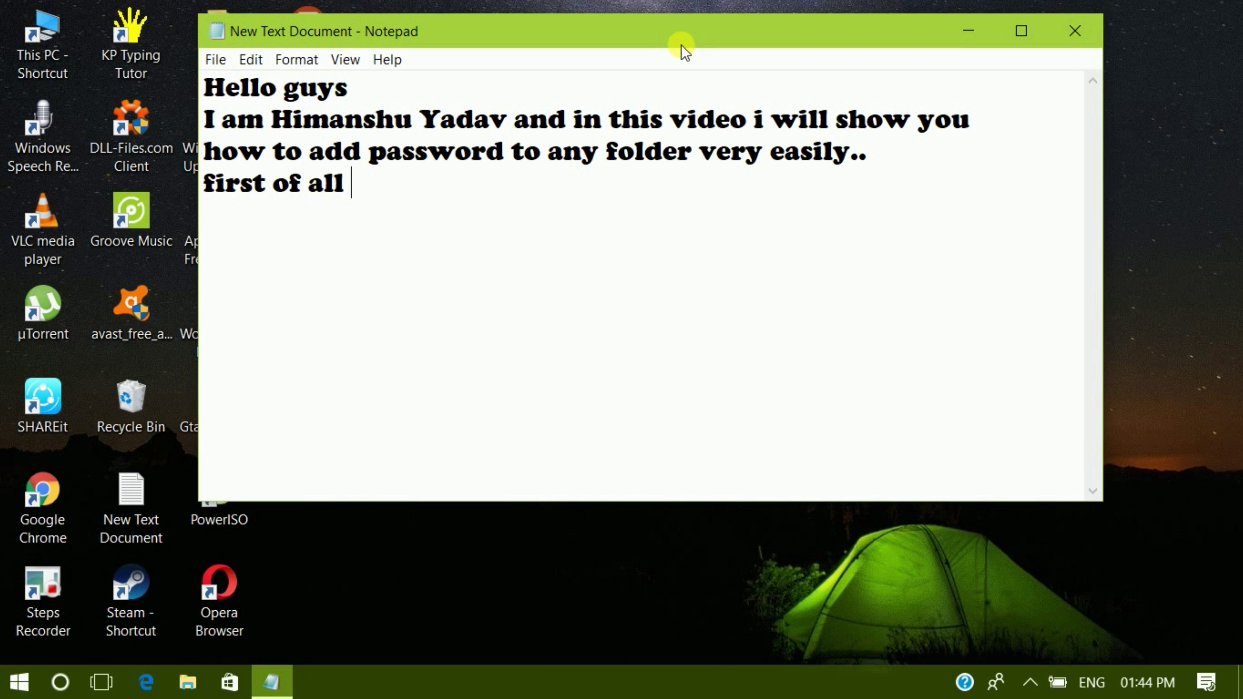
- Finish the line with 'make a folder' and minimize Notepad to show the desktop
left_click_drag(680, 38, 743, 37)
type("make ")
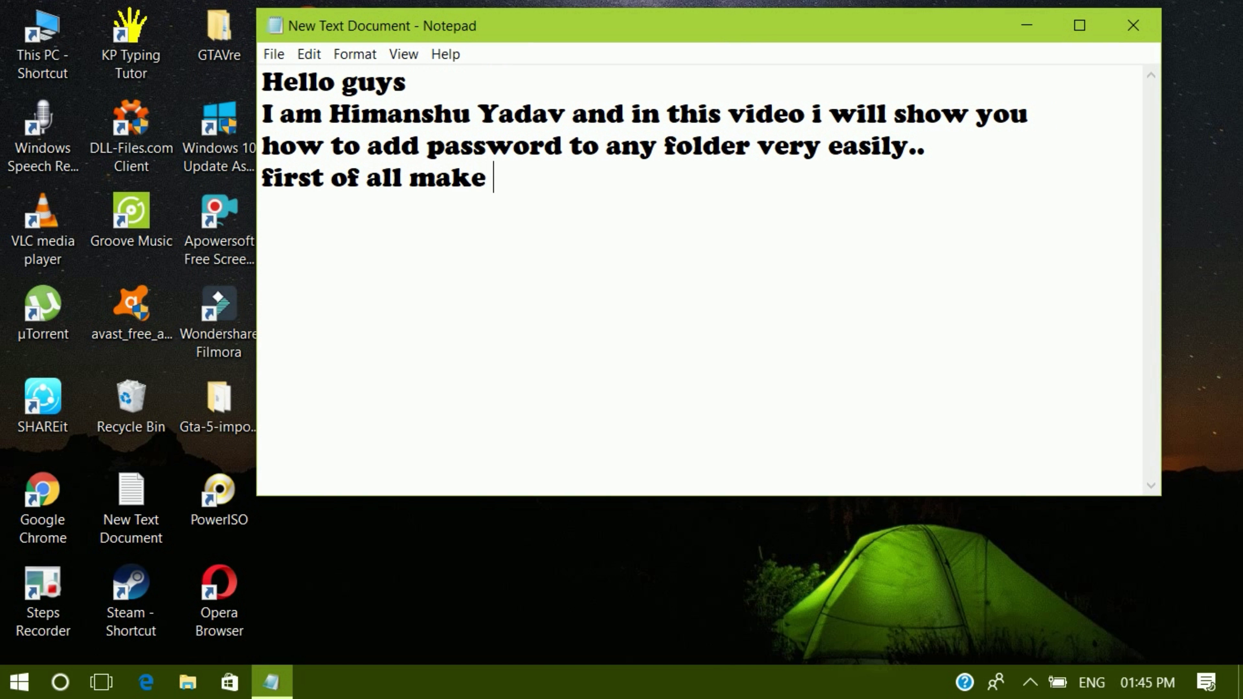
type("a fold")
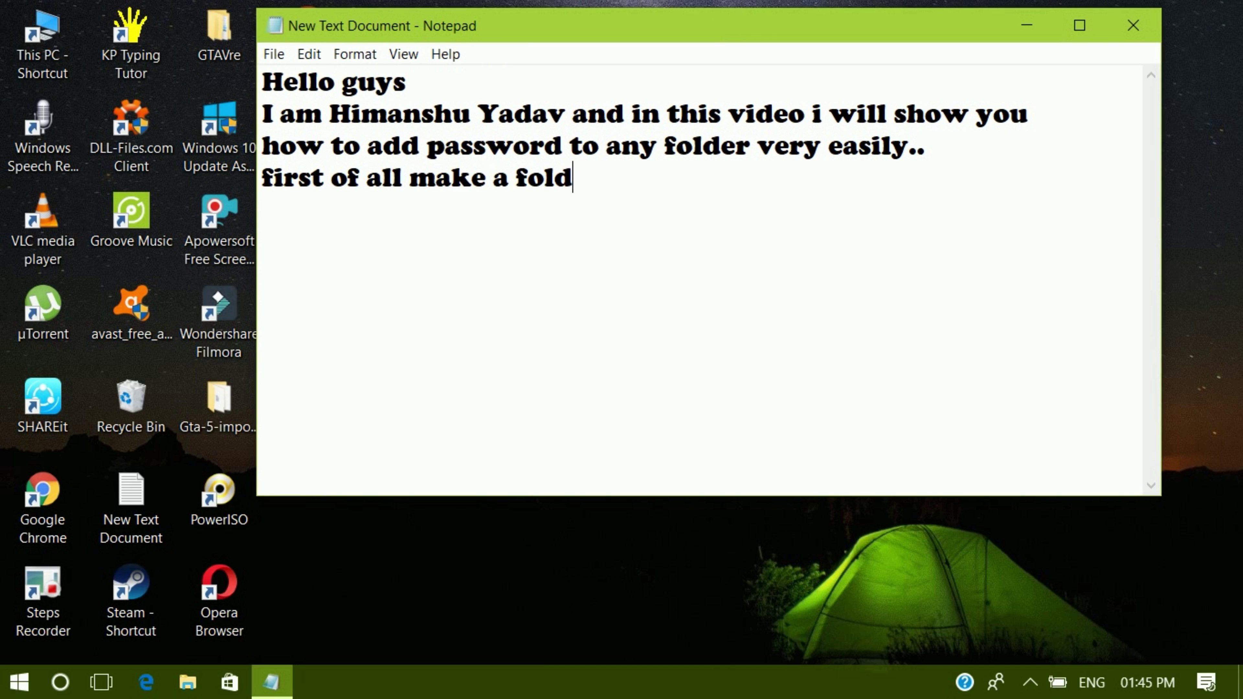
type("eer")
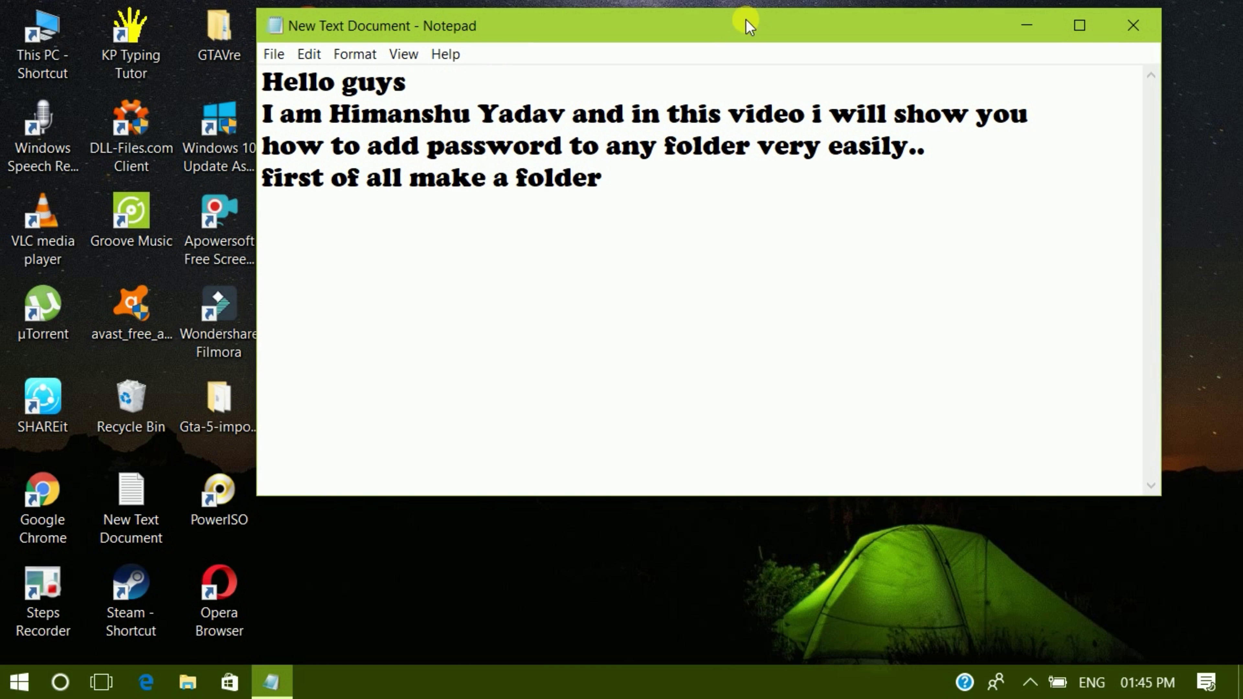
left_click(1027, 22)
- Create a desktop folder with the default name 'New folder (2)', then bring Notepad back
right_click(346, 229)
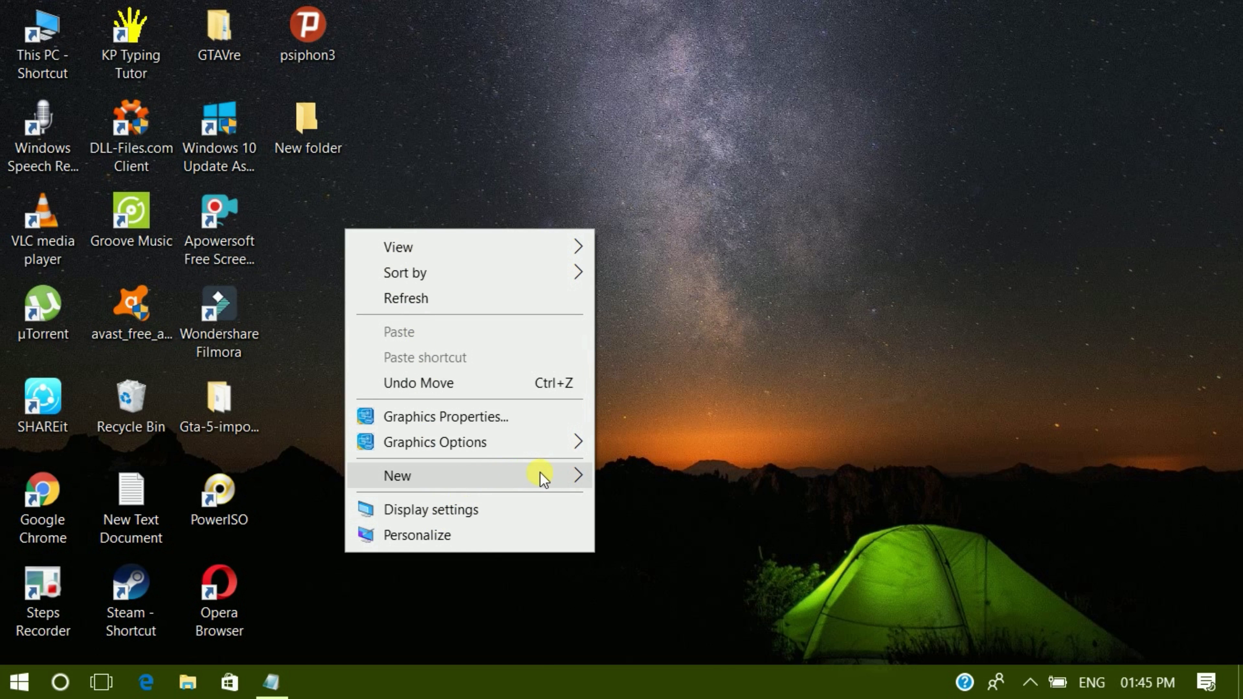
mouse_move(541, 477)
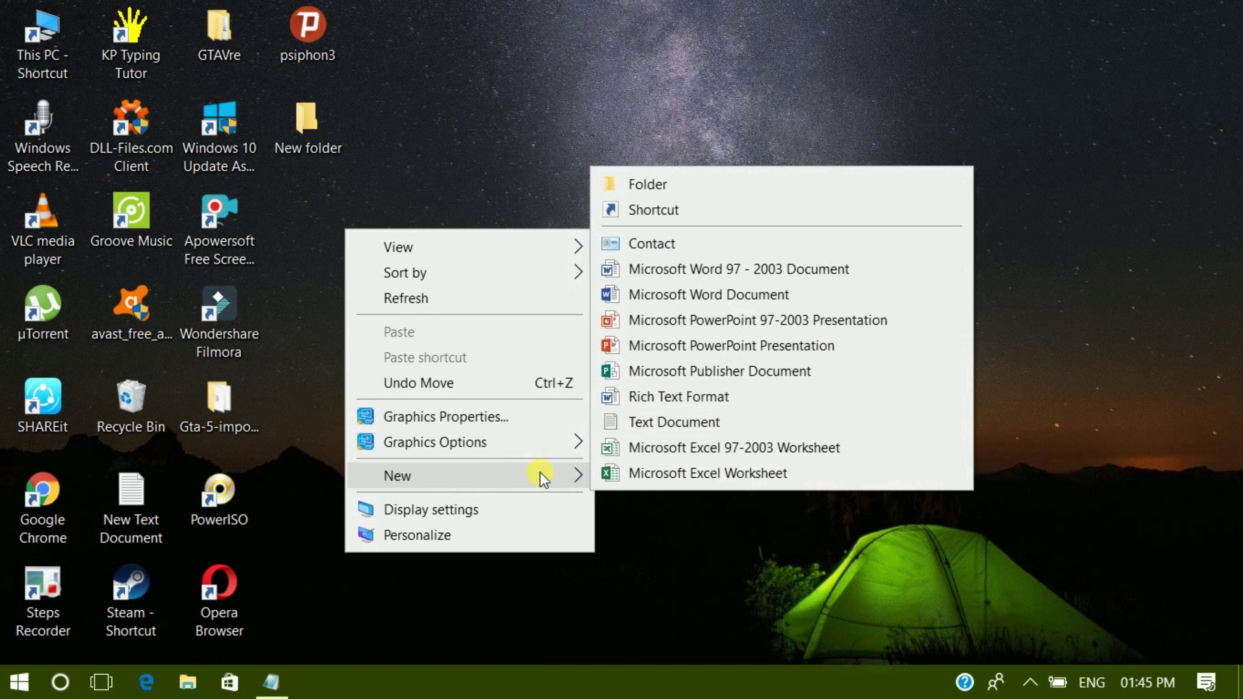
left_click(646, 188)
key("Return")
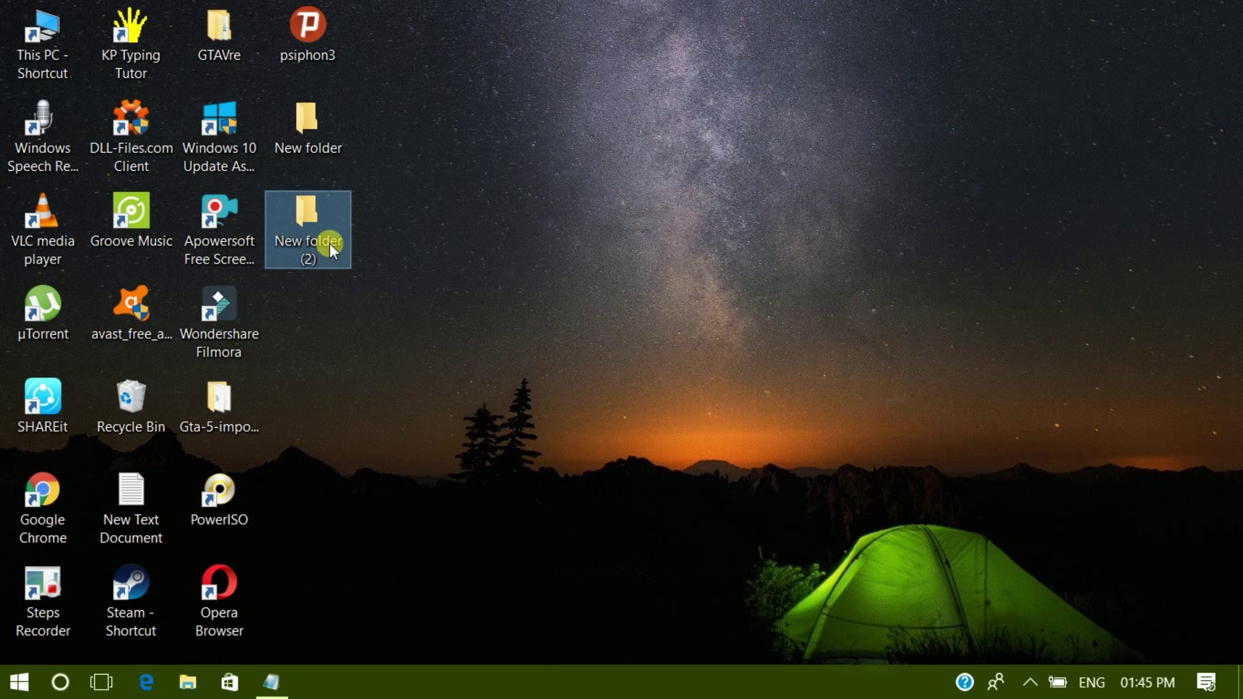
left_click(374, 480)
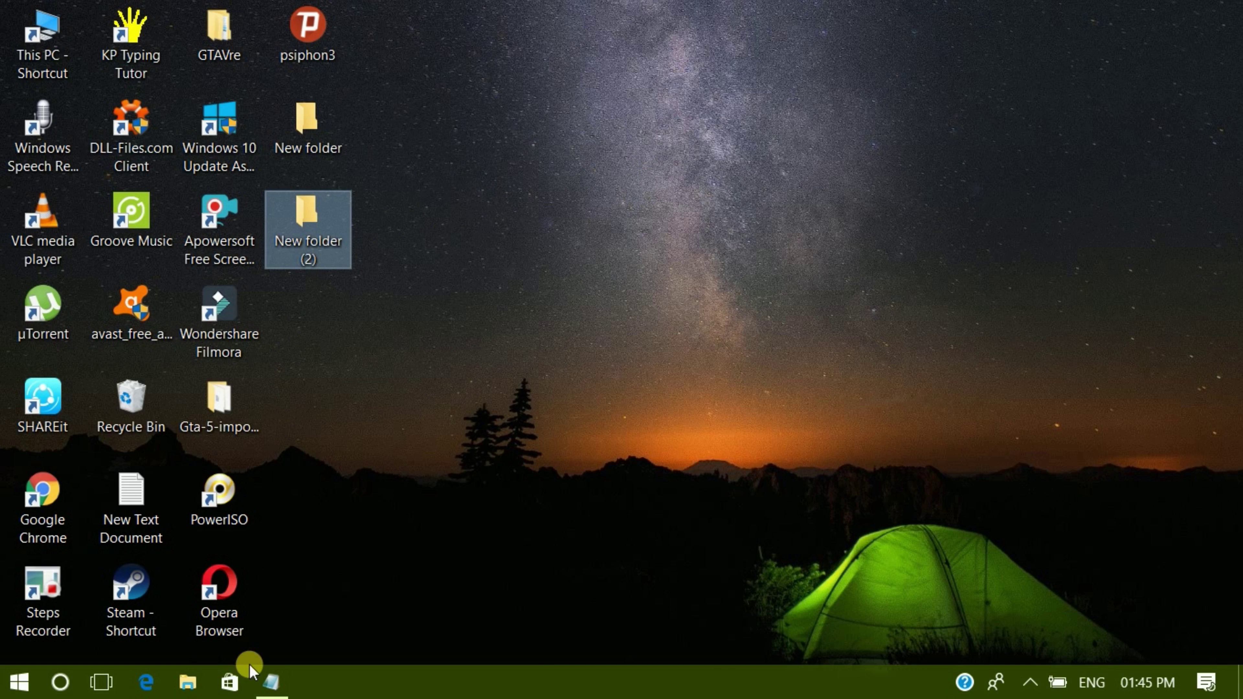
left_click(280, 691)
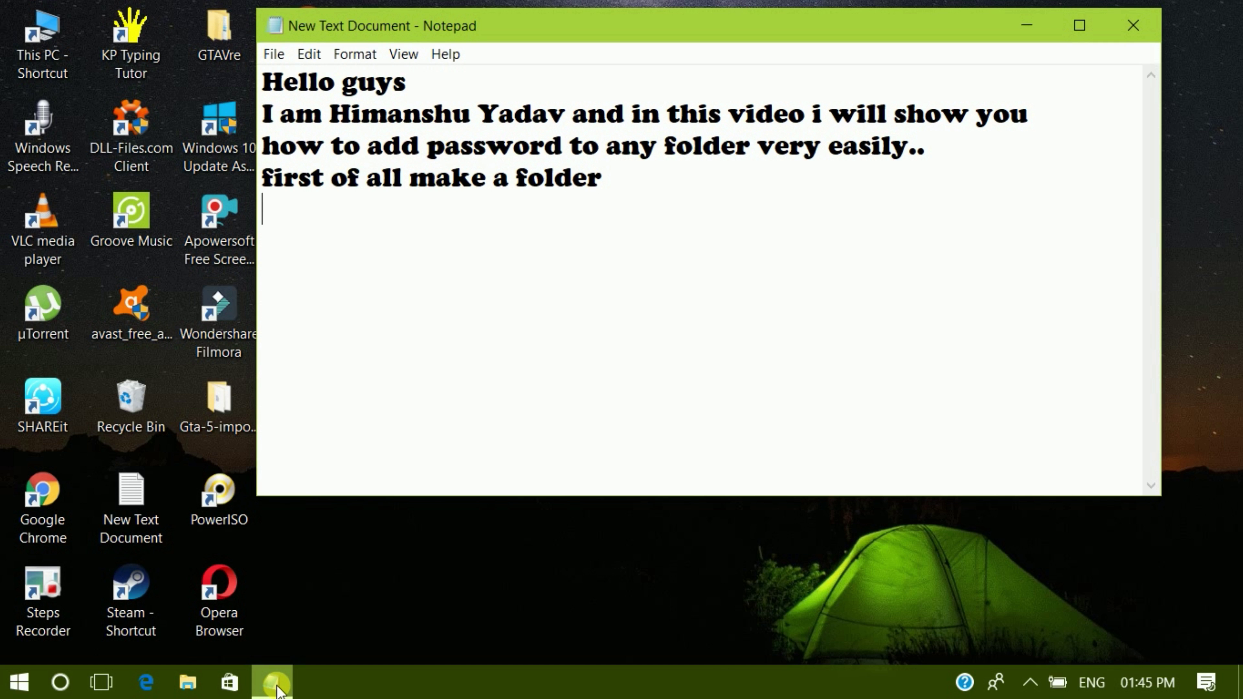
- Add the line 'after that right click on it' to the note and minimize Notepad
type("afte")
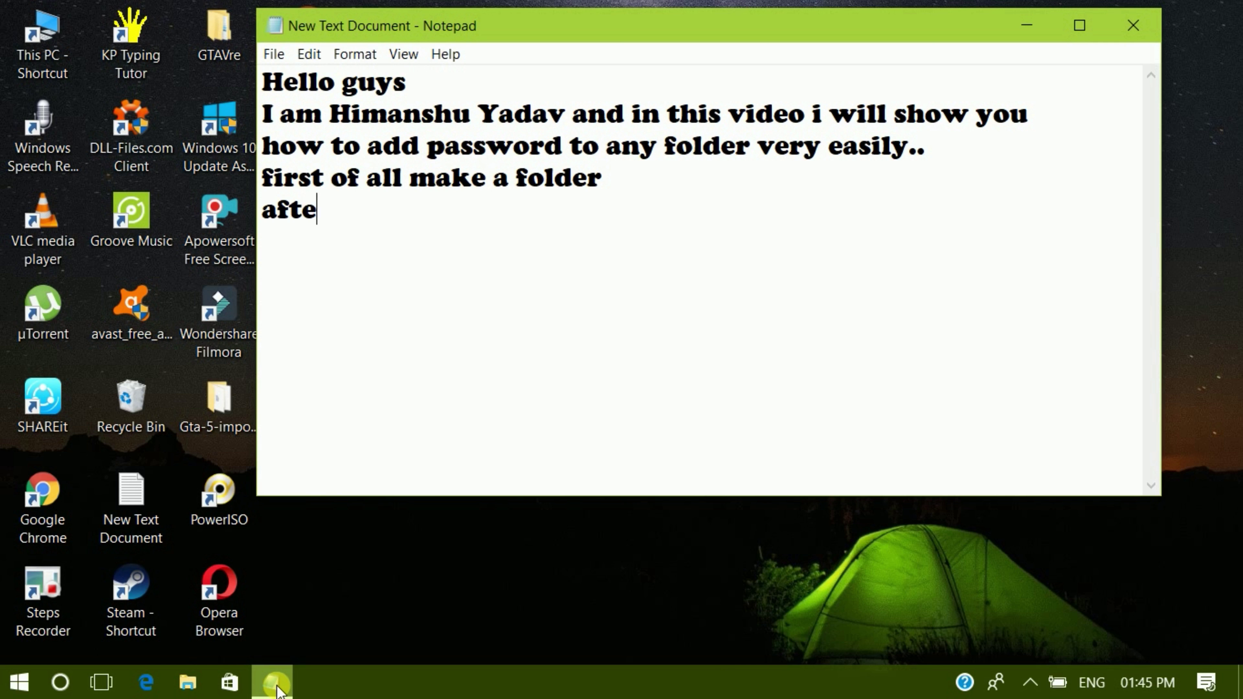
type("r thatt")
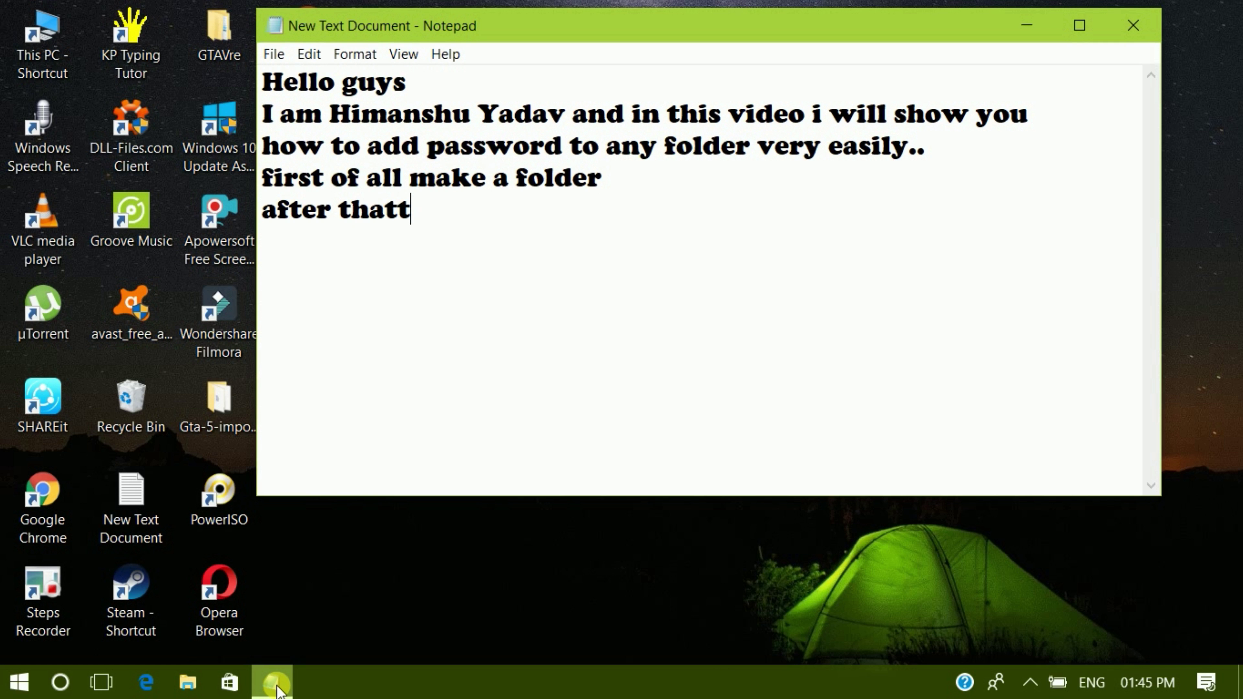
key("BackSpace")
type(" rightb")
key("BackSpace")
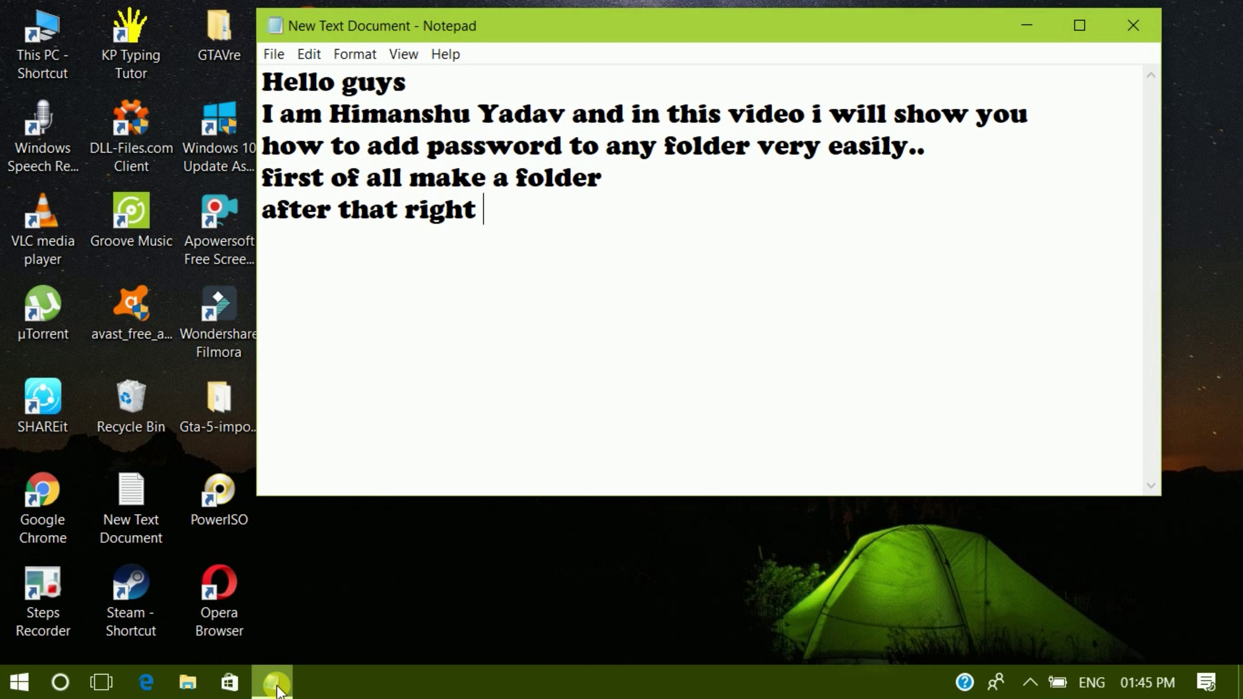
type("click")
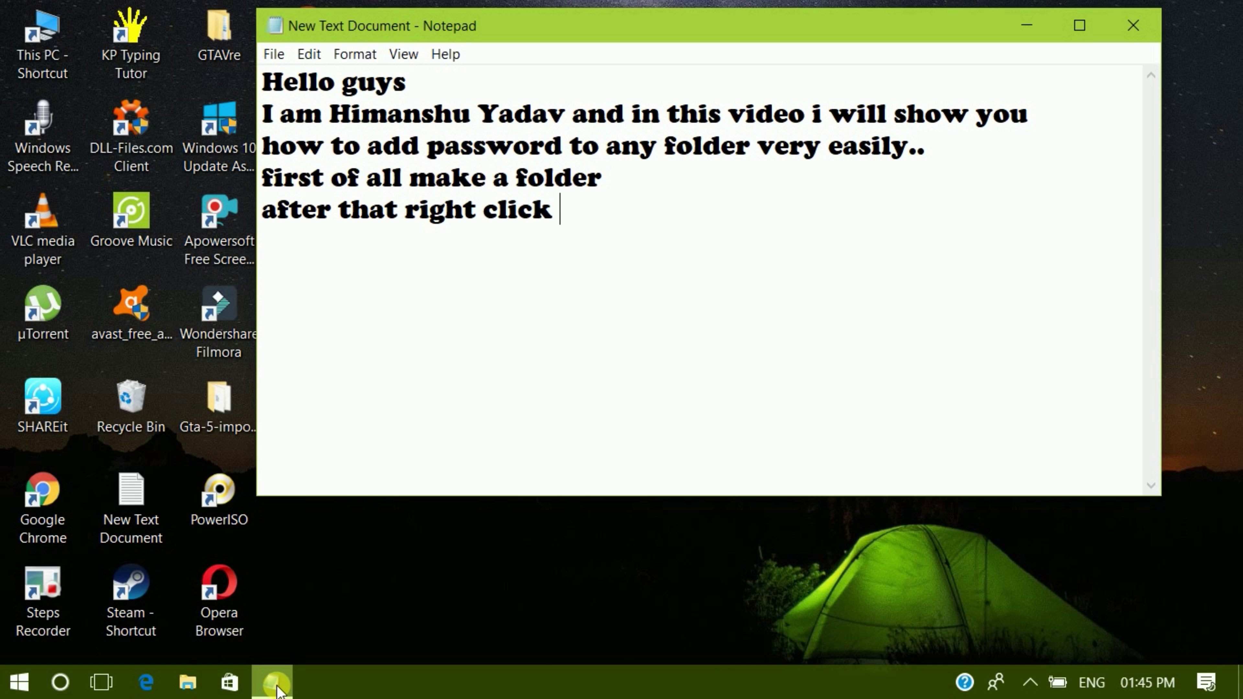
type(" on it")
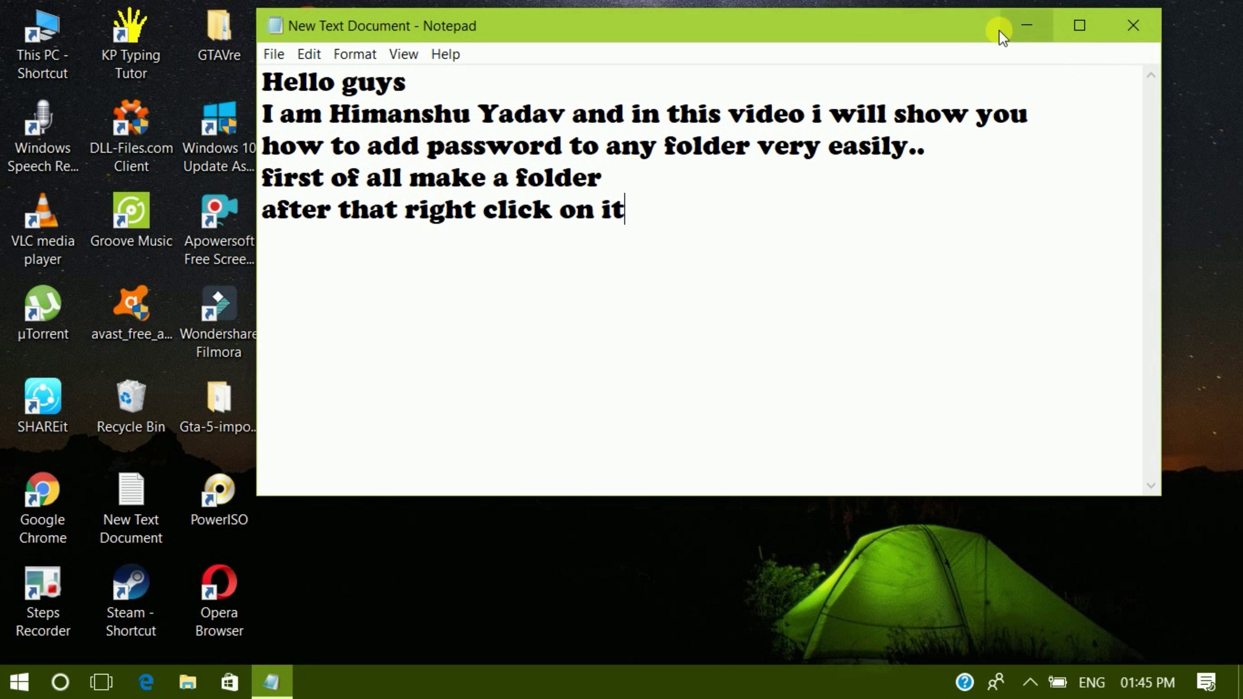
left_click(1026, 25)
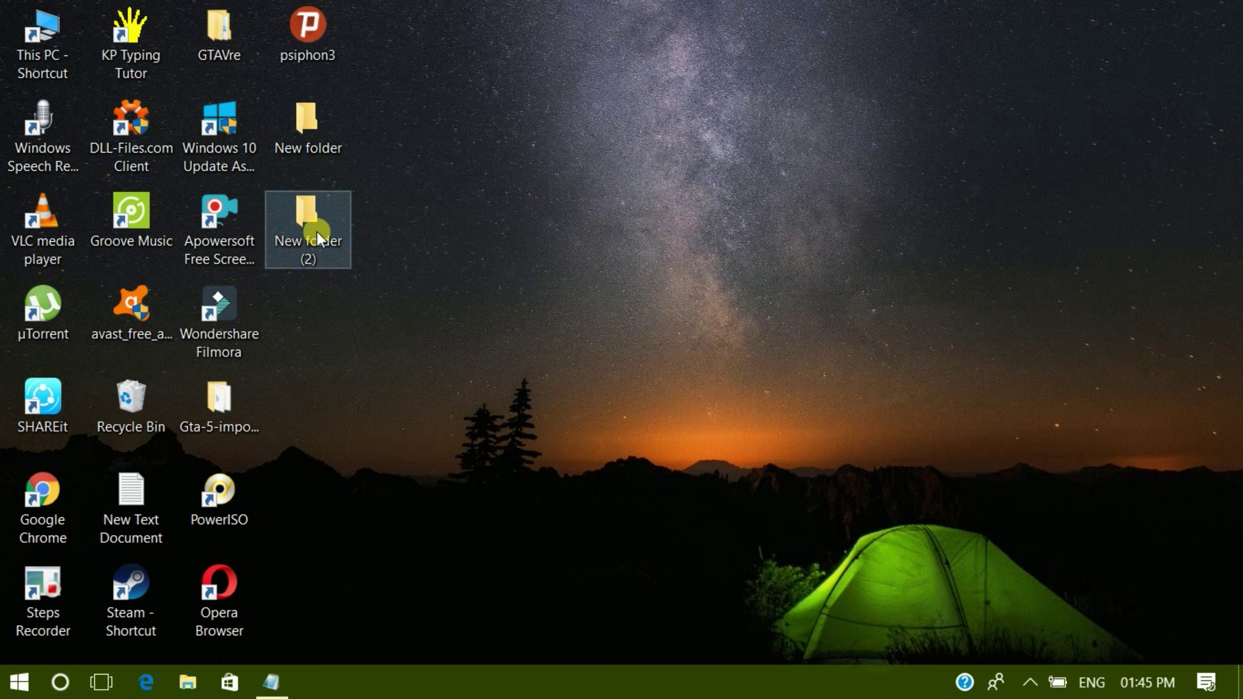
- Show the context menu for New folder (2), then return to the Notepad note
right_click(310, 227)
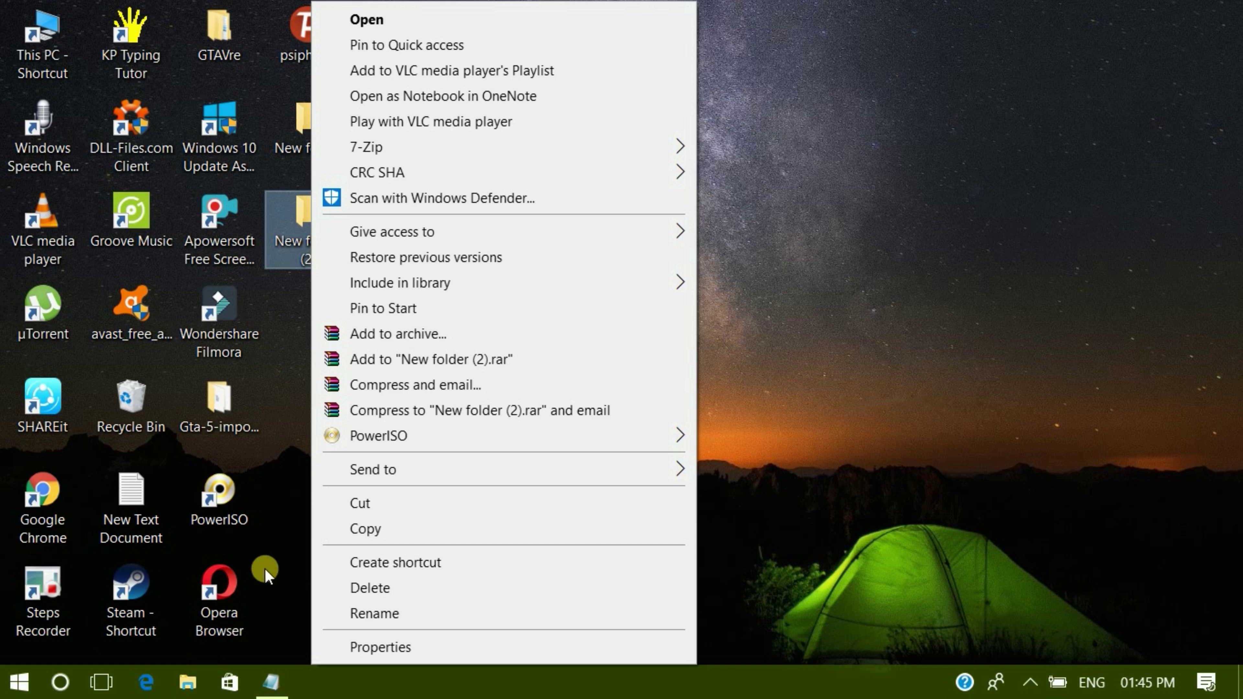
mouse_move(275, 692)
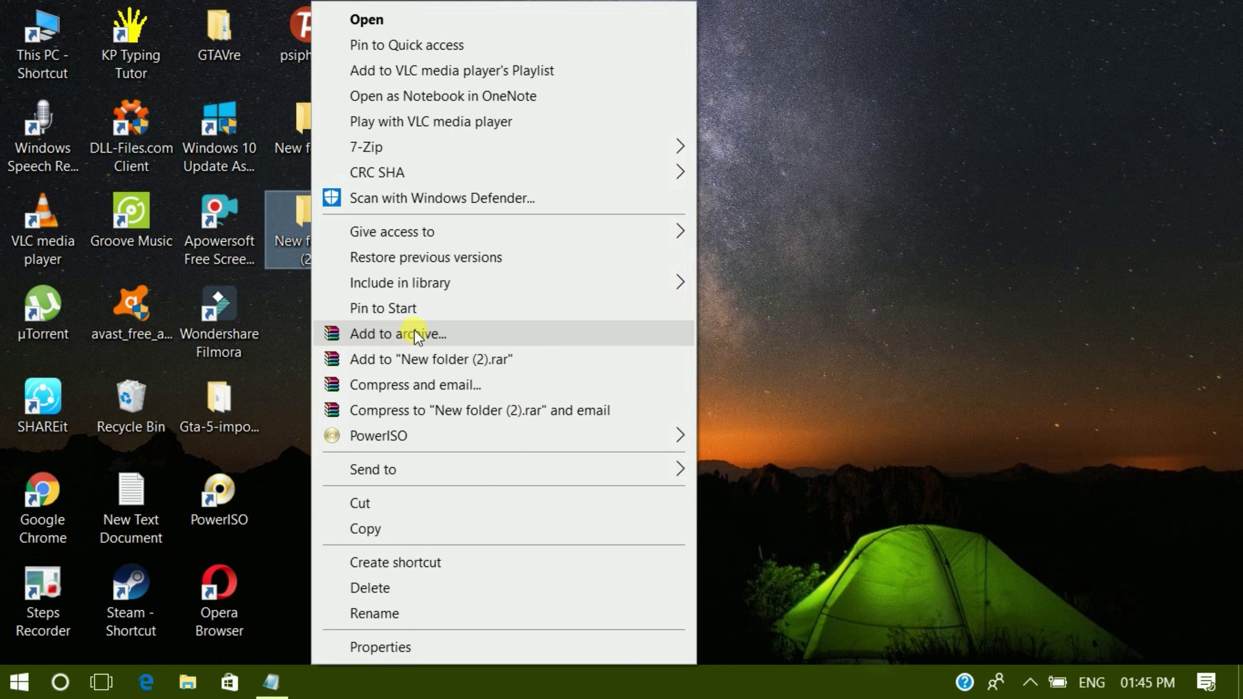
left_click(275, 682)
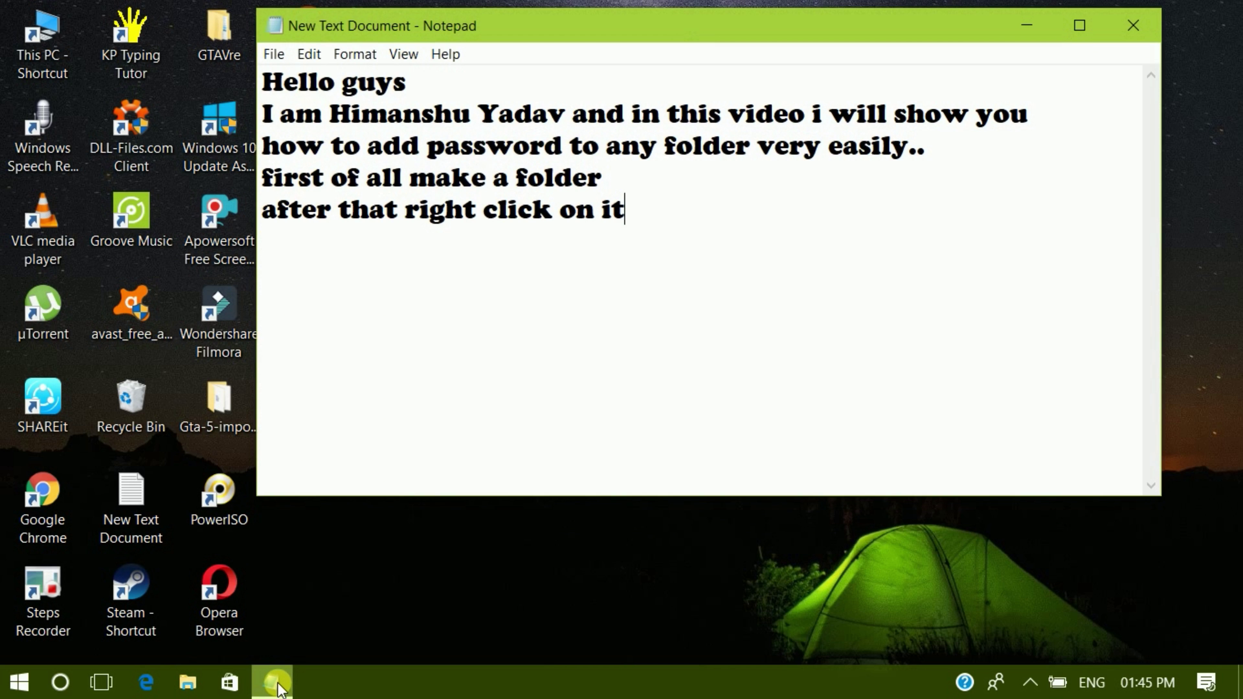
- Type 'then you will see a "add to archieve" button' and 'just click on it' into the note
type("then you ")
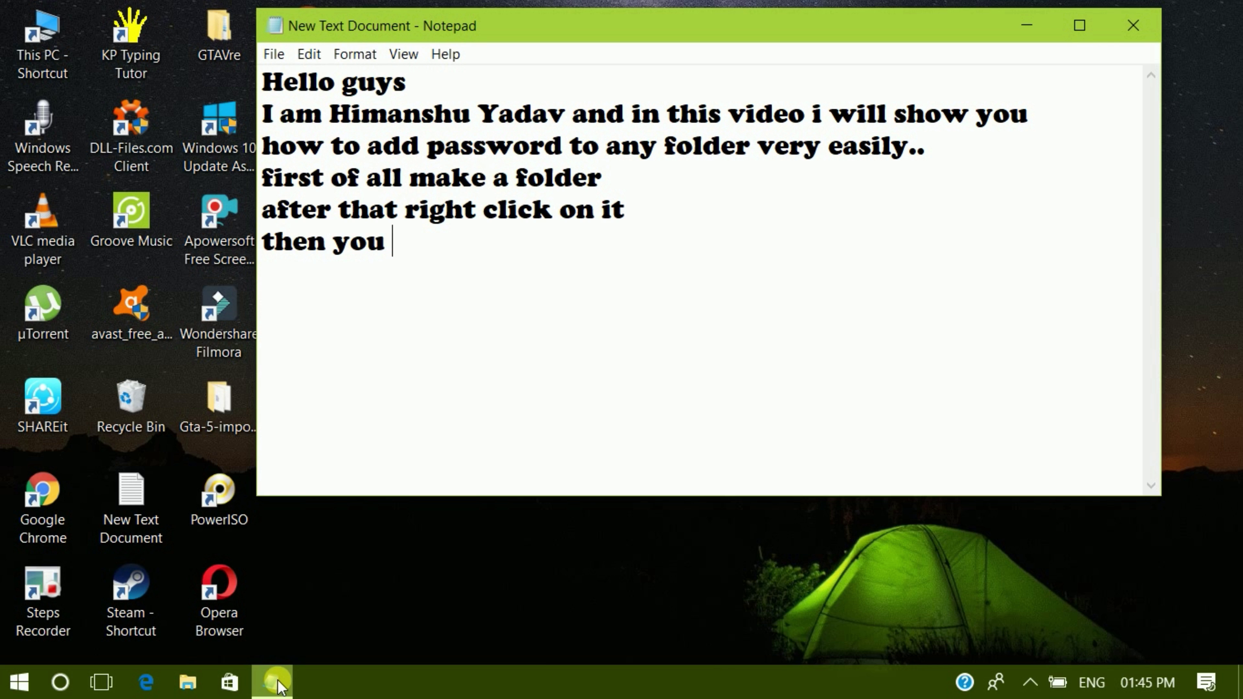
type("will se")
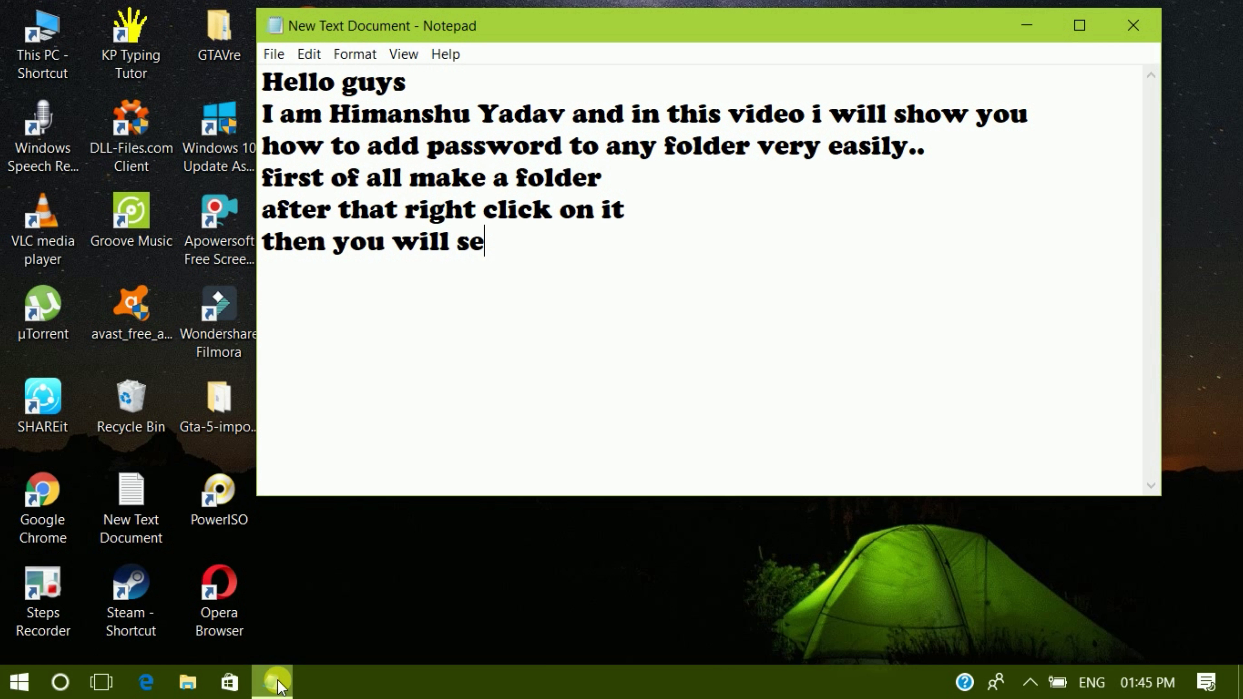
type("e a \"add to a")
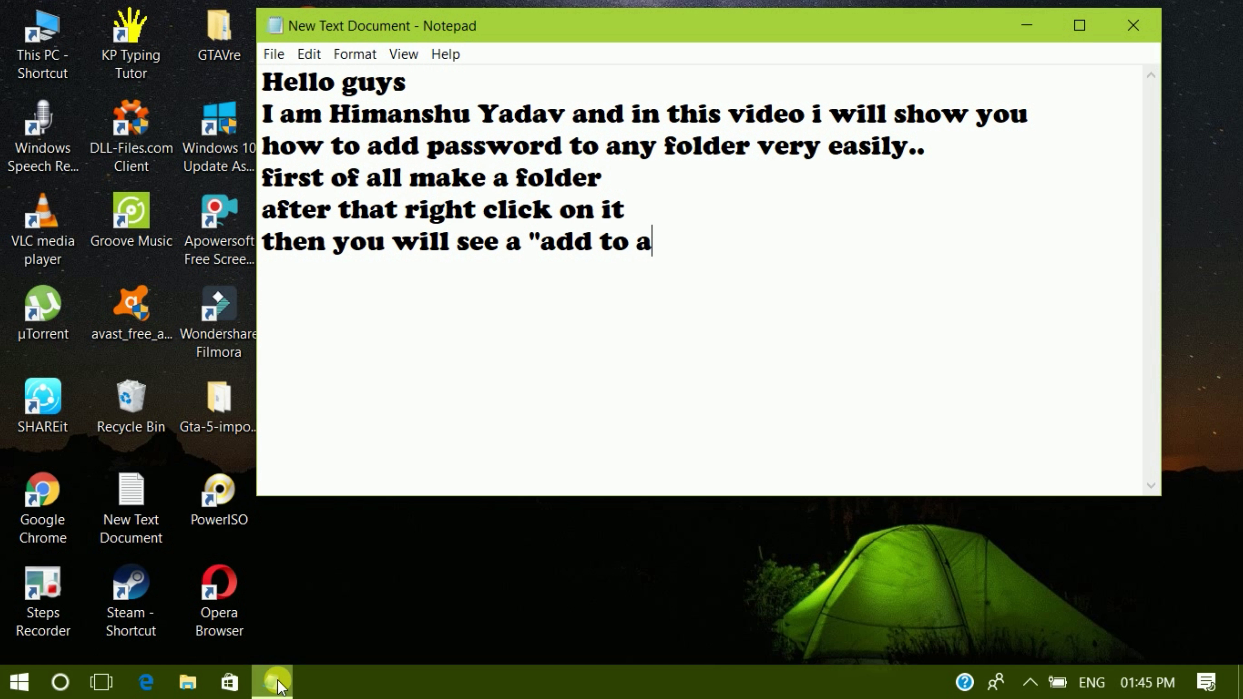
type("rchi")
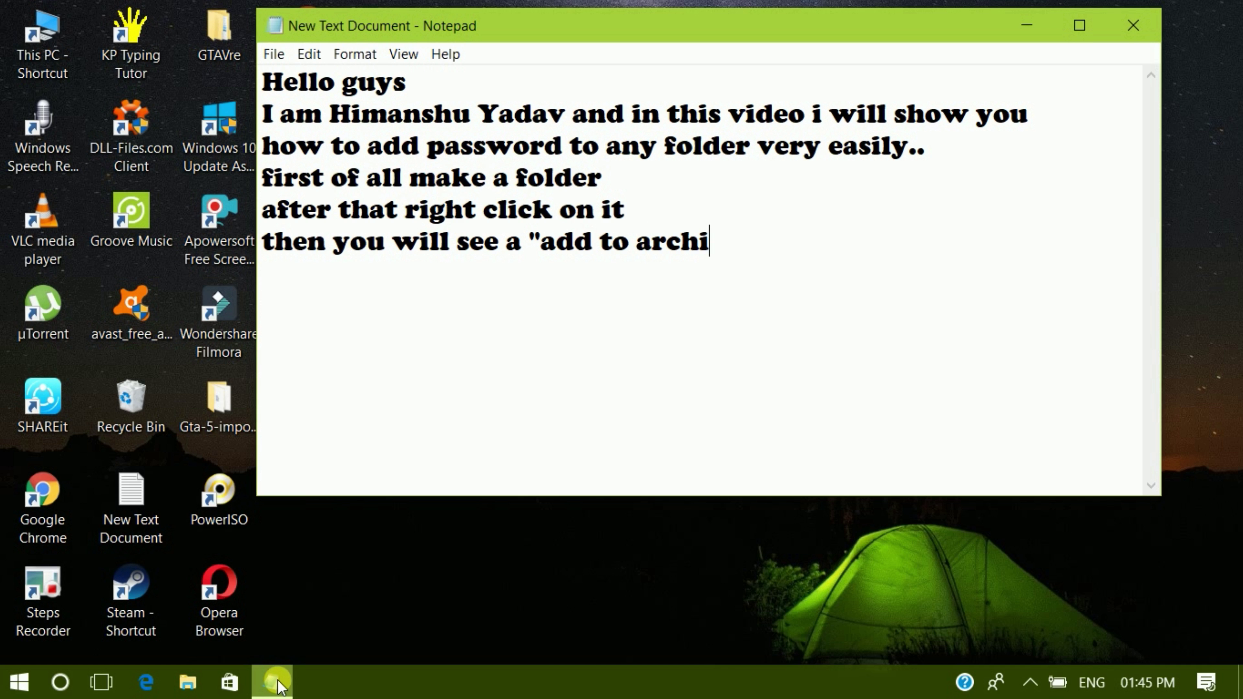
type("eve")
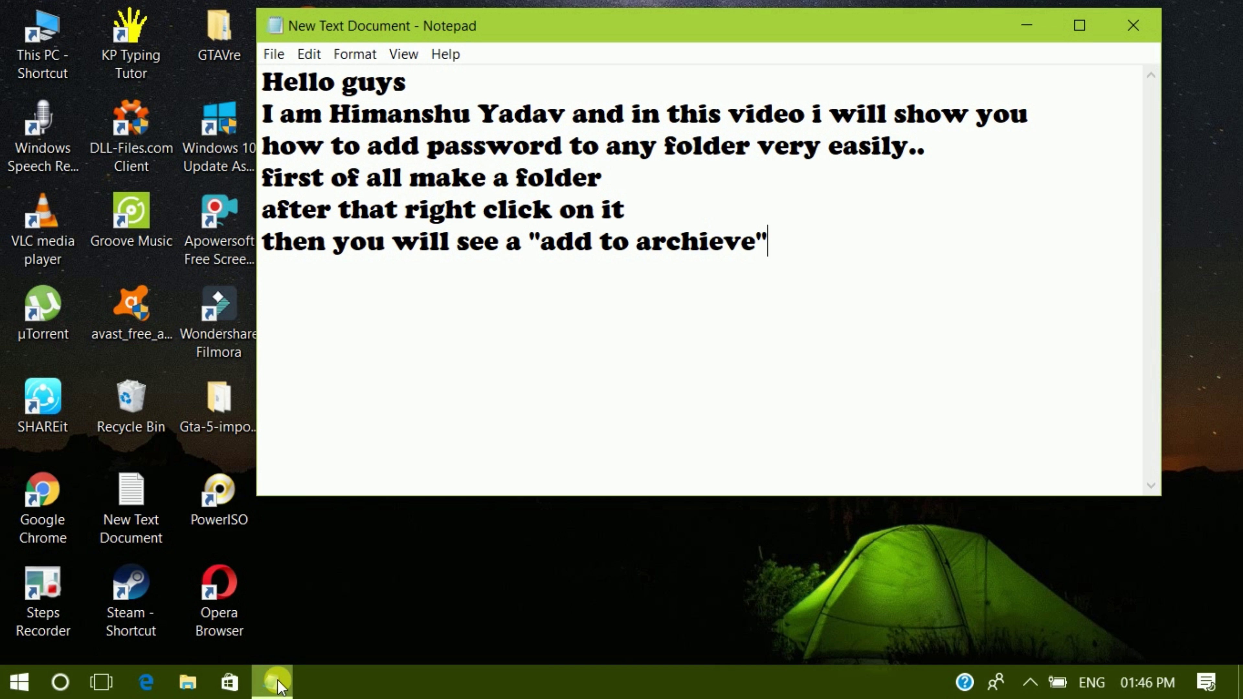
type("\" button ")
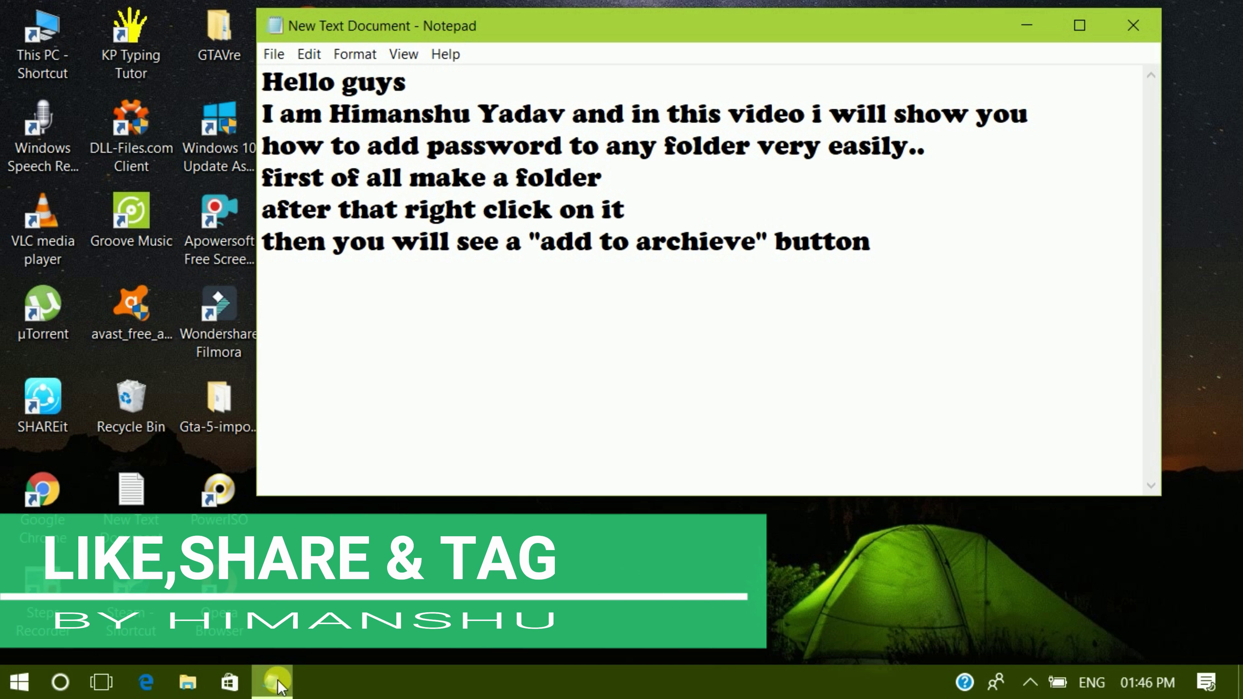
type("just ")
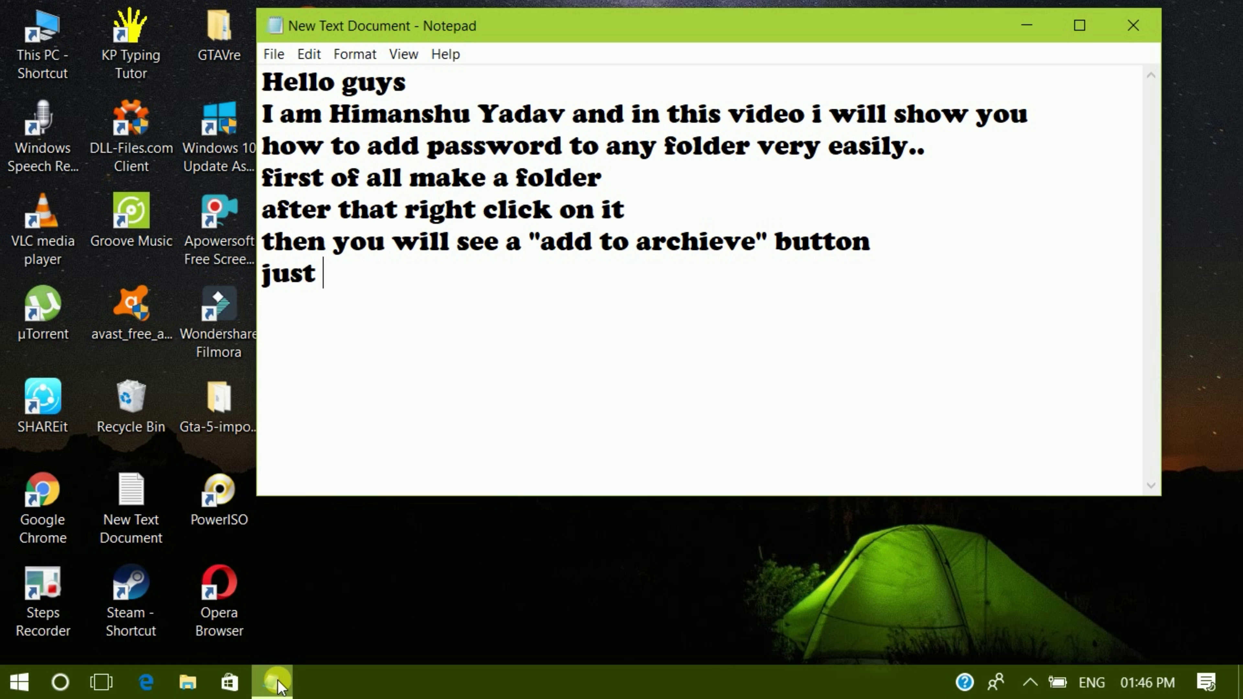
type("click o")
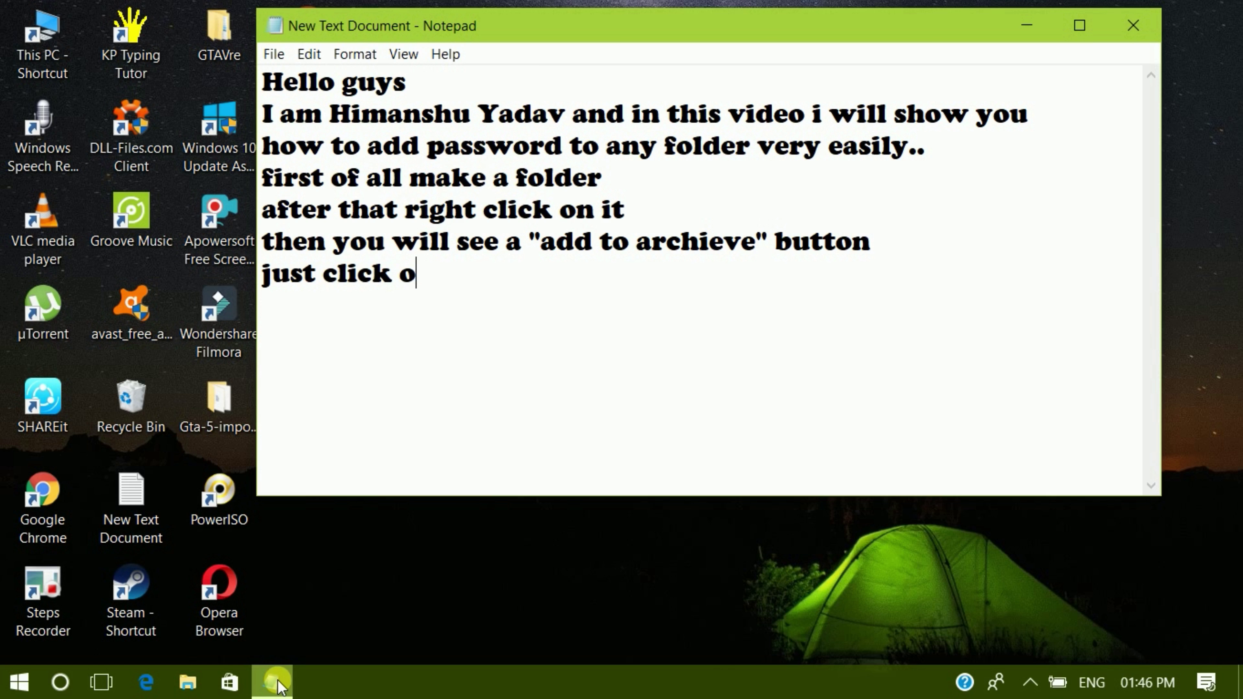
type("n it")
- Minimize Notepad and start Add to archive for New folder (2), proposing 'New folder (2).rar'
left_click(1042, 20)
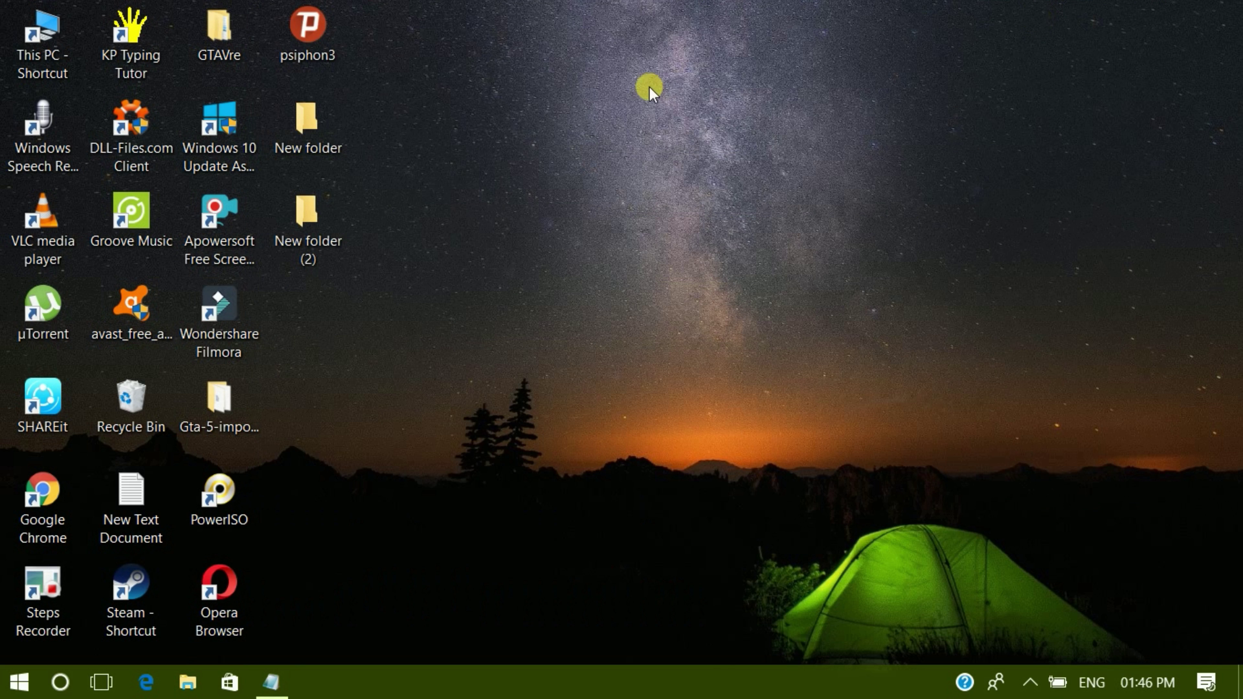
right_click(303, 226)
left_click(385, 338)
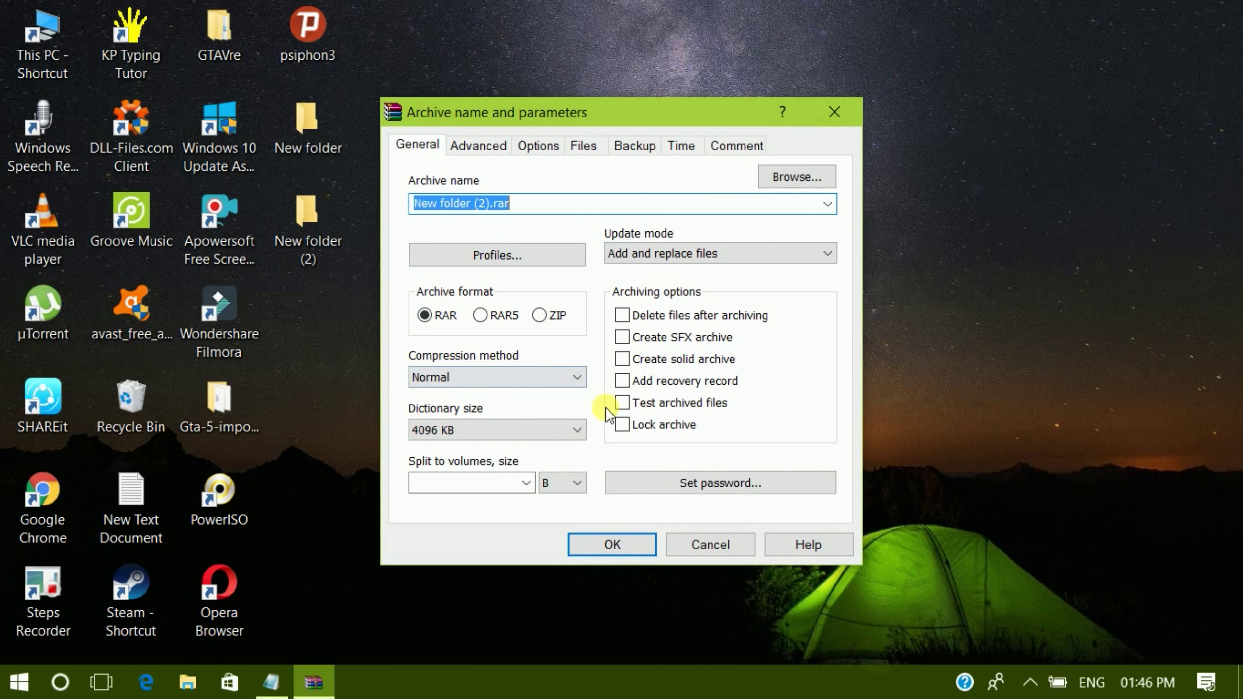
- Add the line 'after that just click on set password' to the note, then return to WinRAR
mouse_move(327, 695)
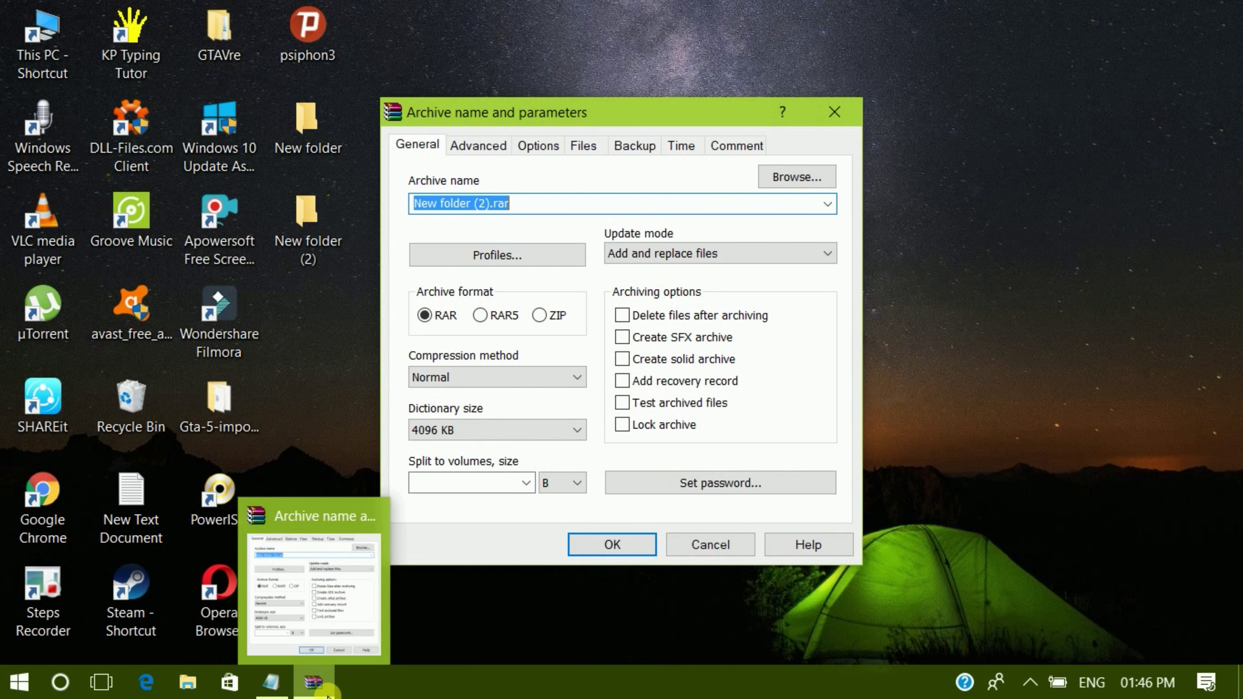
left_click(290, 692)
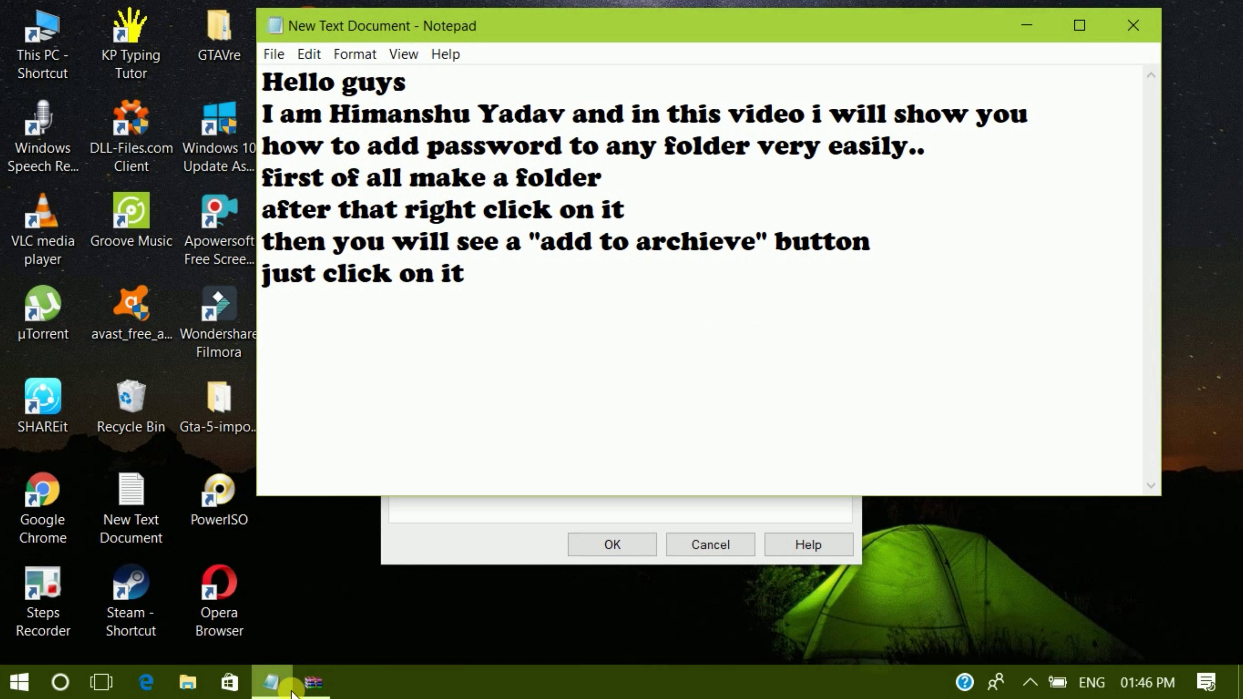
type("after")
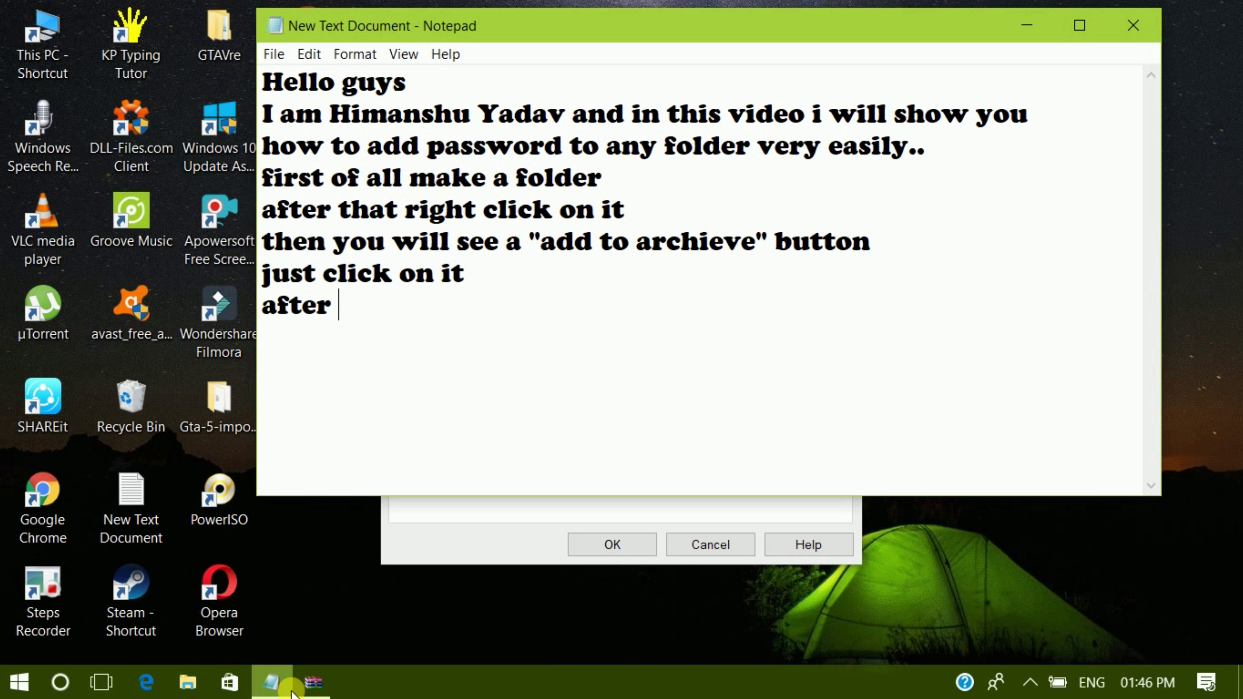
type(" that")
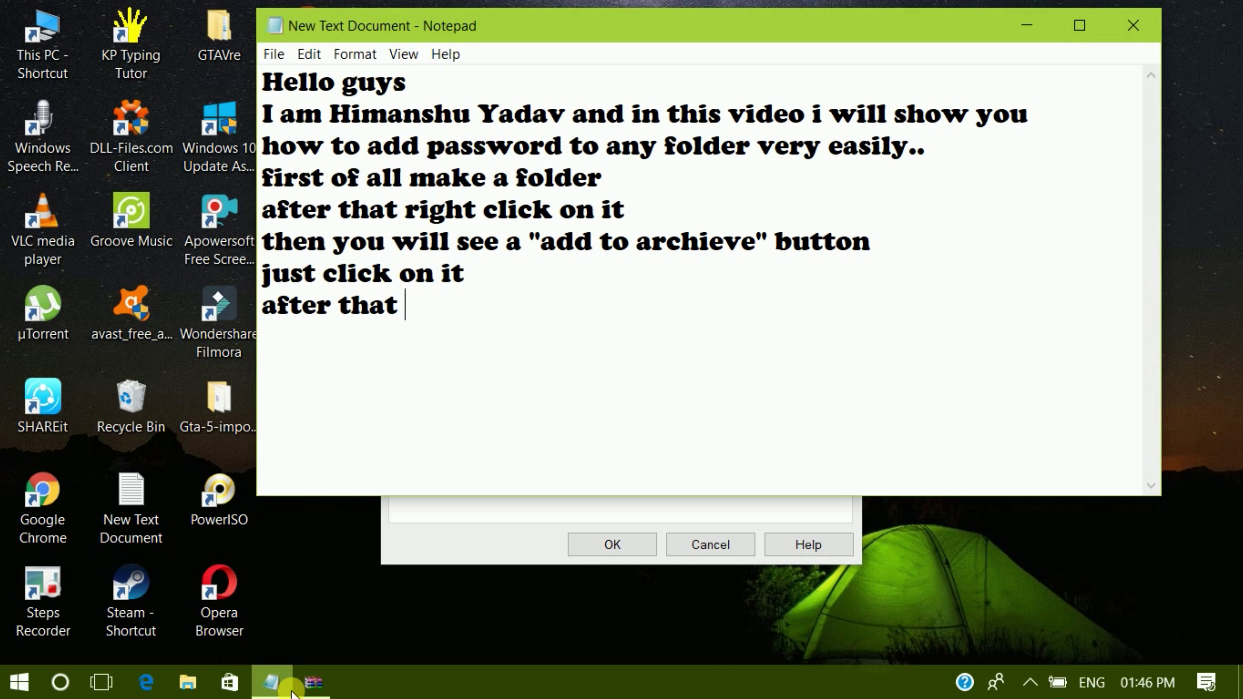
type(" just")
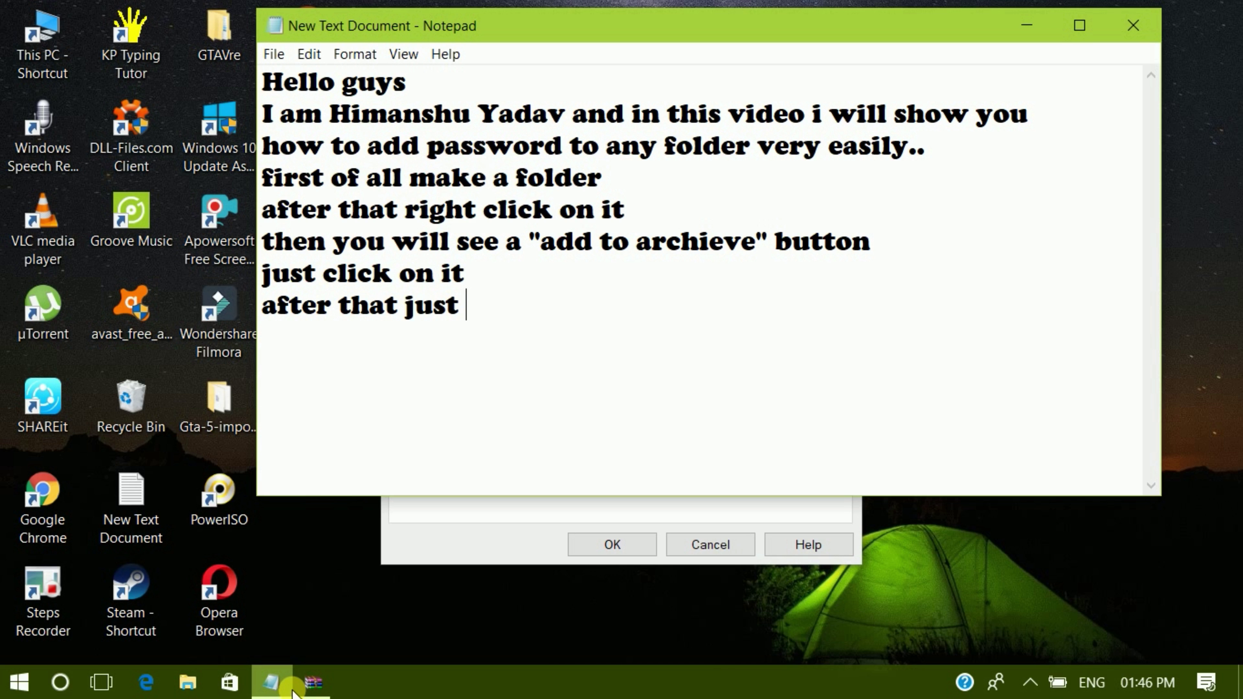
type(" click on ")
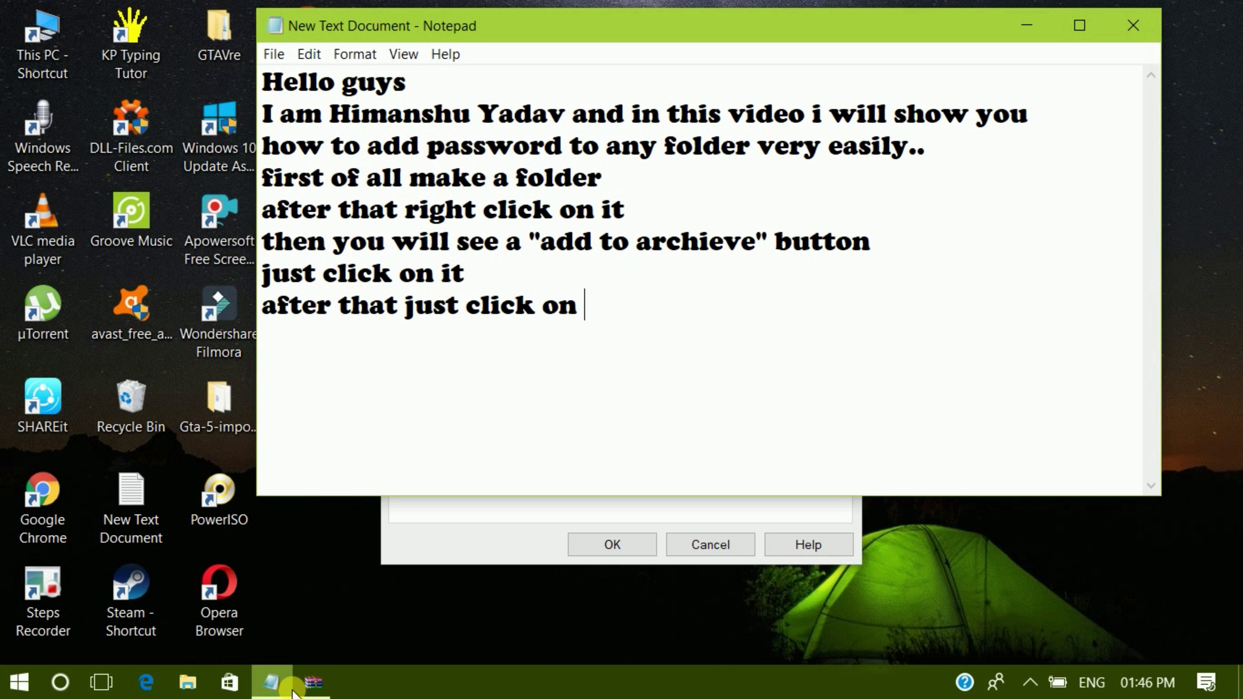
type("set pa")
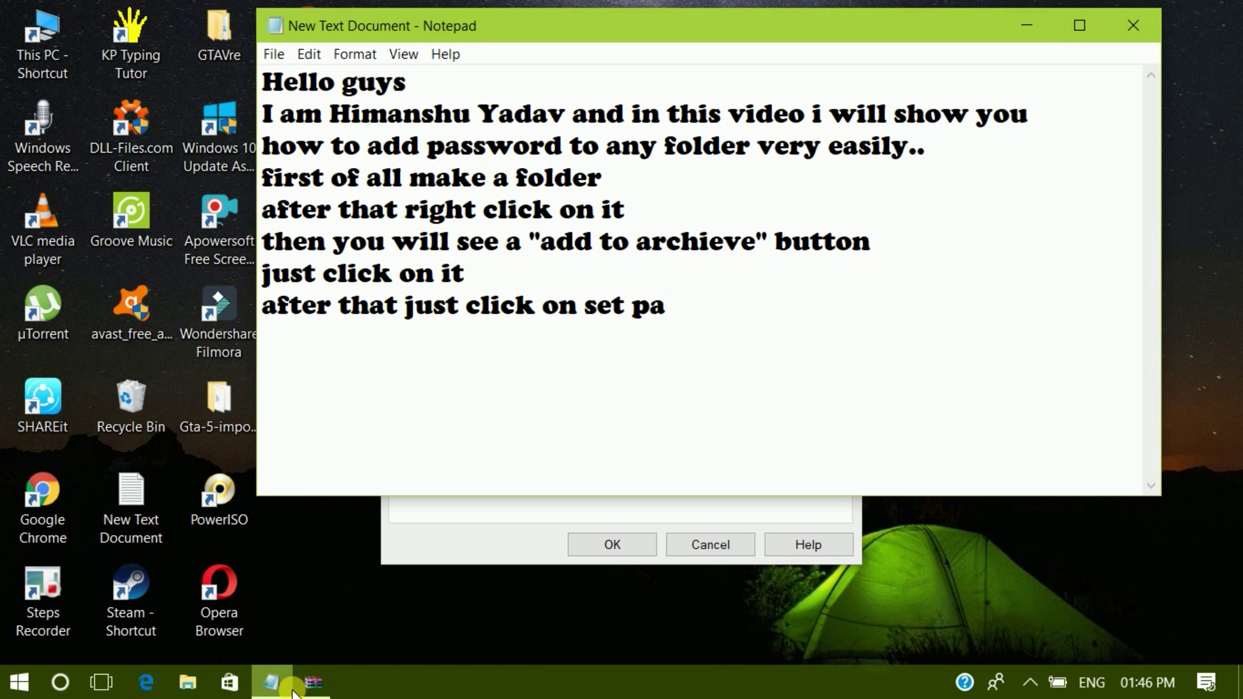
type("ssword")
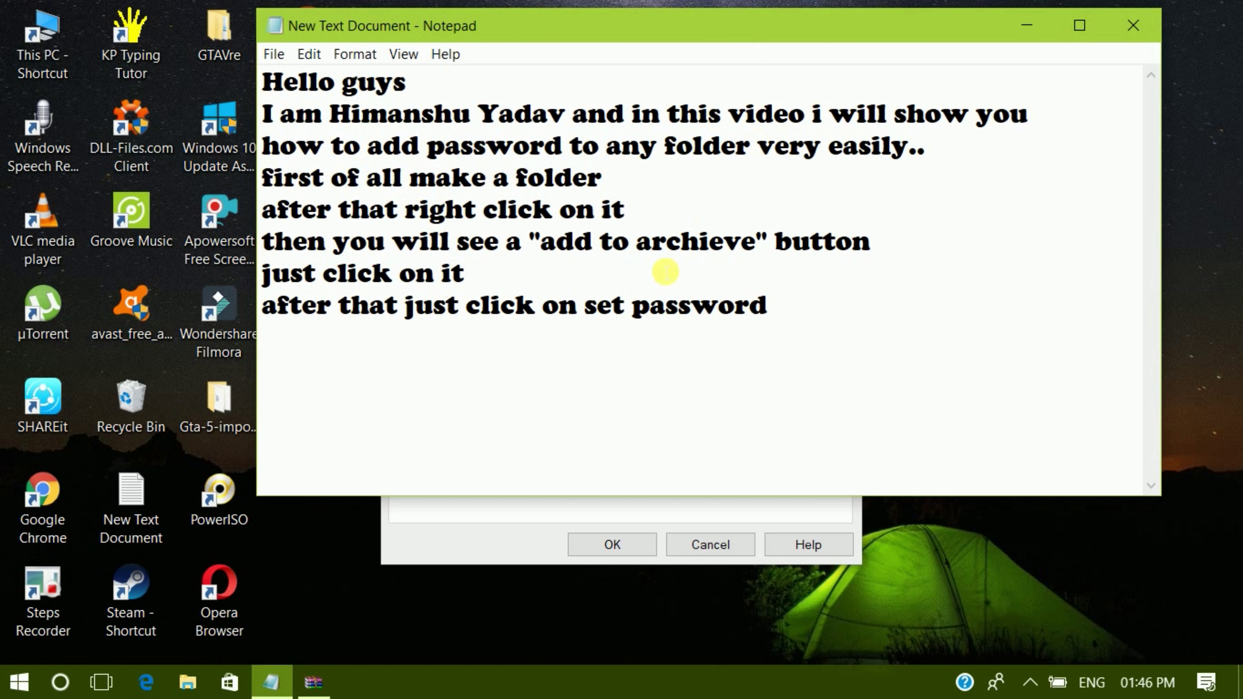
left_click(524, 509)
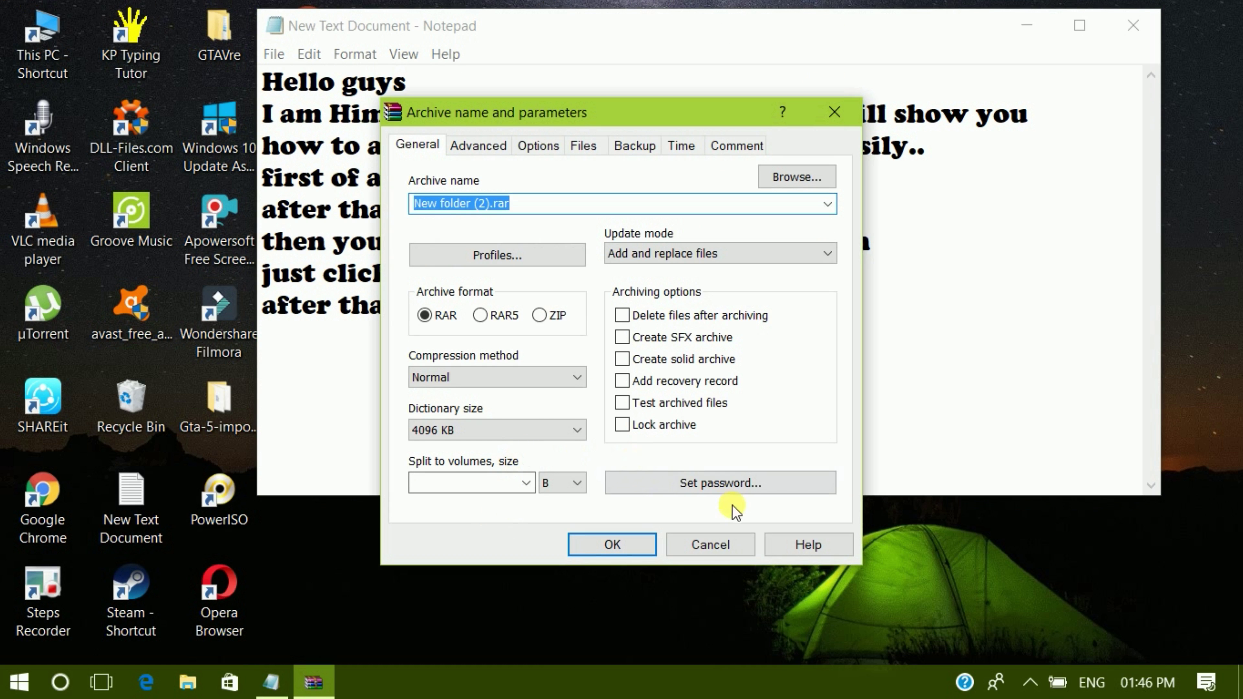
- Open WinRAR's Enter password dialog for the archive, then switch back to the notes
left_click(718, 482)
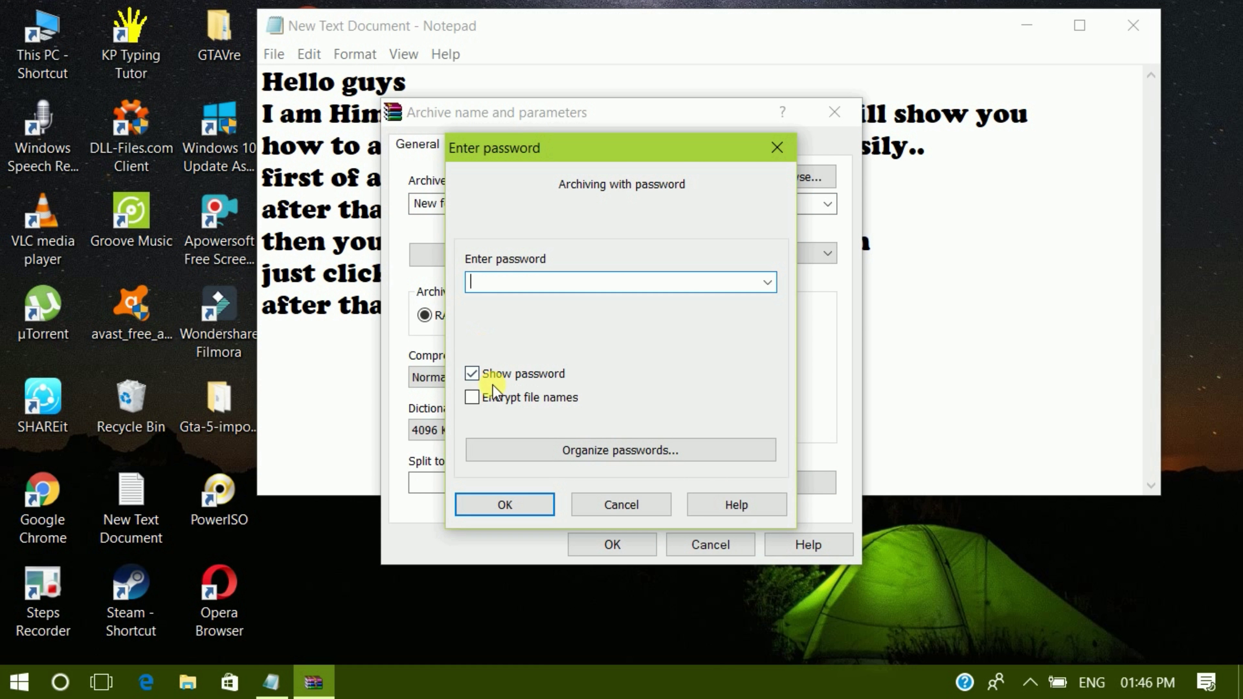
left_click(581, 112)
left_click(272, 682)
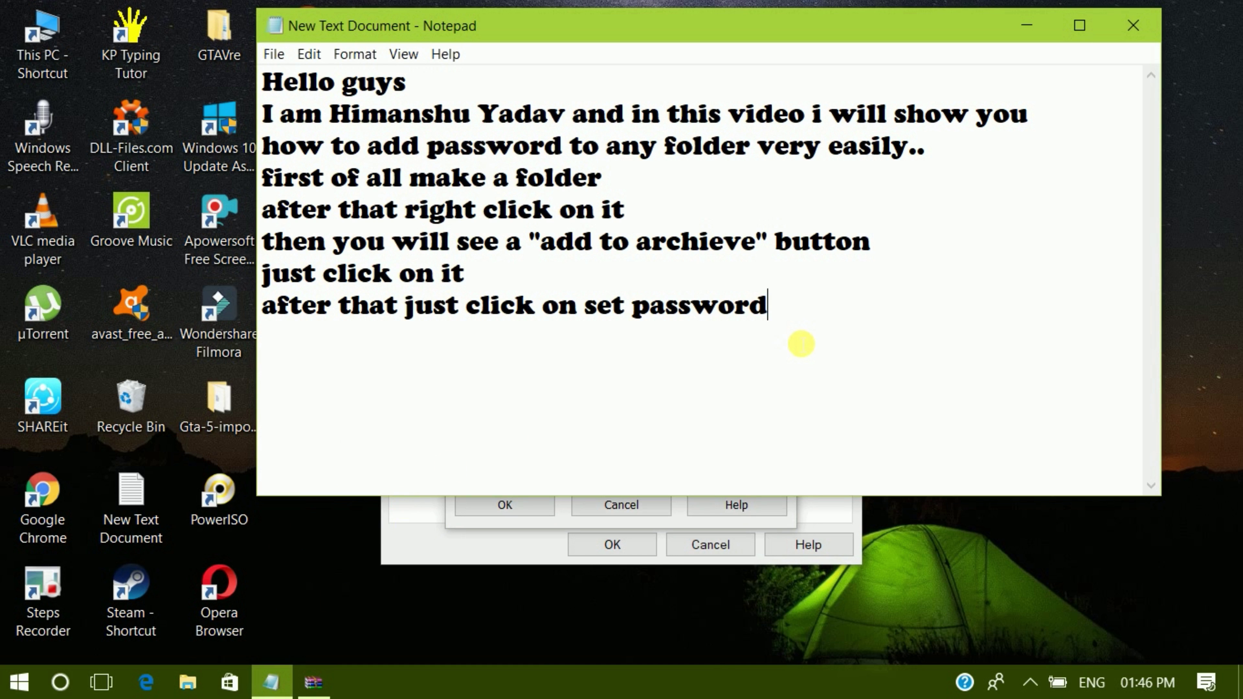
- Add a note line about entering your password, then type the archive password in WinRAR
key("Return")
type("a")
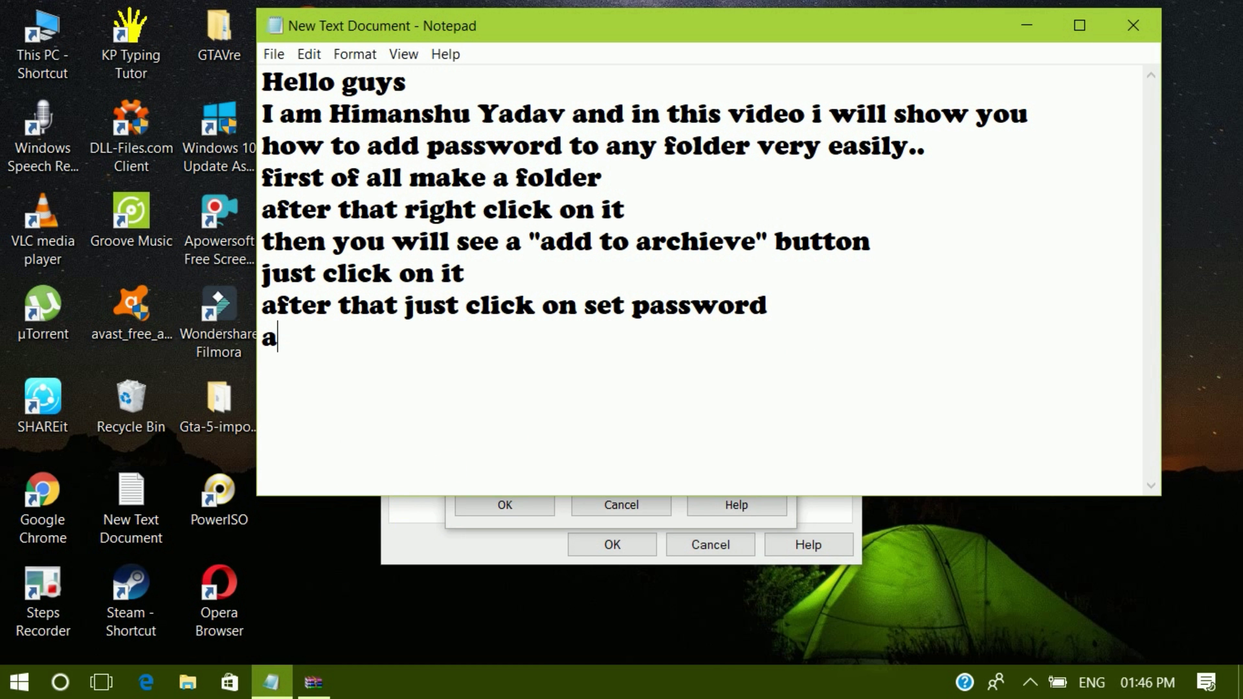
type("nd ad")
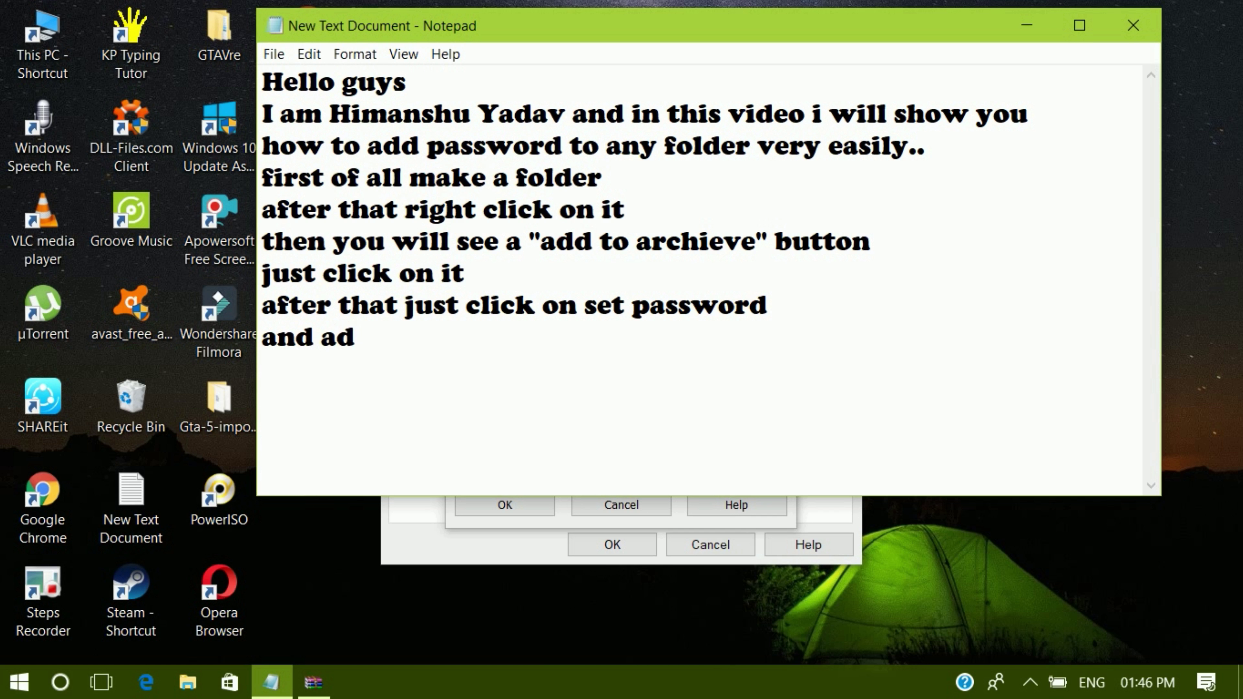
type("d your ")
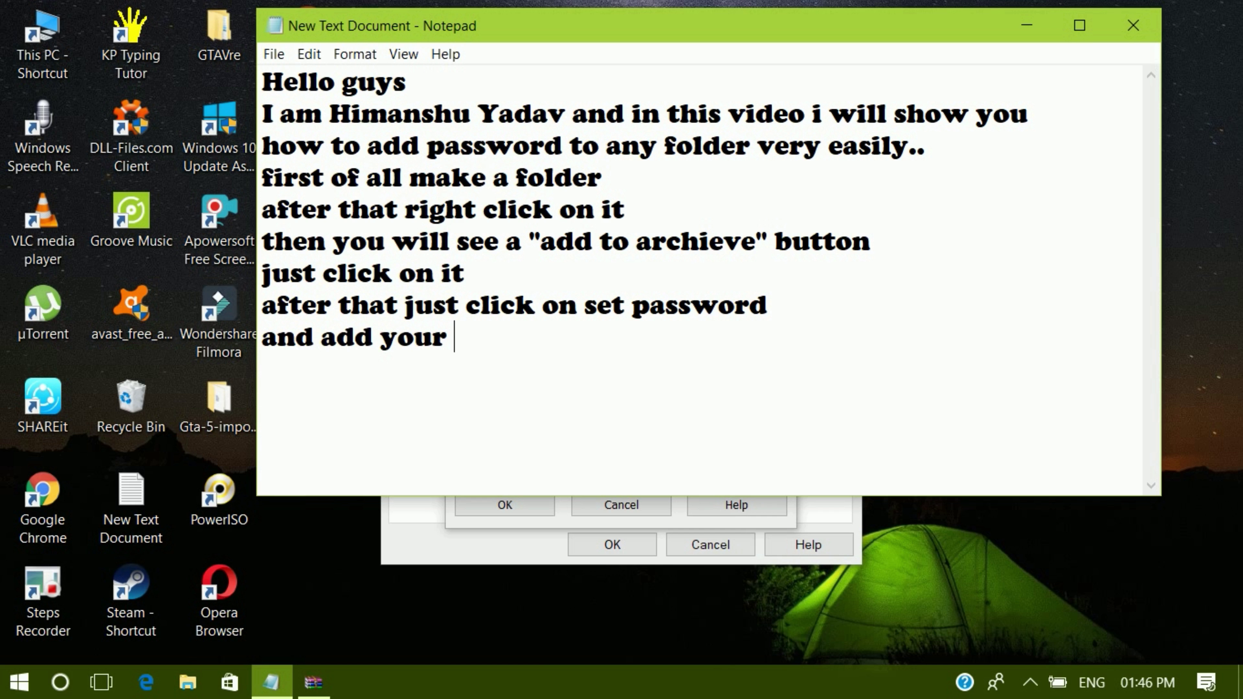
type("password ")
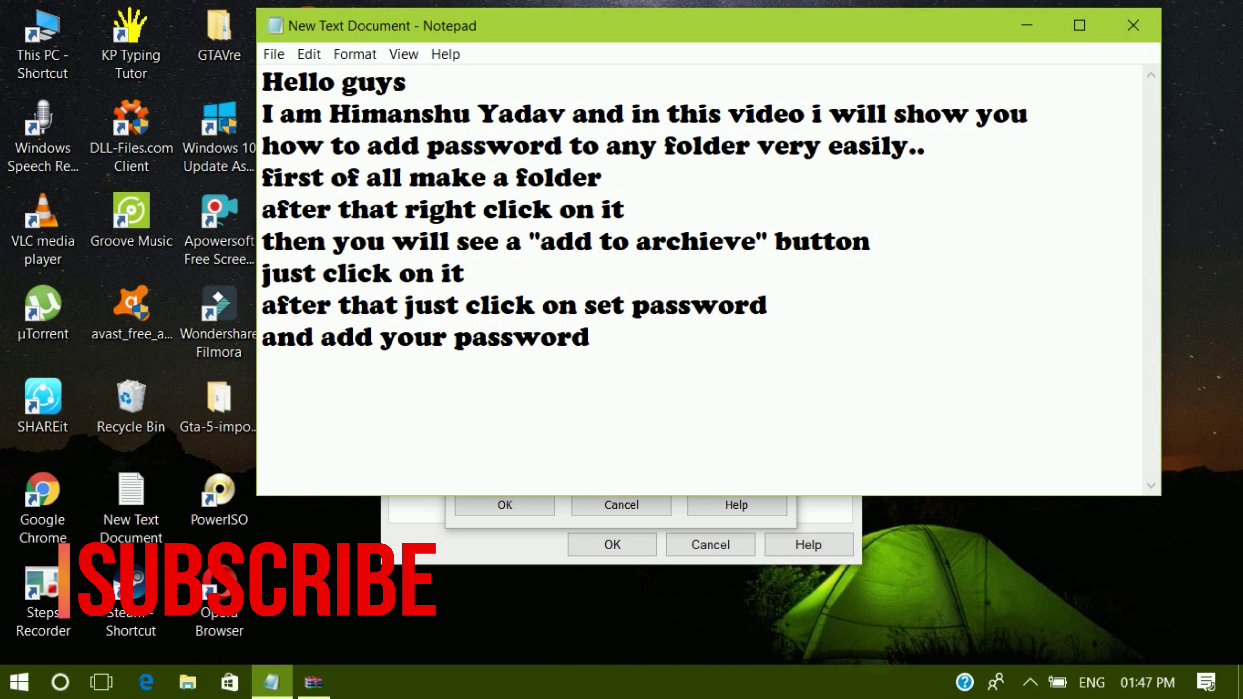
type("i am")
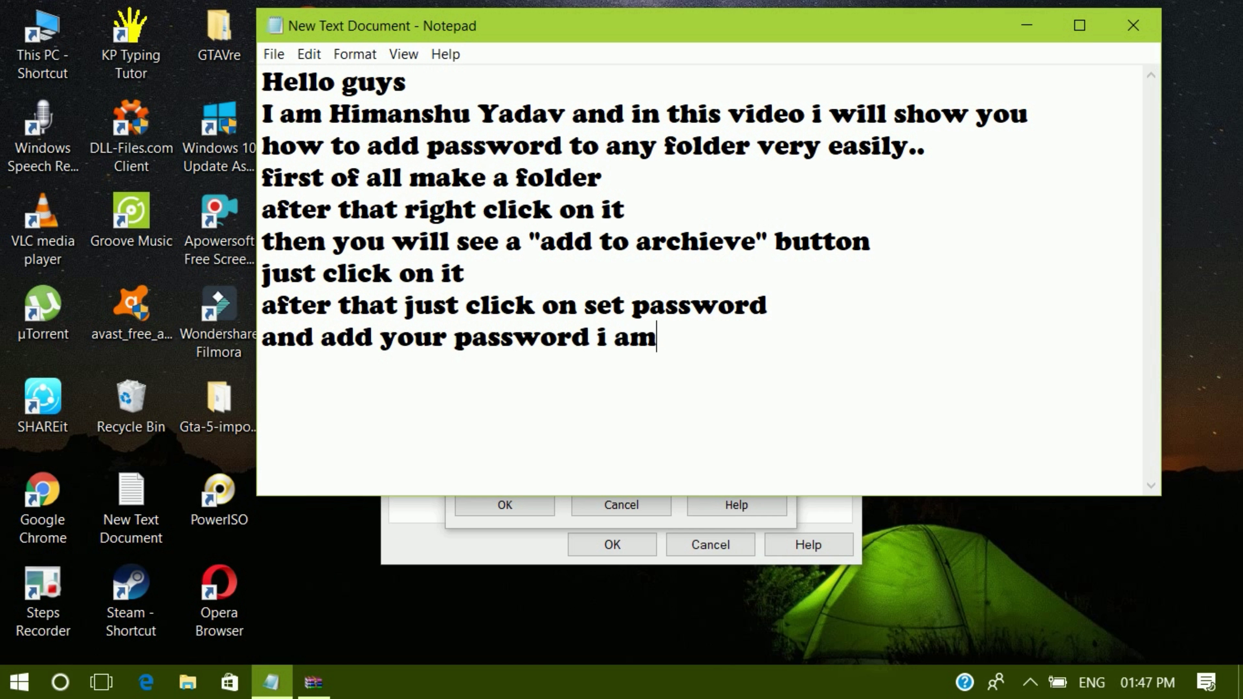
type(" giving")
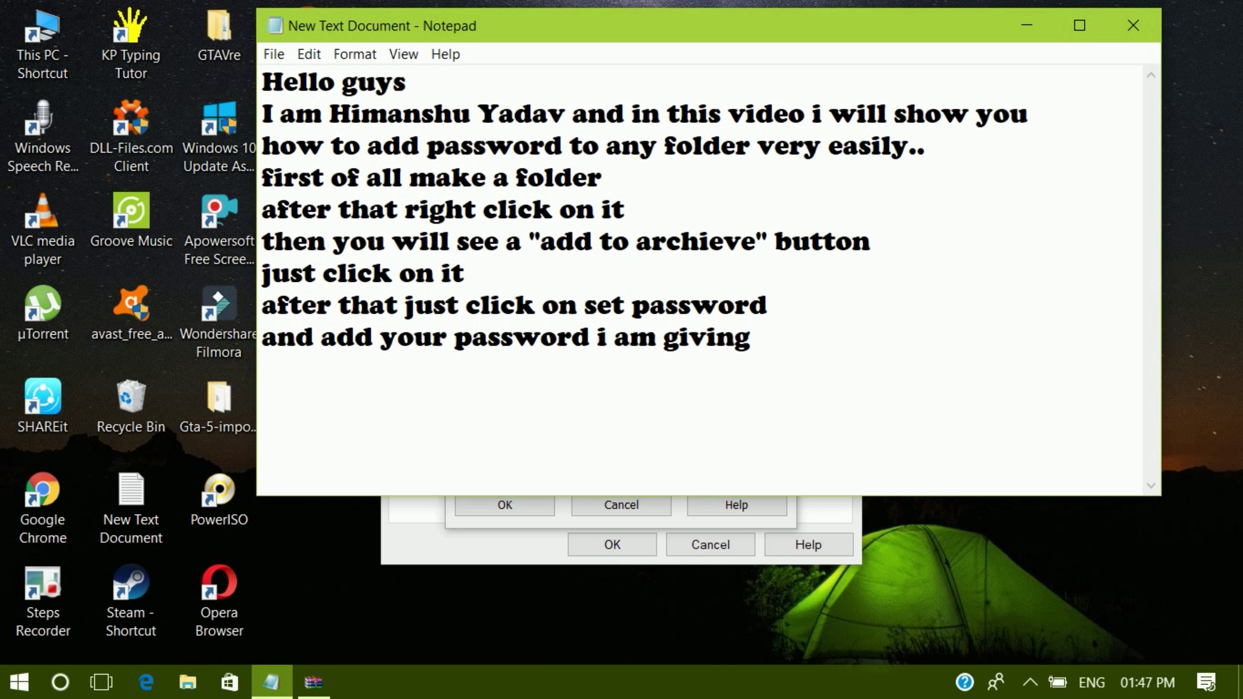
type(" 1234")
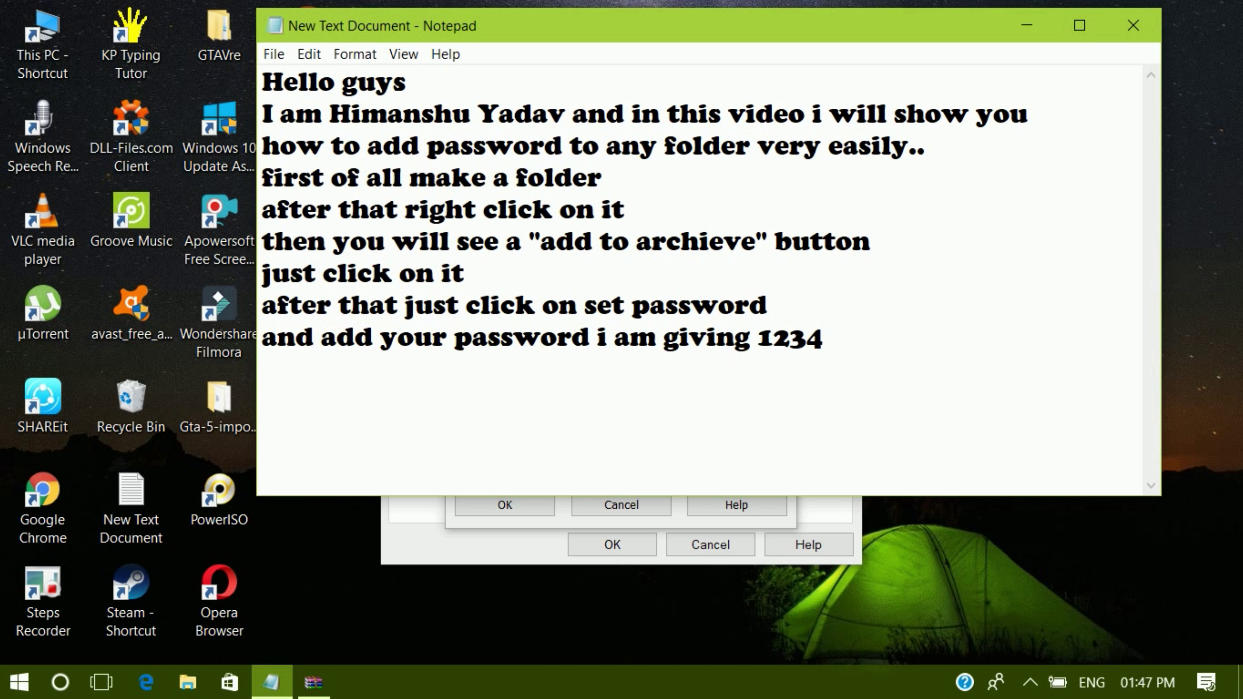
type(" as my pass")
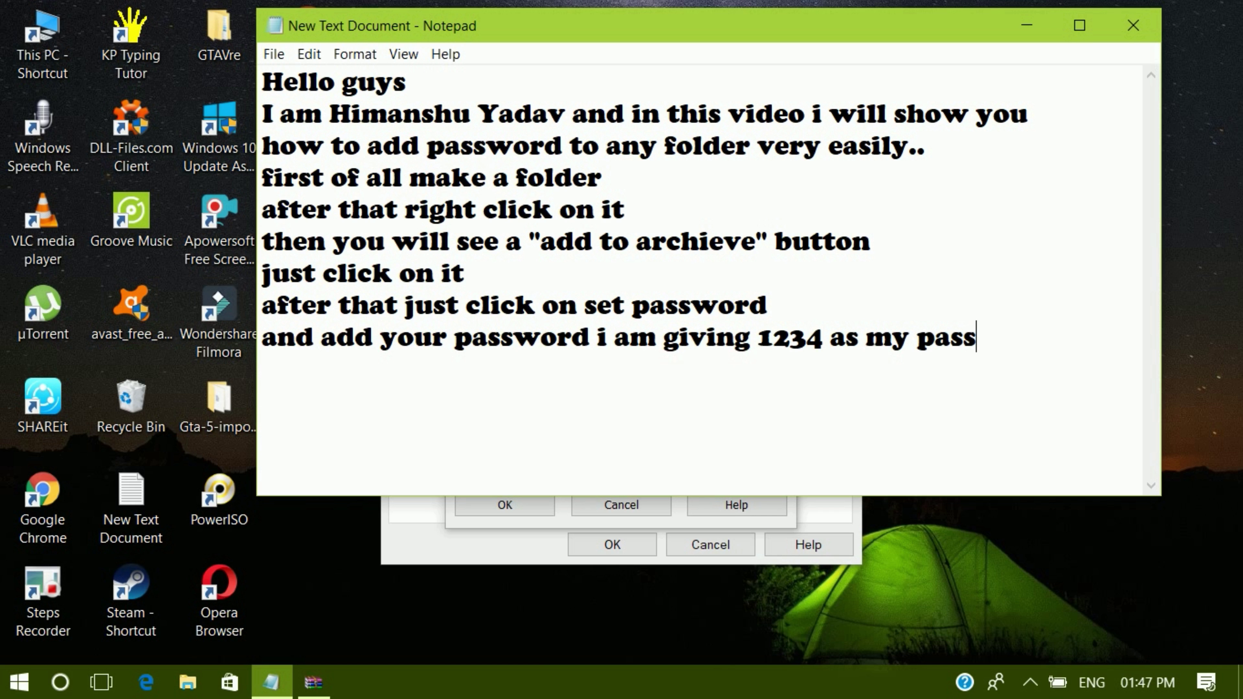
type("word")
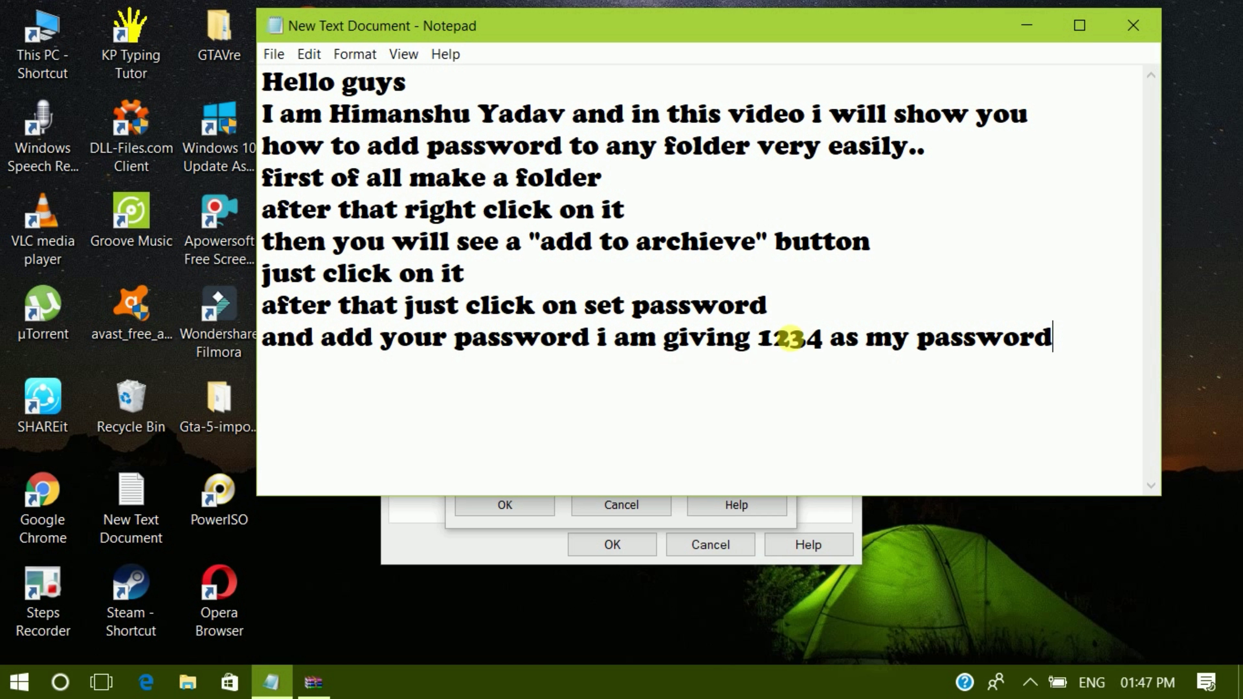
left_click(417, 563)
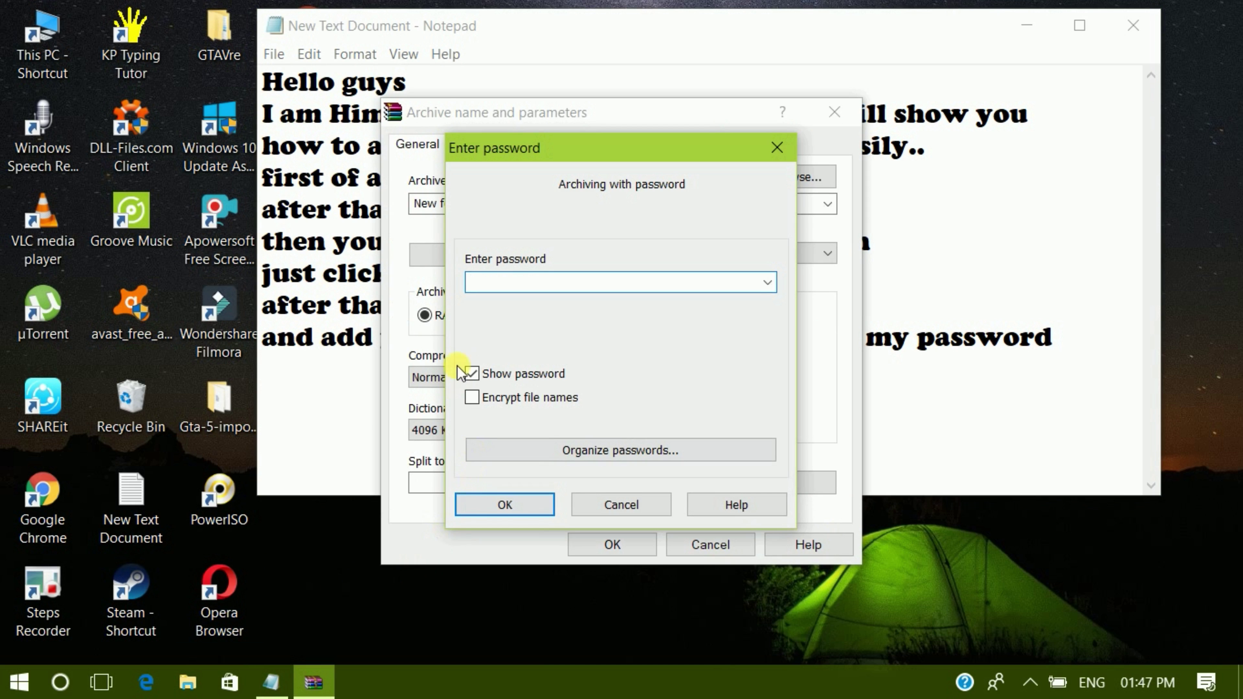
type("1234")
- Type 'click on encrypt file nam' on the next line of the note
left_click(318, 413)
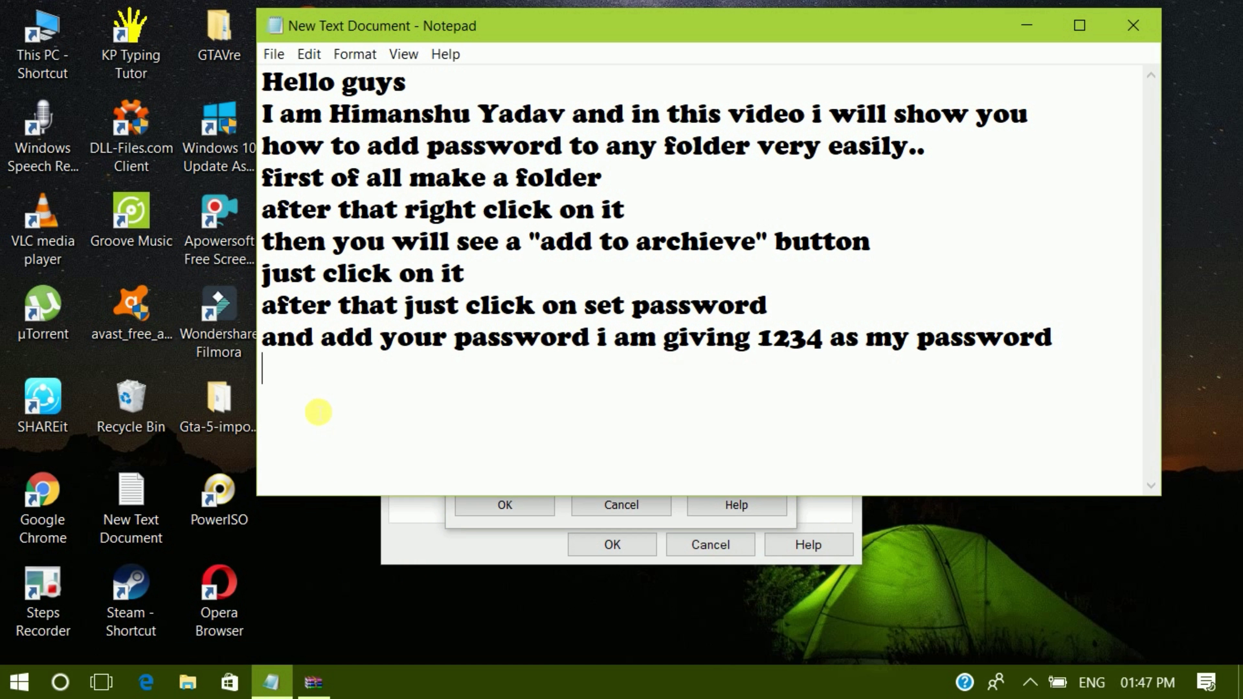
type("cli")
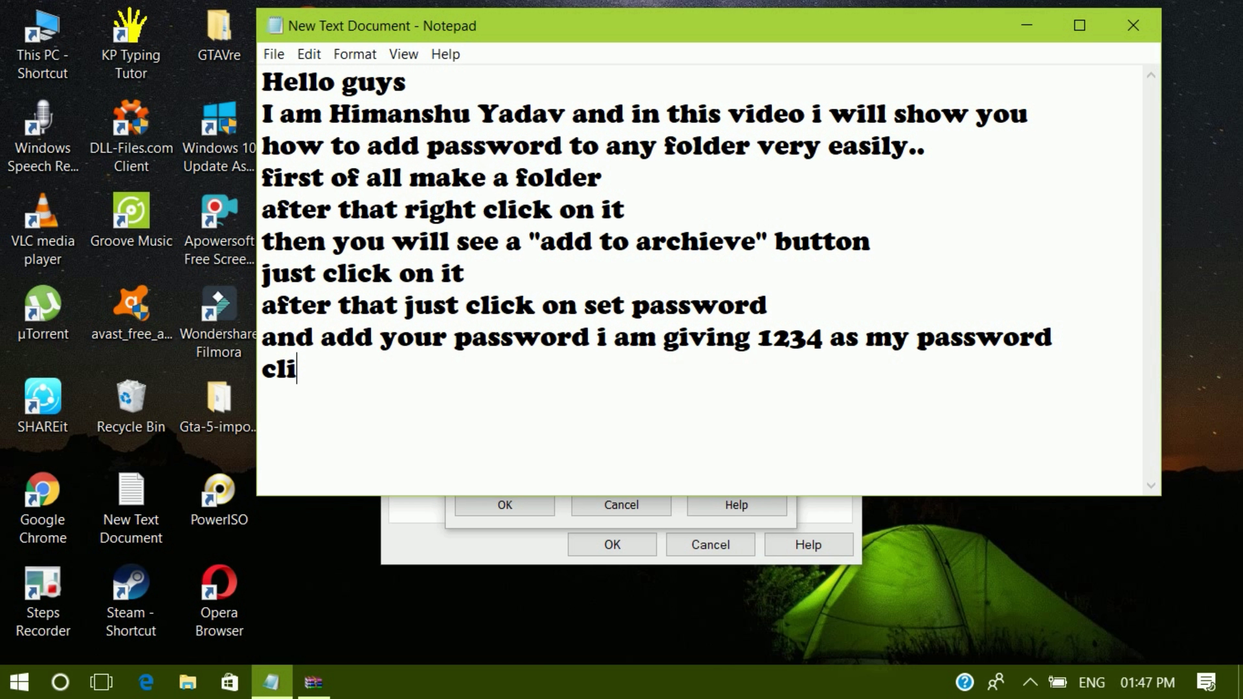
type("ck on em")
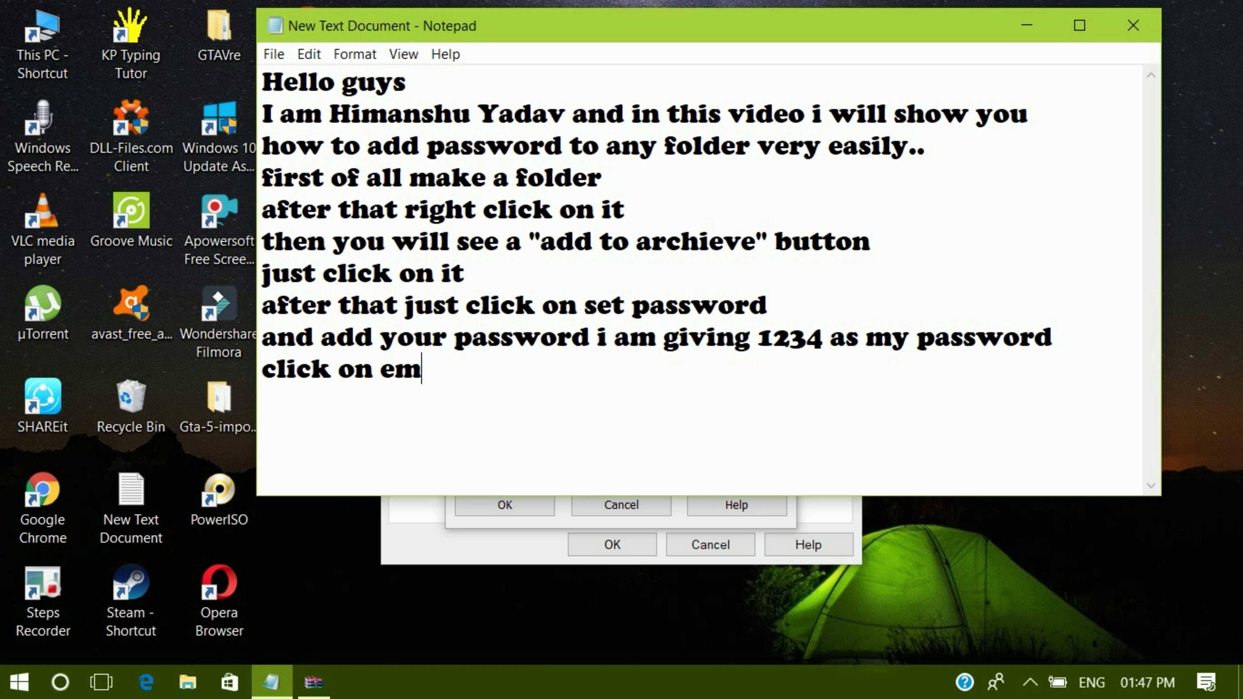
key("BackSpace")
type("ncrypt ")
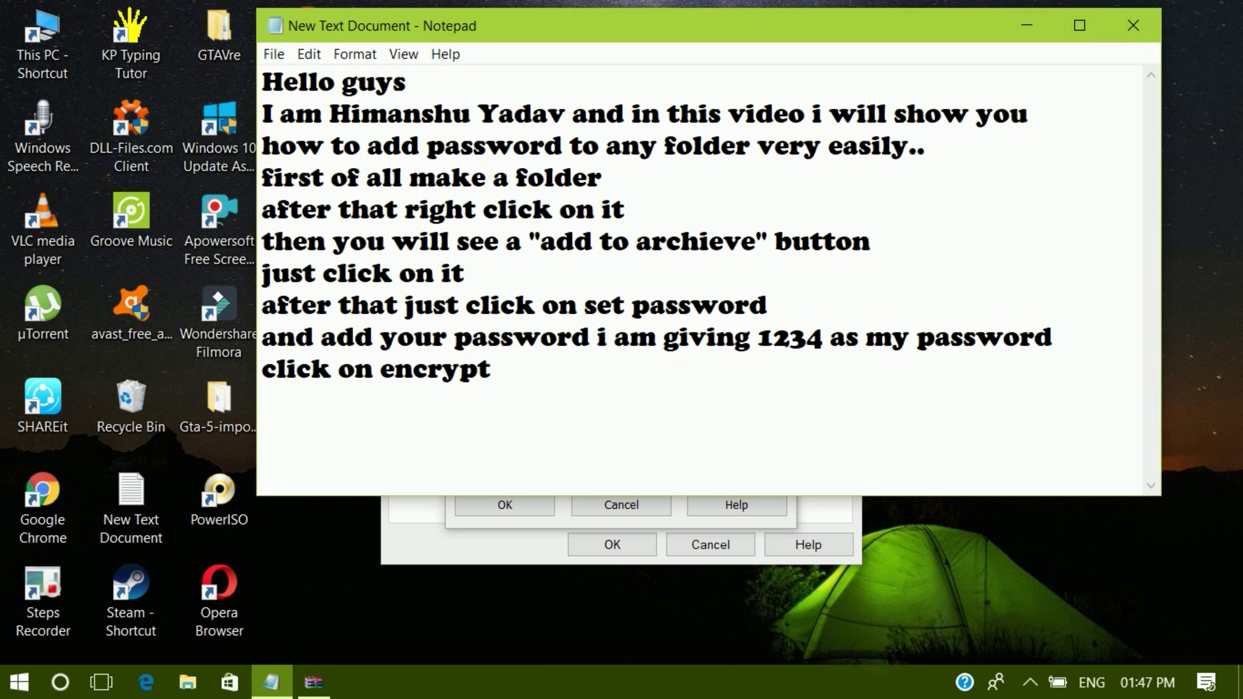
type("file nam")
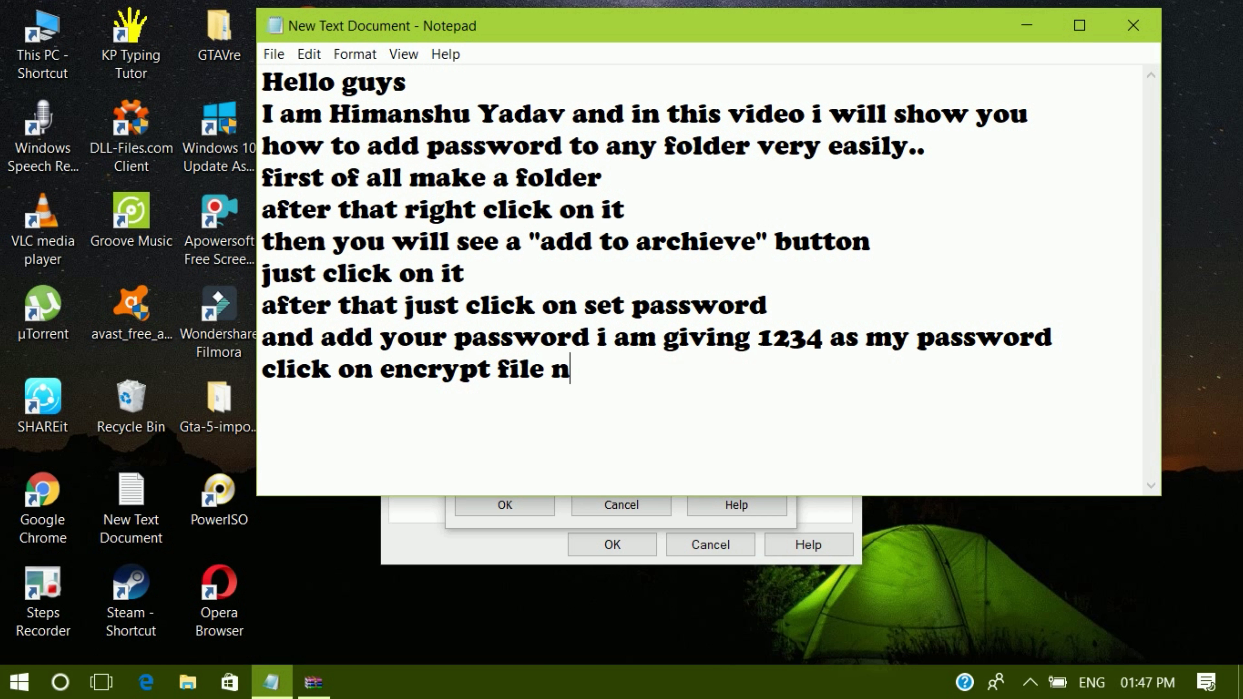
- Tick Encrypt file names, confirm the password with OK, and return to the notes
left_click(415, 517)
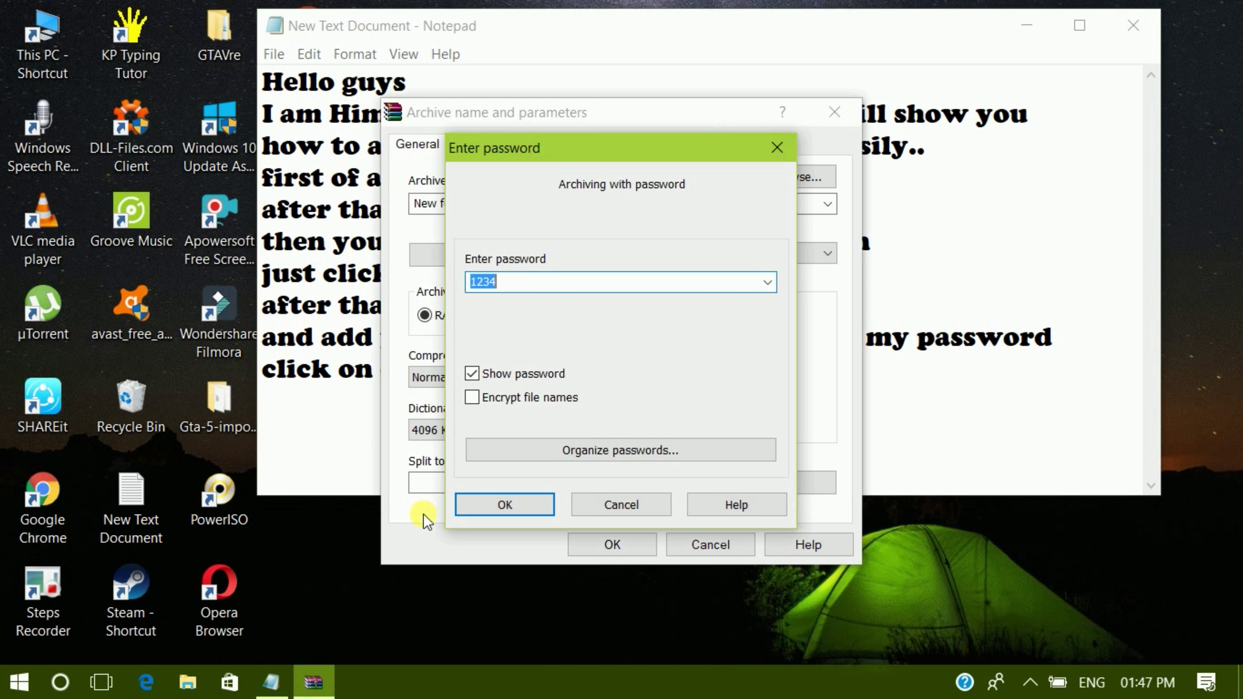
left_click(475, 397)
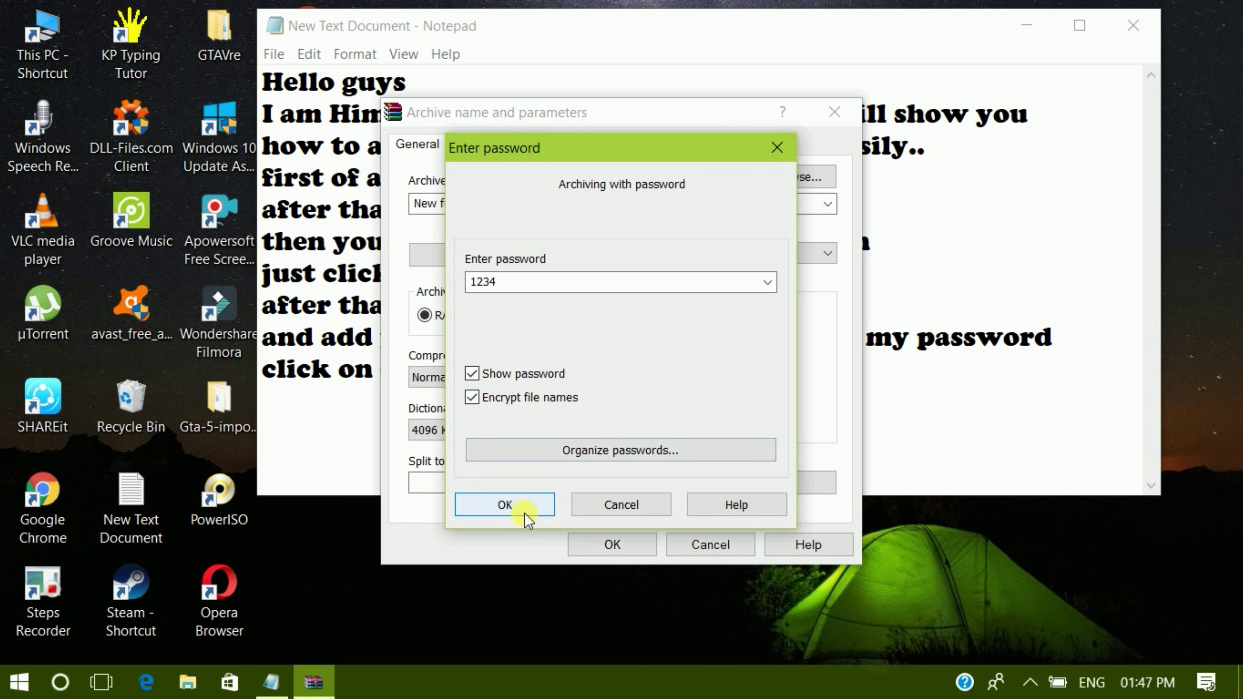
left_click(504, 505)
left_click(318, 412)
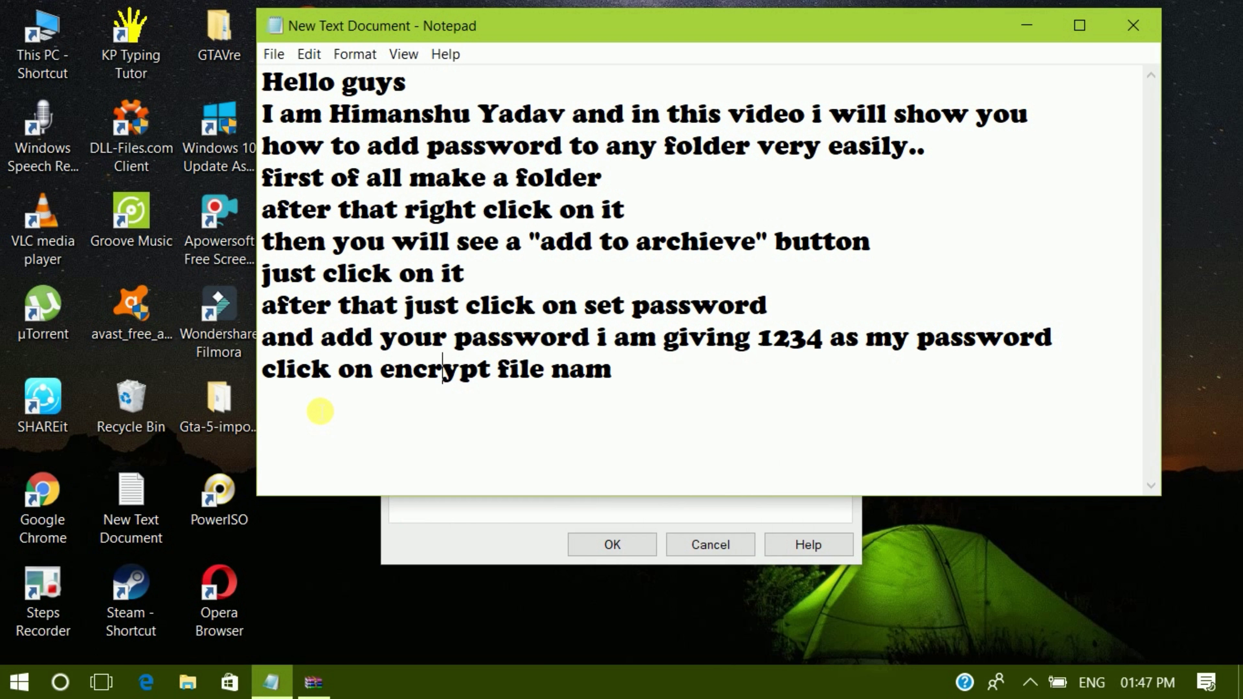
- Complete the note line as 'click on encrypt file name and click on ok'
type("e and ")
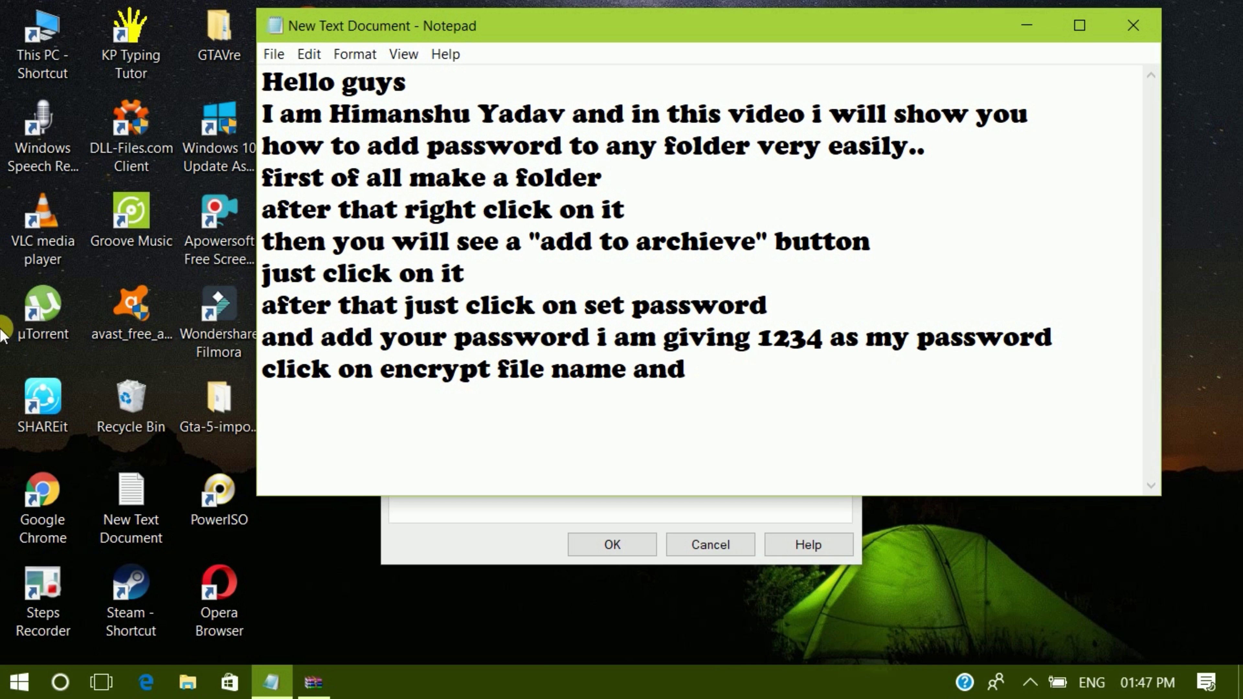
type("click on ")
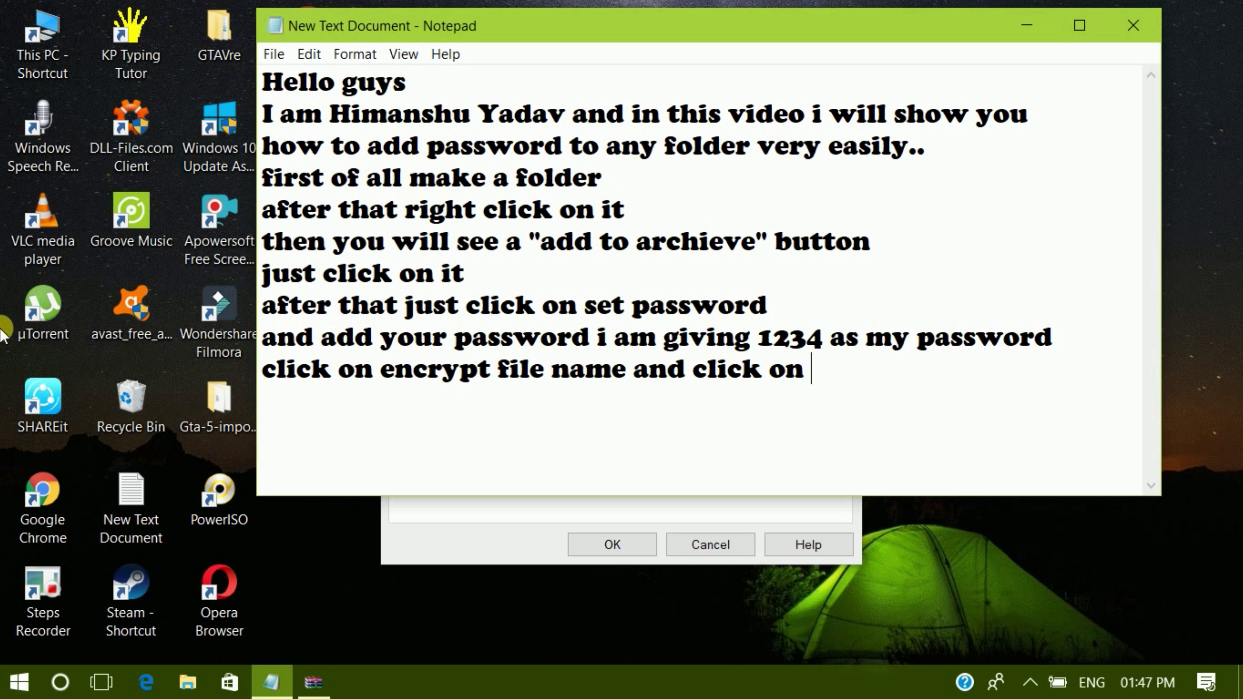
type("o")
type("k")
left_click(477, 519)
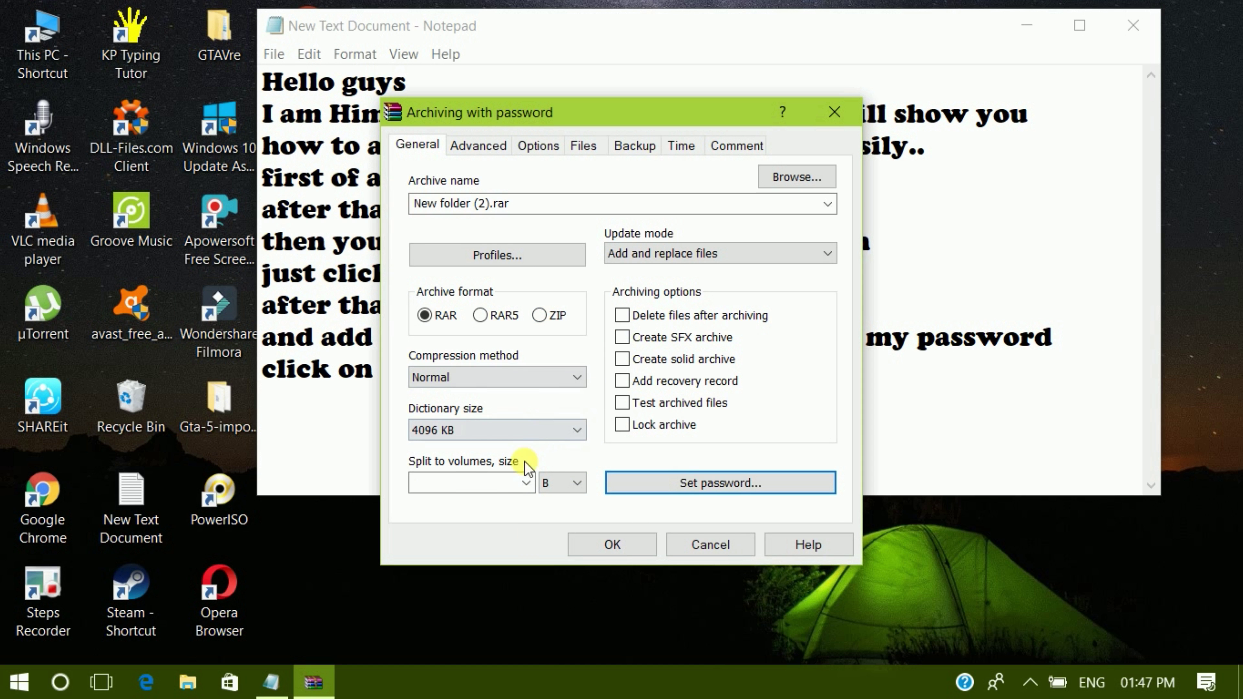
left_click(328, 456)
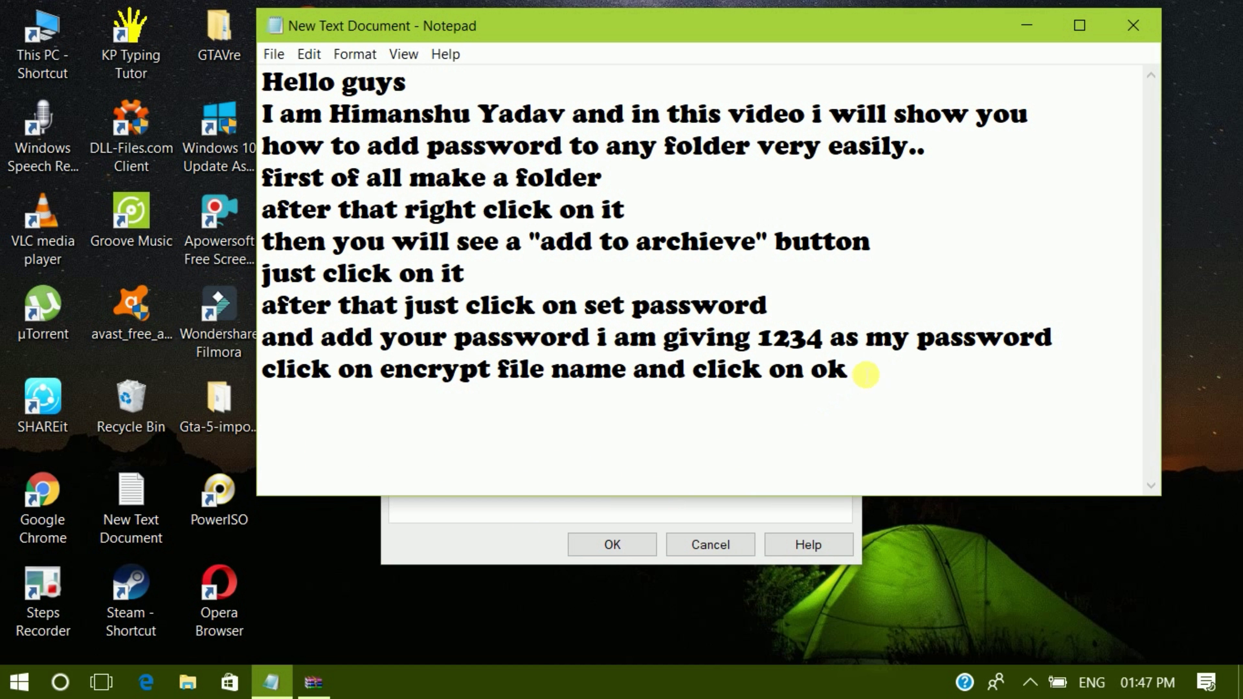
- Add the line 'and click on lock archieve button' to the note
key("Return")
type("am")
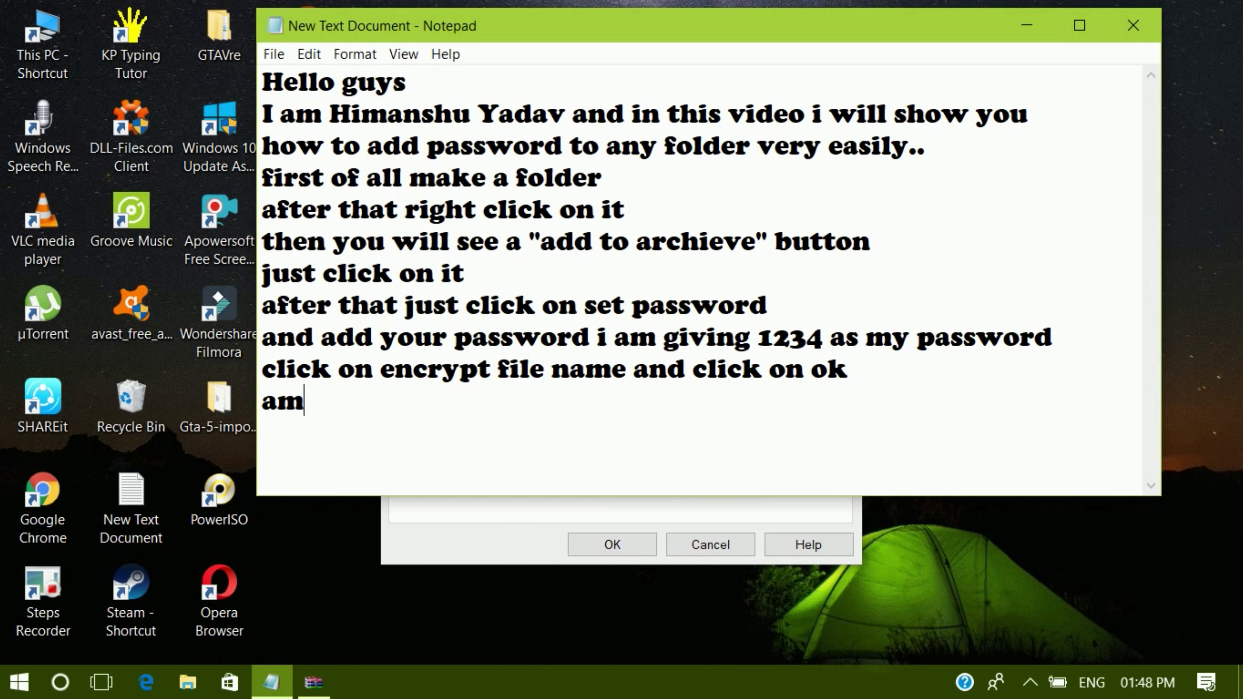
key("BackSpace")
type("d")
key("BackSpace")
type("nd click ")
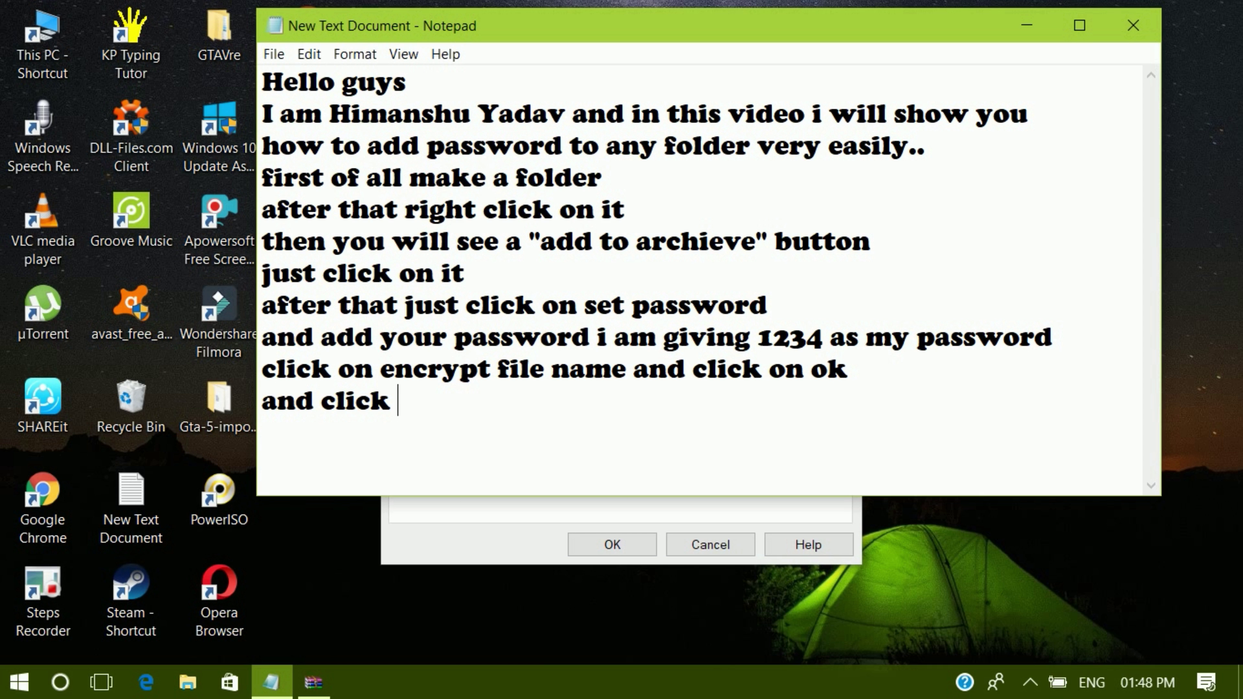
type("on lo")
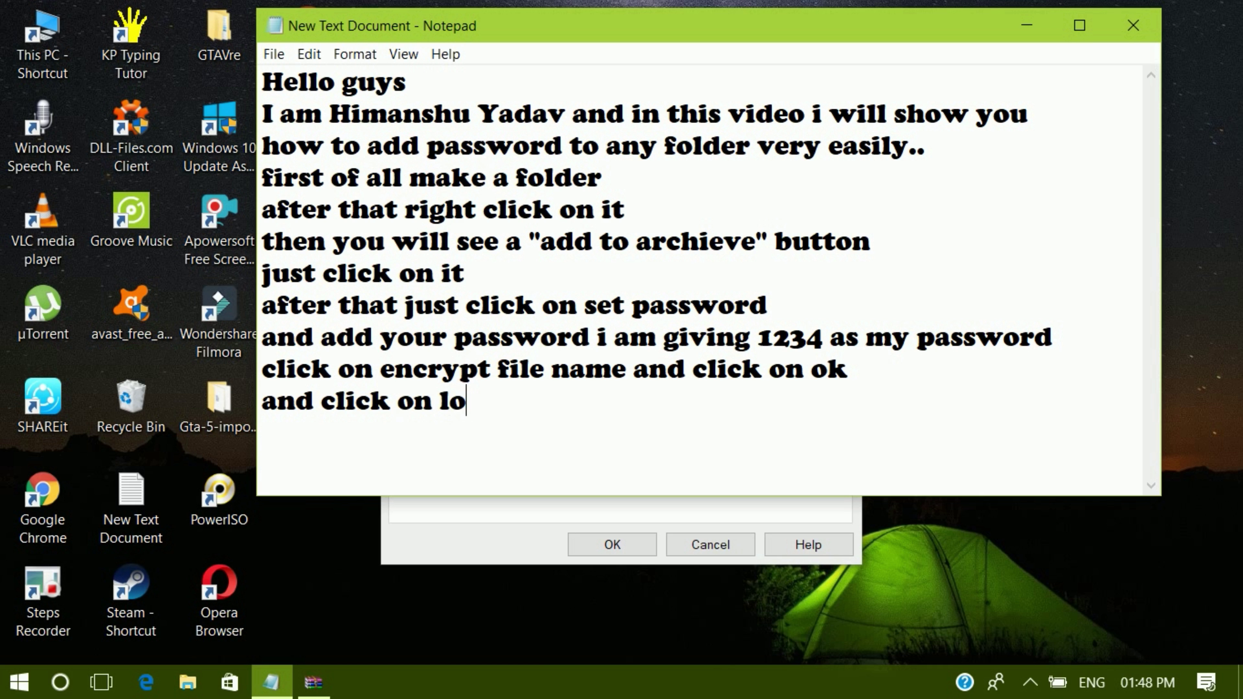
type("ck archieve")
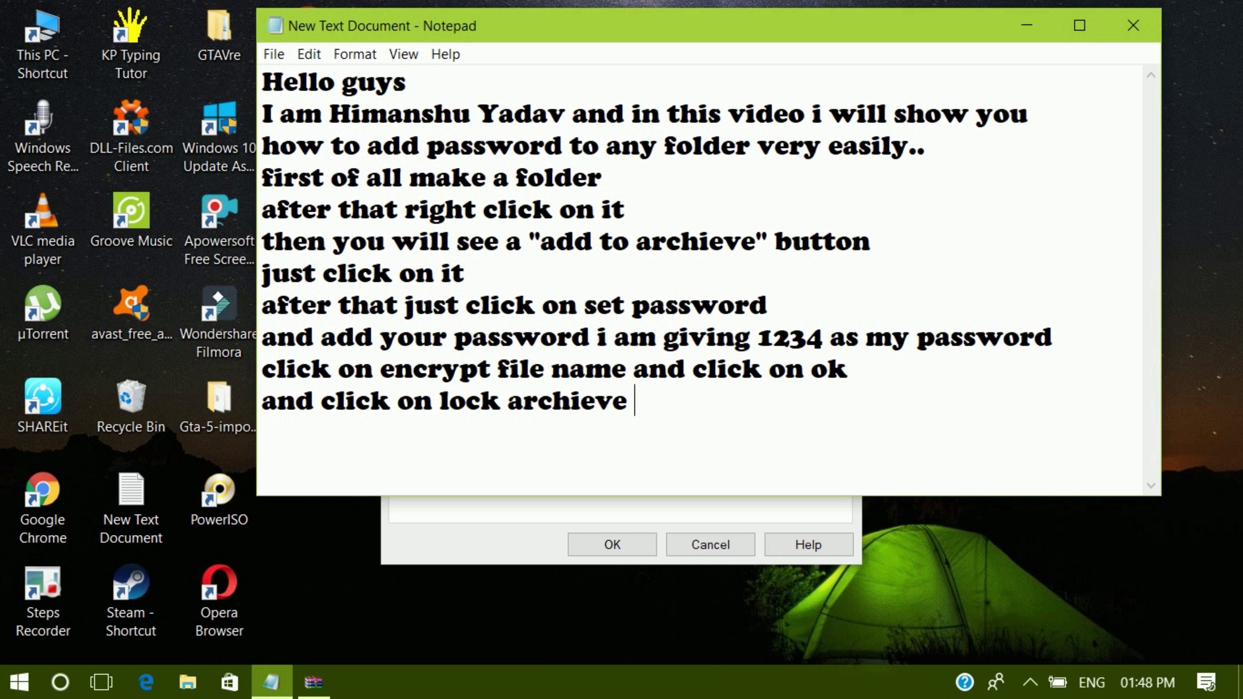
type(" button")
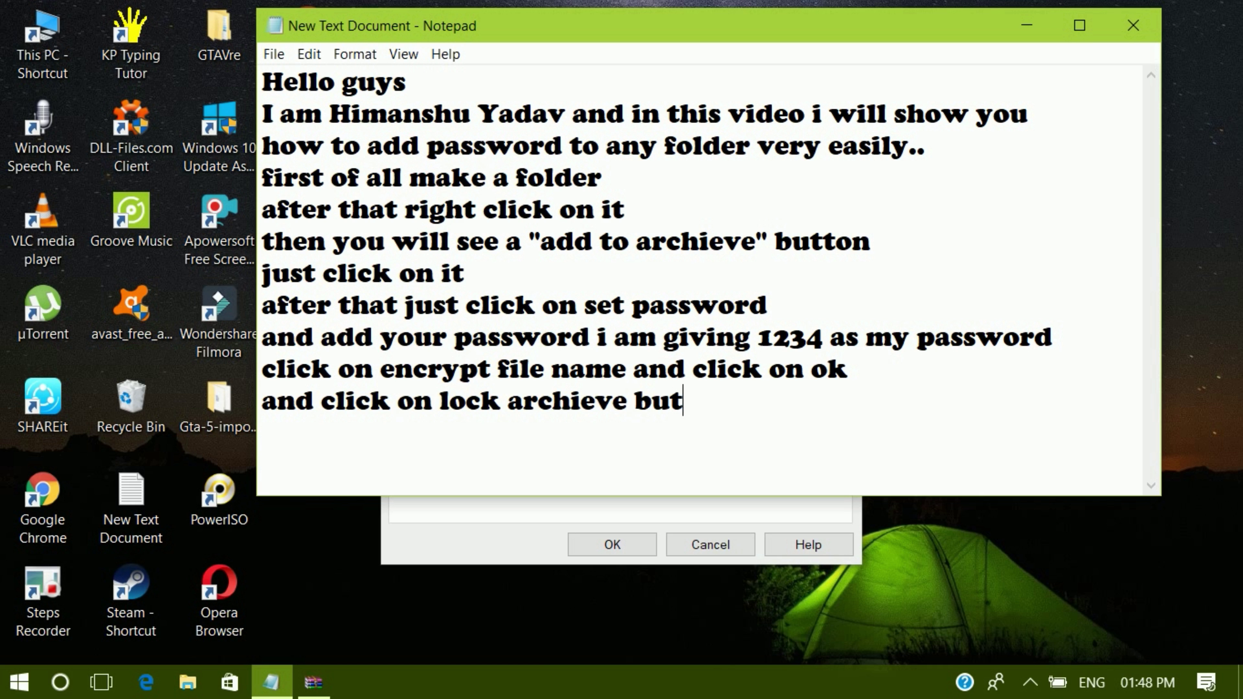
- Turn on Lock archive in the WinRAR dialog and return to the notes
left_click(446, 543)
left_click(622, 425)
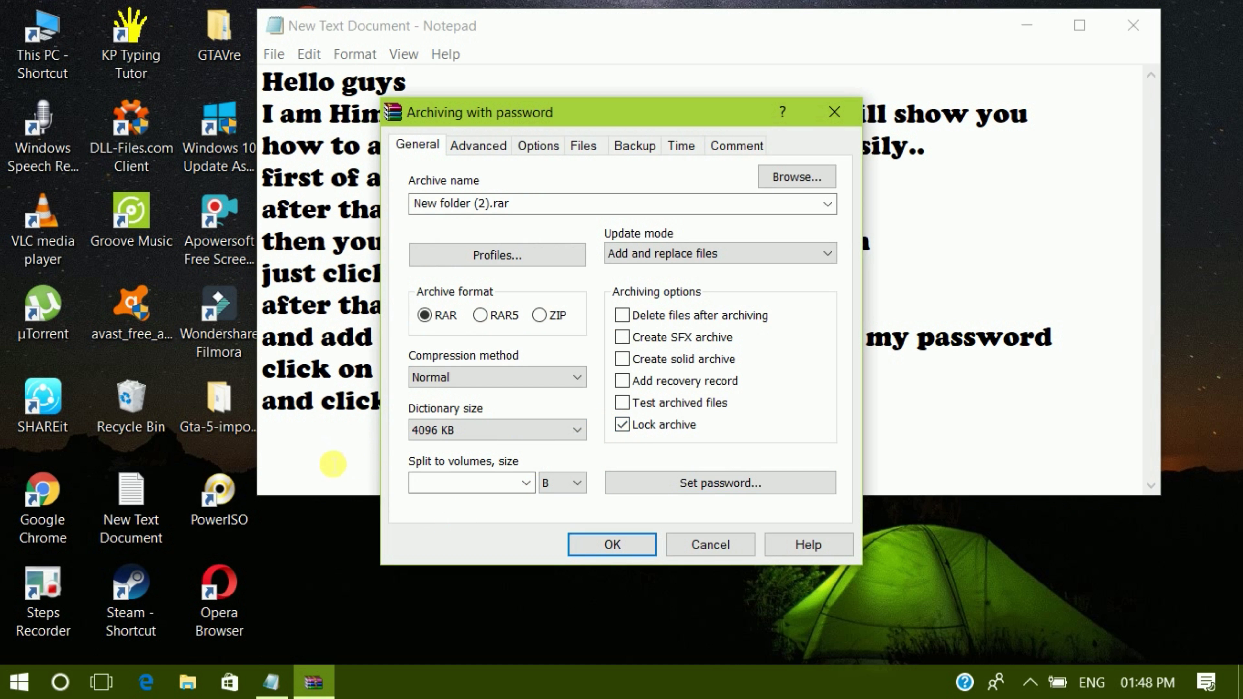
left_click(313, 467)
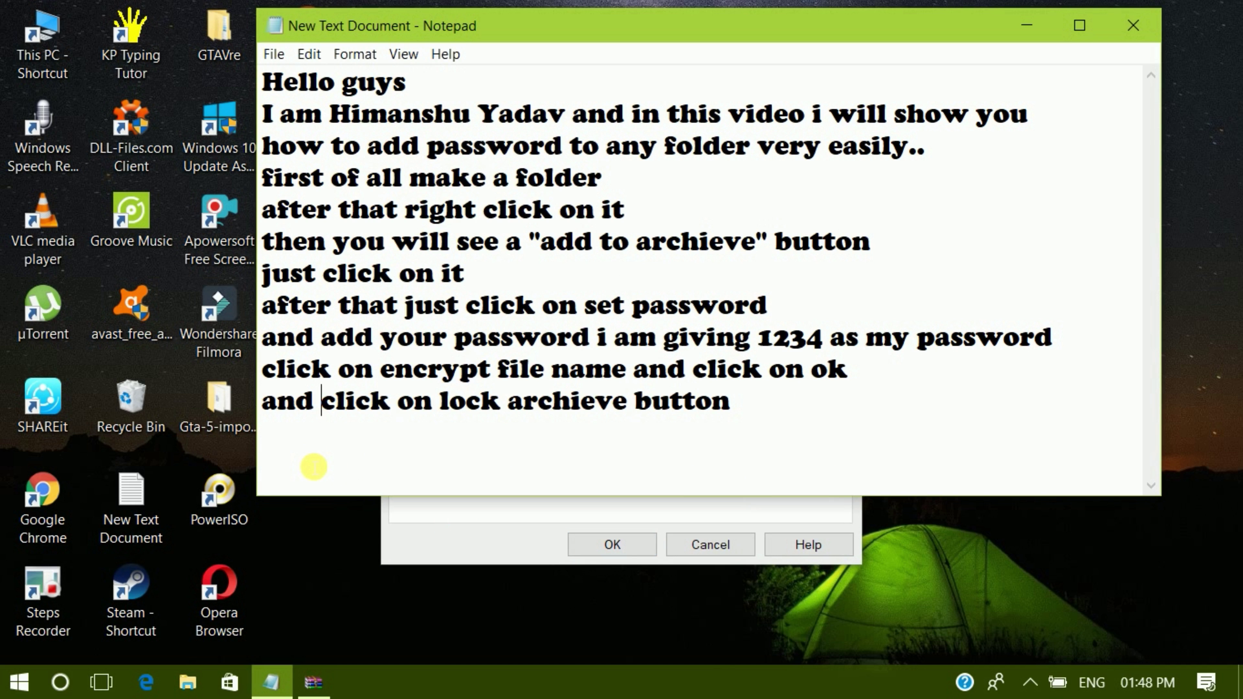
- Add a new note line 'click on apply button and then ok button' below the lock archive step
key("Right")
key("Right")
key("Right")
key("Right")
key("Right")
key("Right")
key("Right")
key("Right")
key("Right")
key("Right")
key("Return")
type("ci")
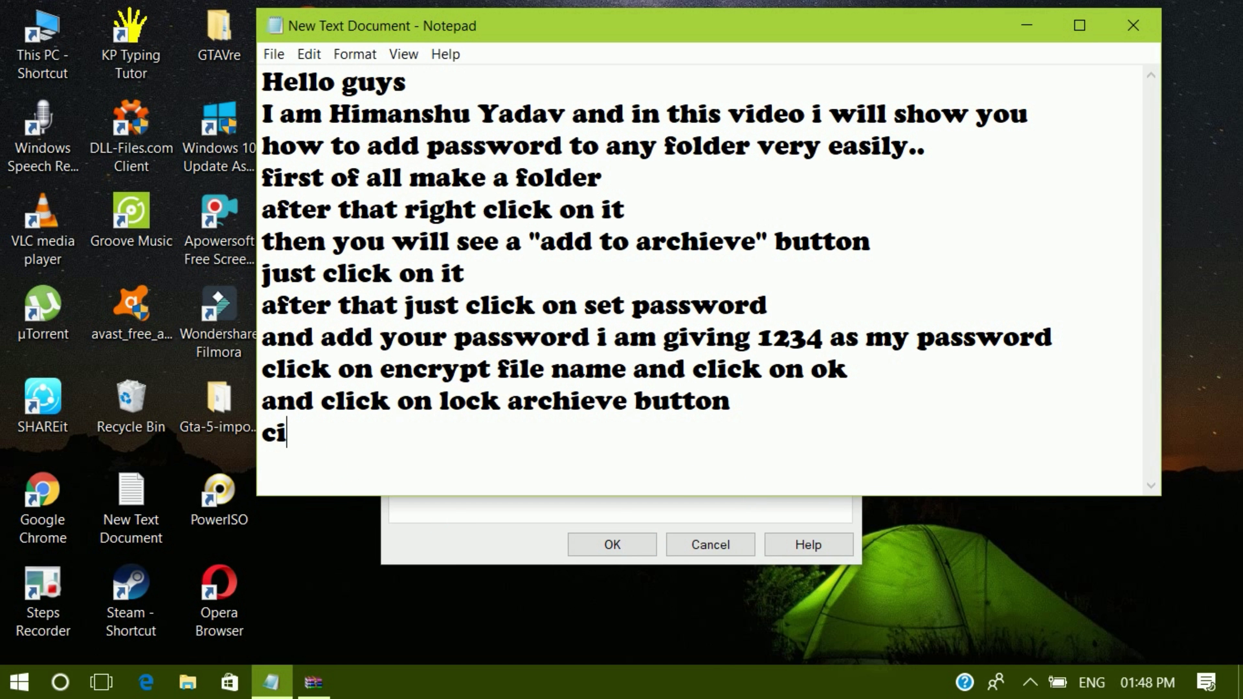
key("BackSpace")
type("lick ")
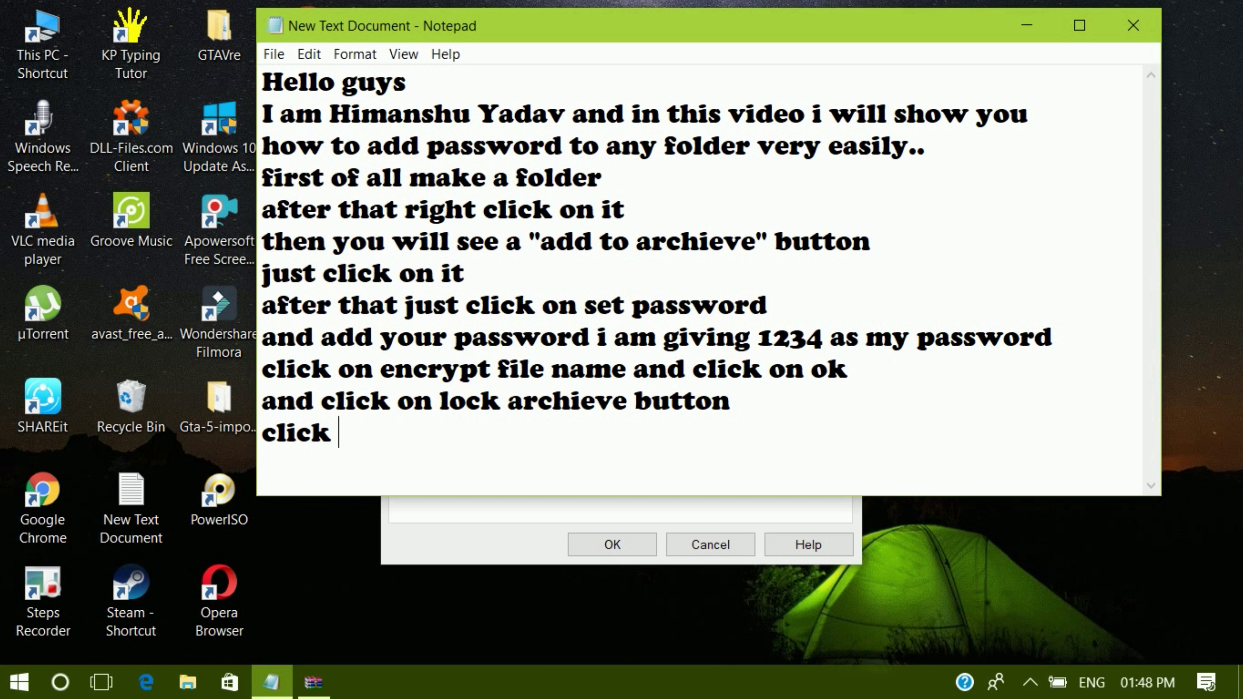
type("on app")
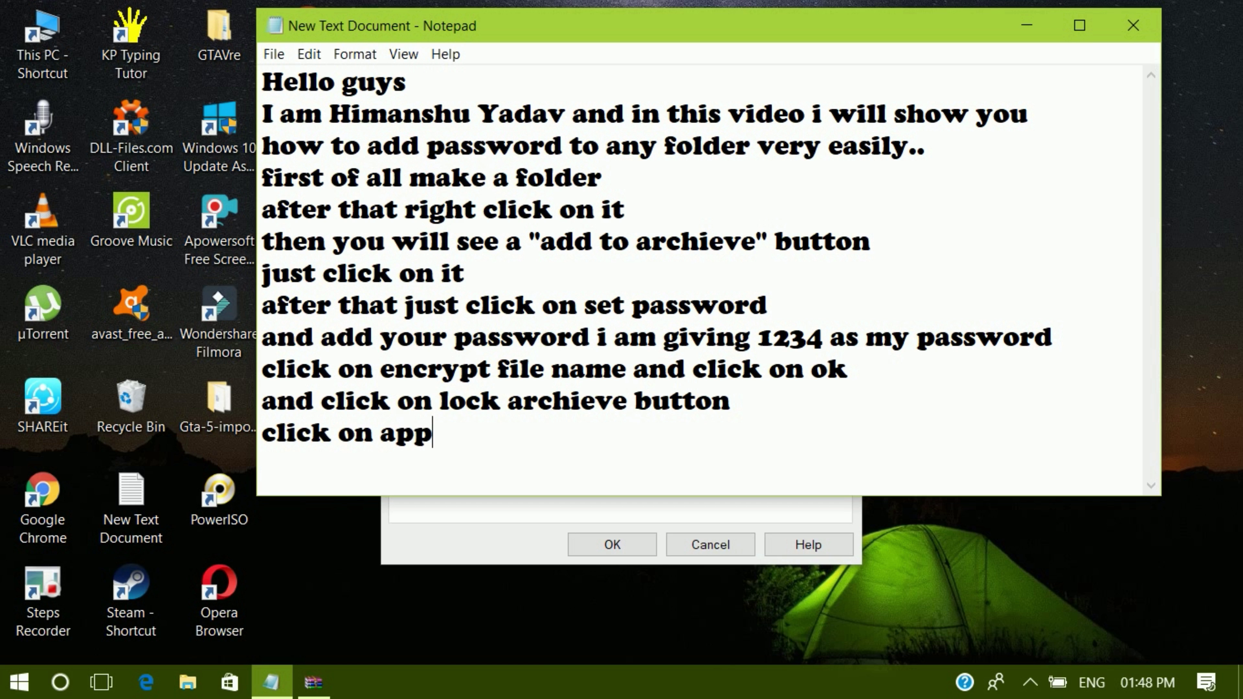
type("ly button an d")
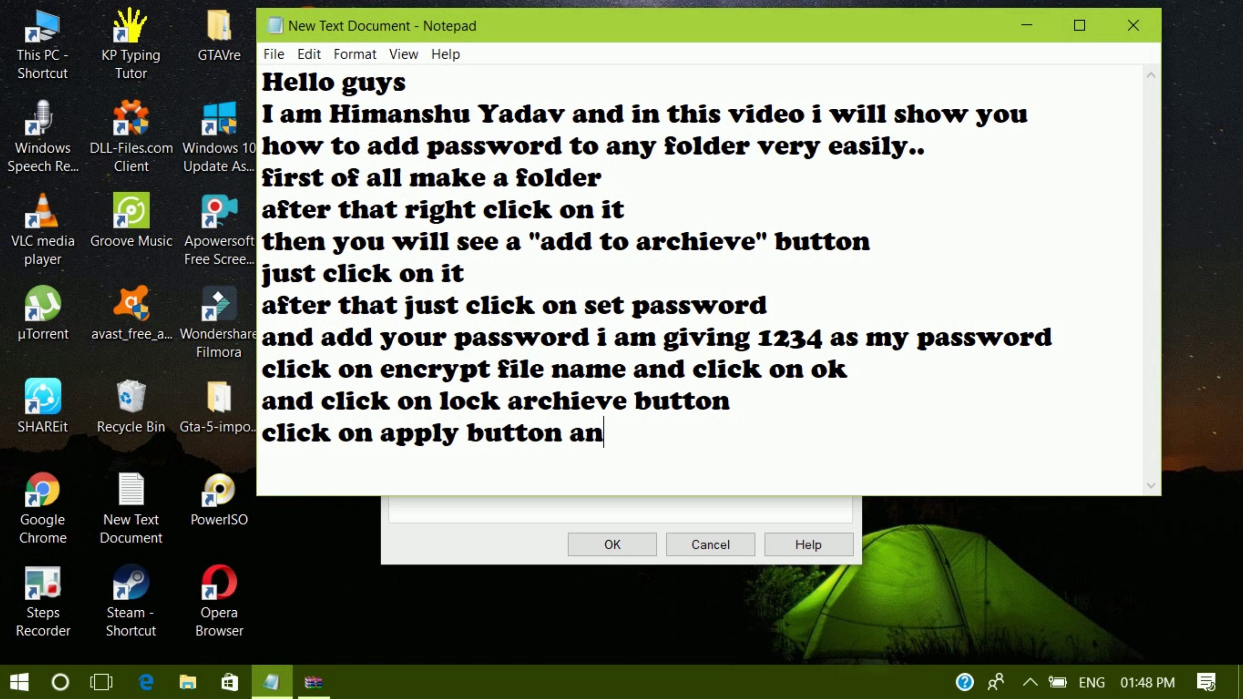
key("BackSpace")
key("BackSpace")
type("d then ")
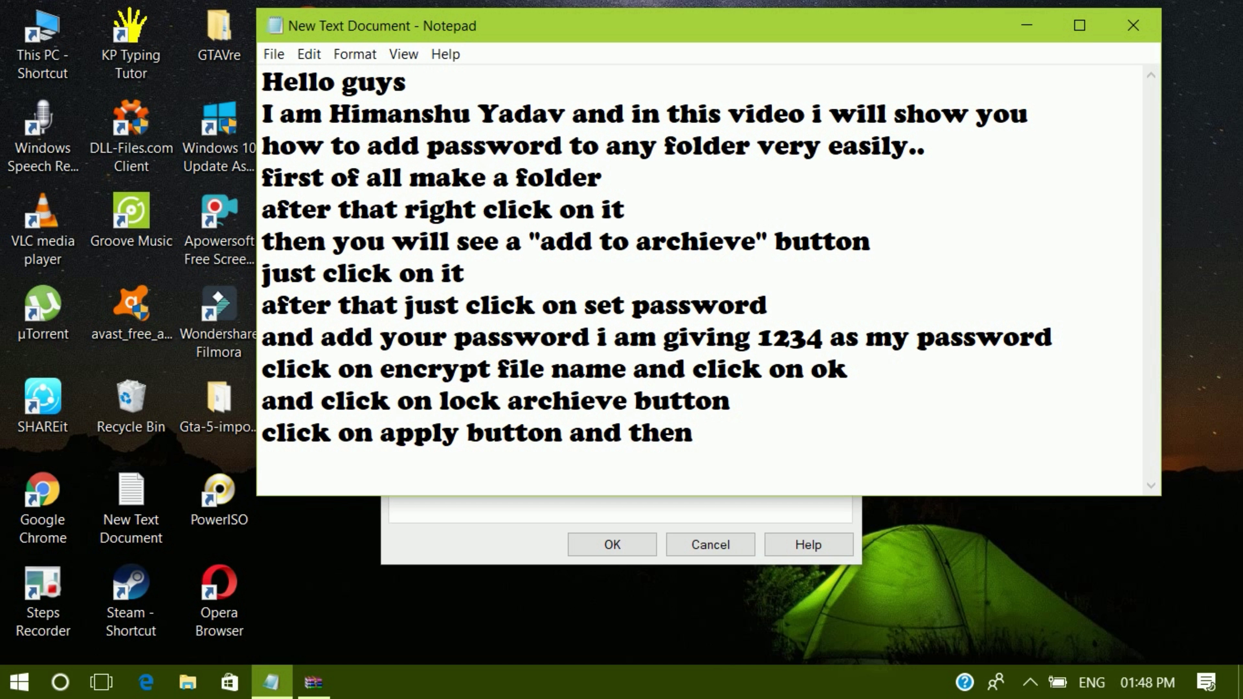
type("ok ")
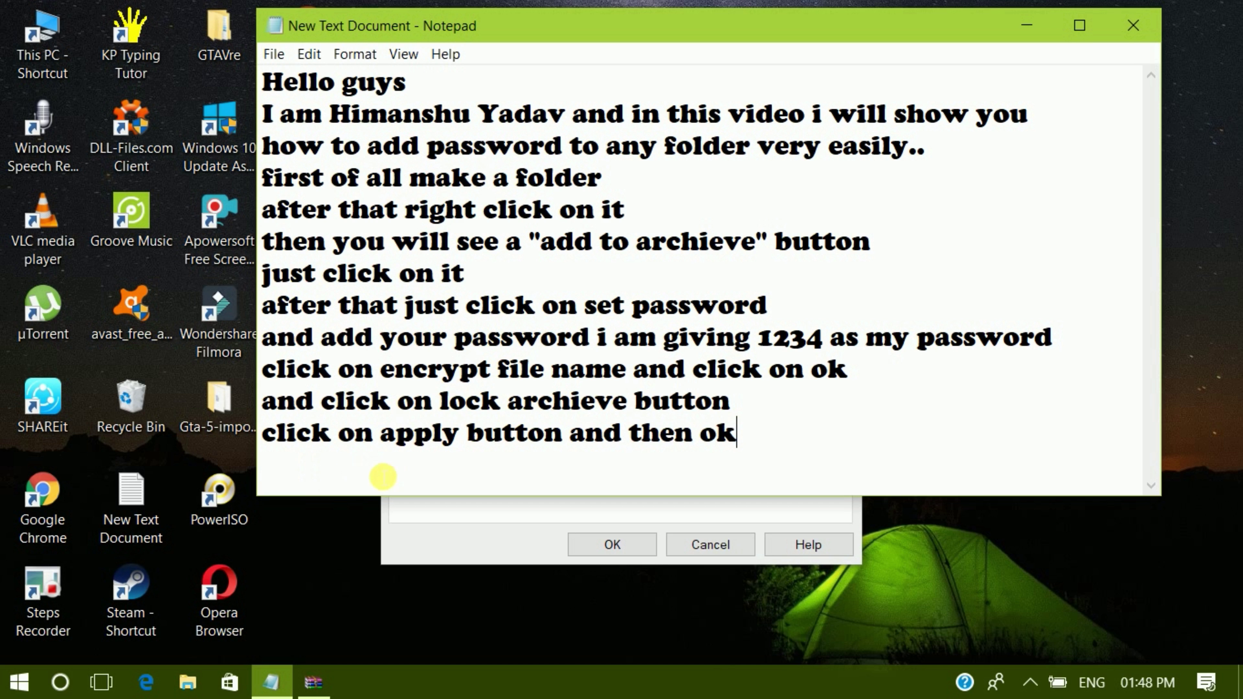
type("button")
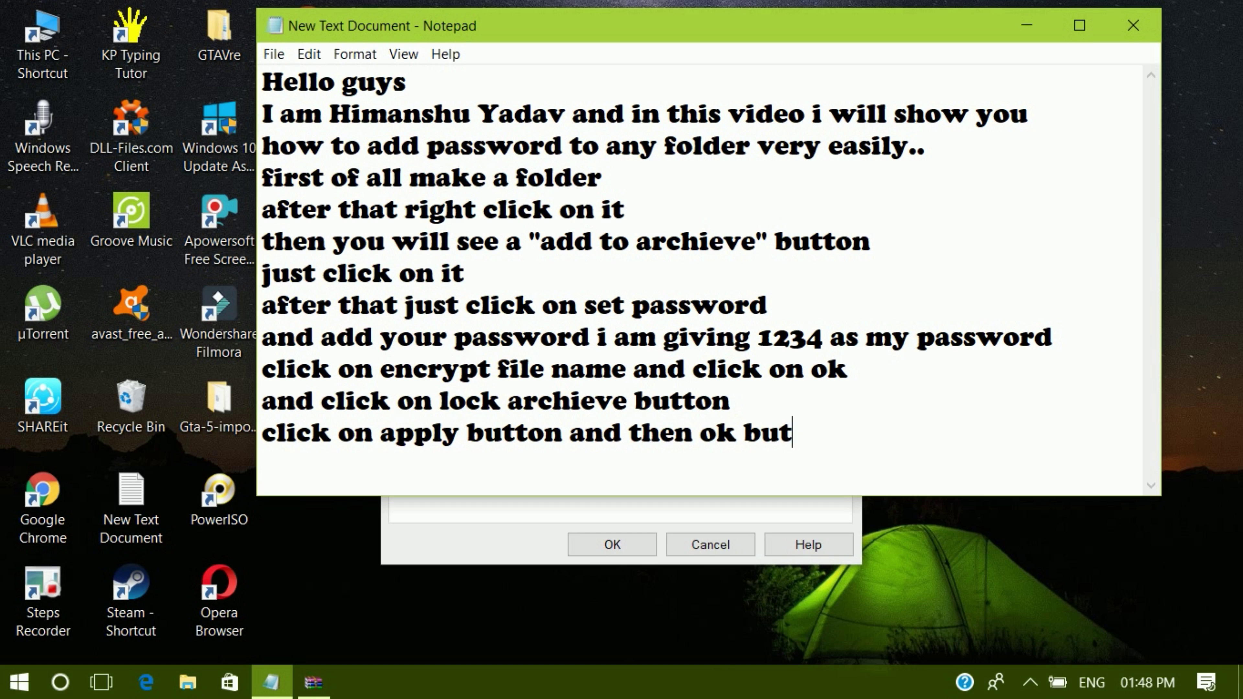
- Check Help in the Archiving with password dialog, then create the locked New folder (2) archive
left_click(457, 539)
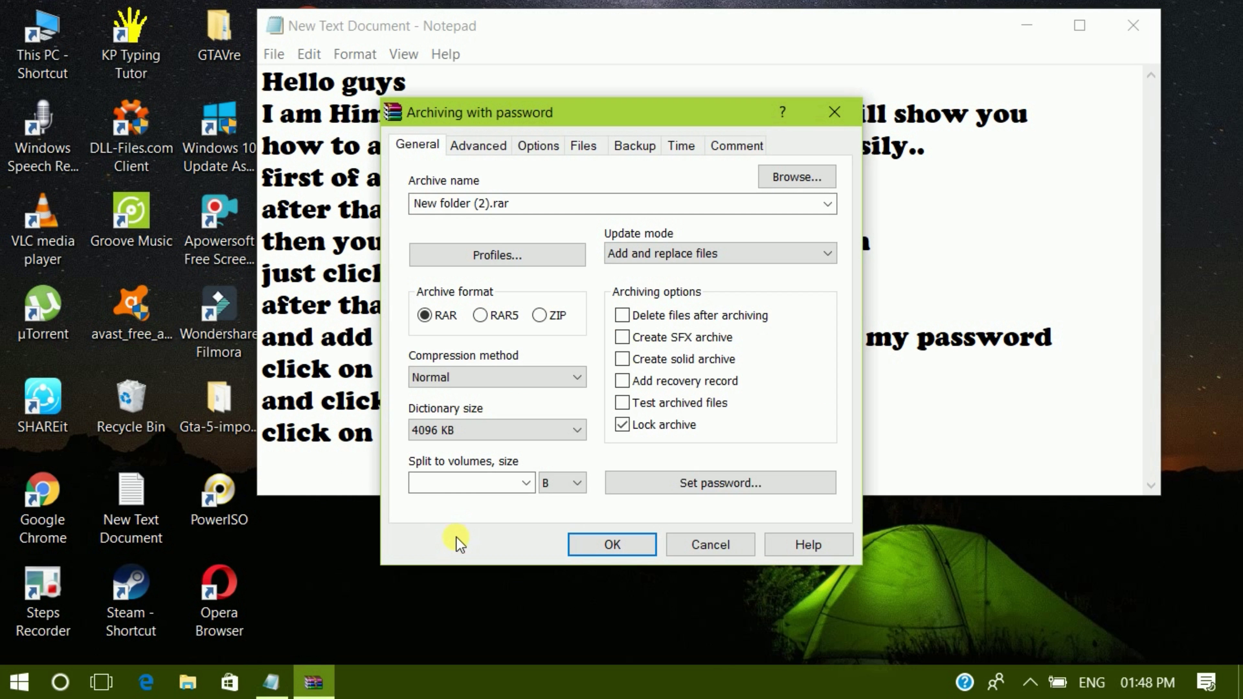
left_click(807, 547)
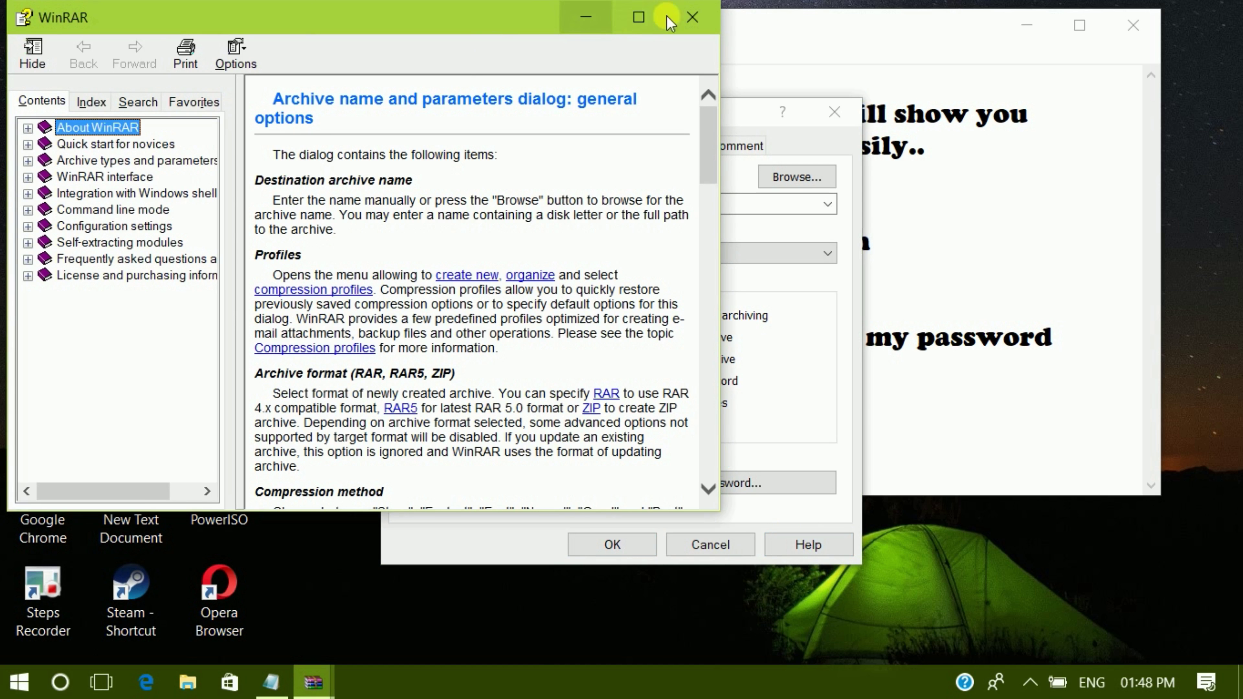
left_click(692, 17)
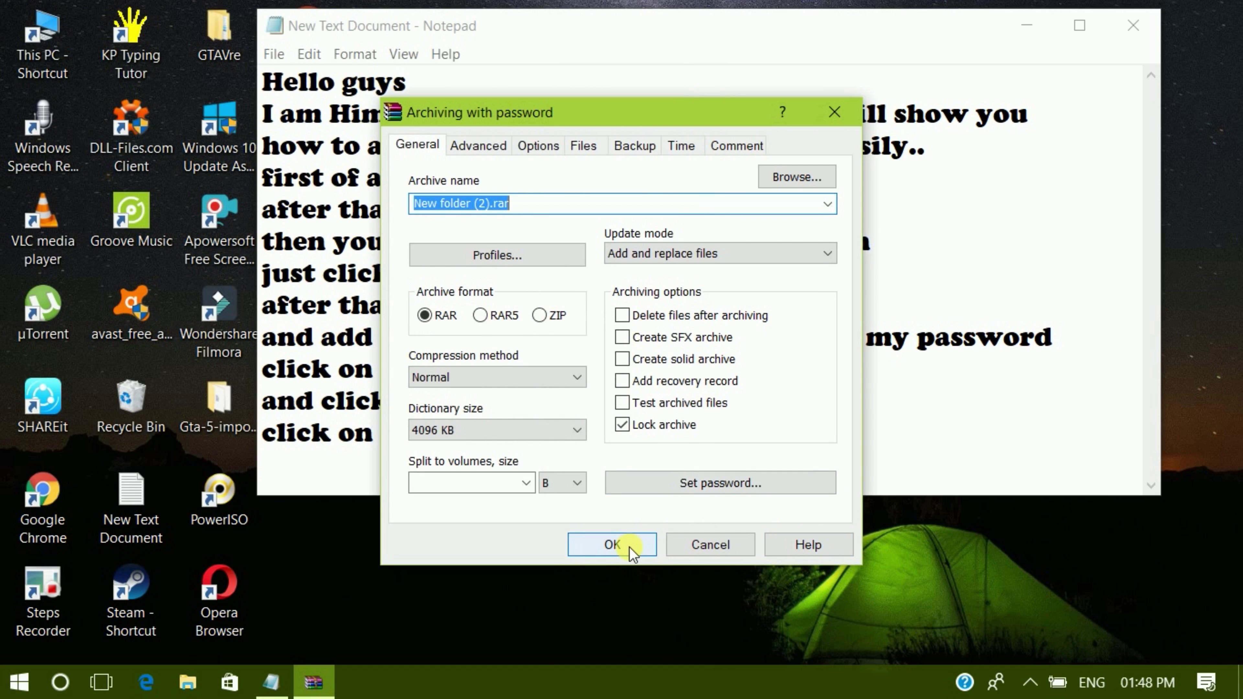
left_click(612, 544)
left_click(867, 478)
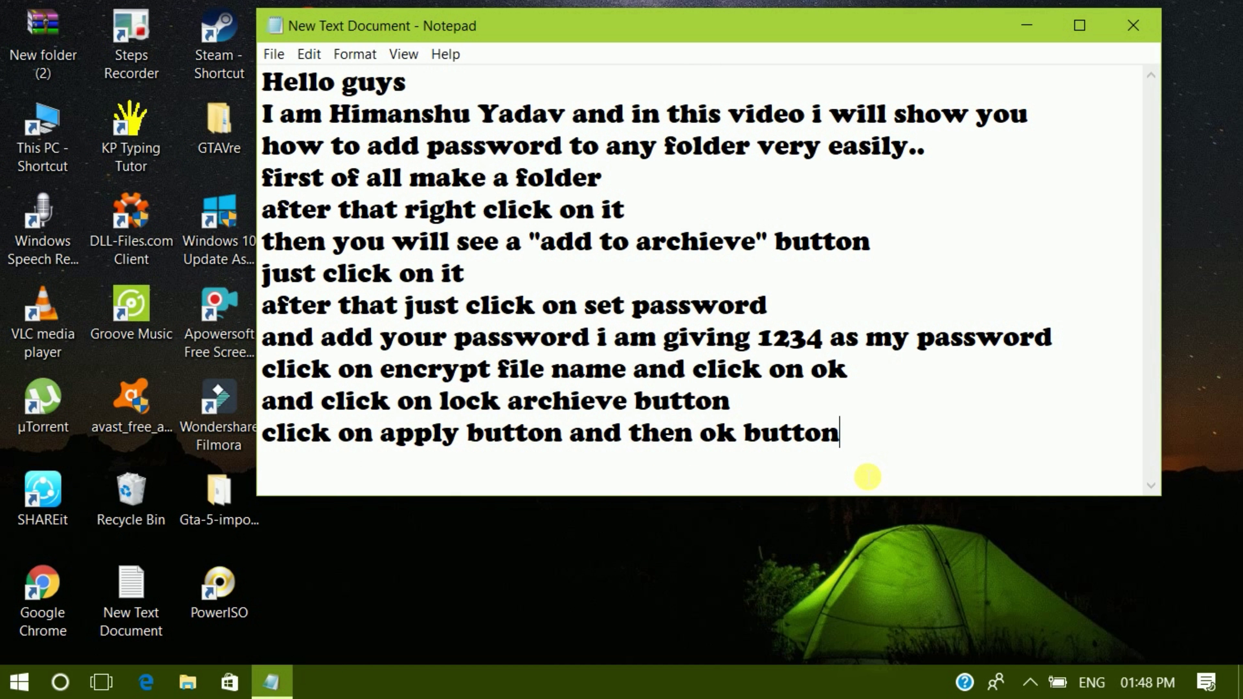
- Add the note lines 'if you don't see apply button just click on ok button' and 'now you are DONE'
key("Return")
type("if you ")
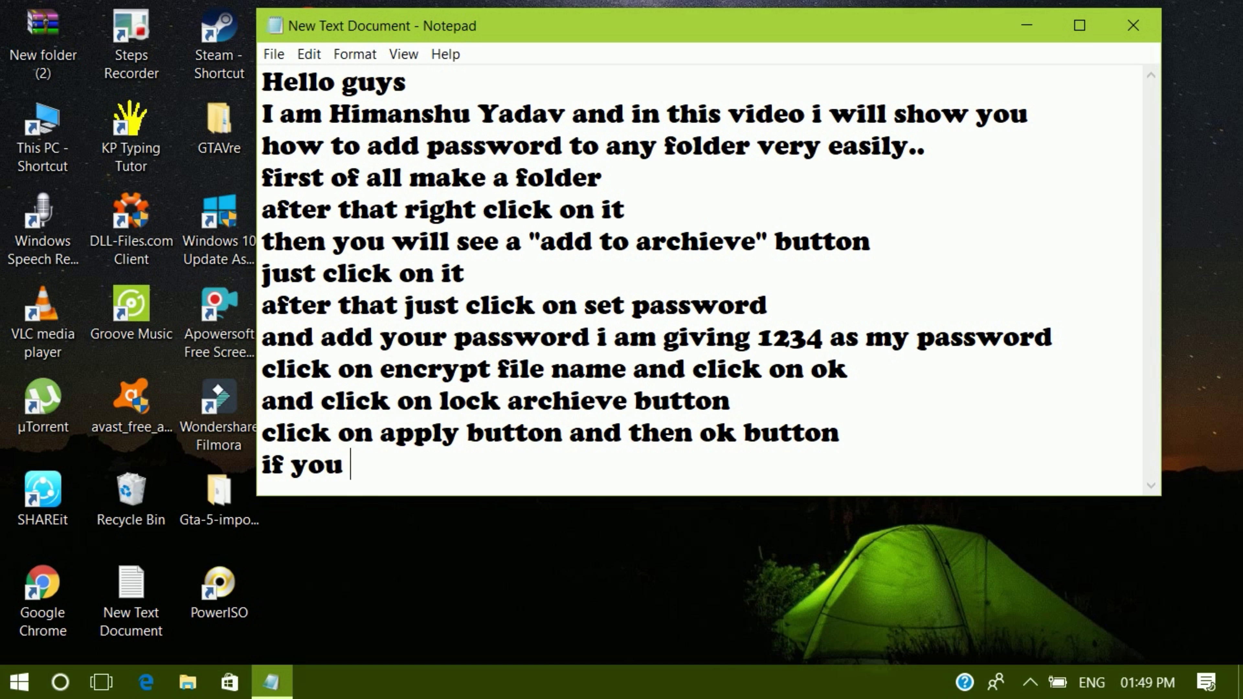
type("don")
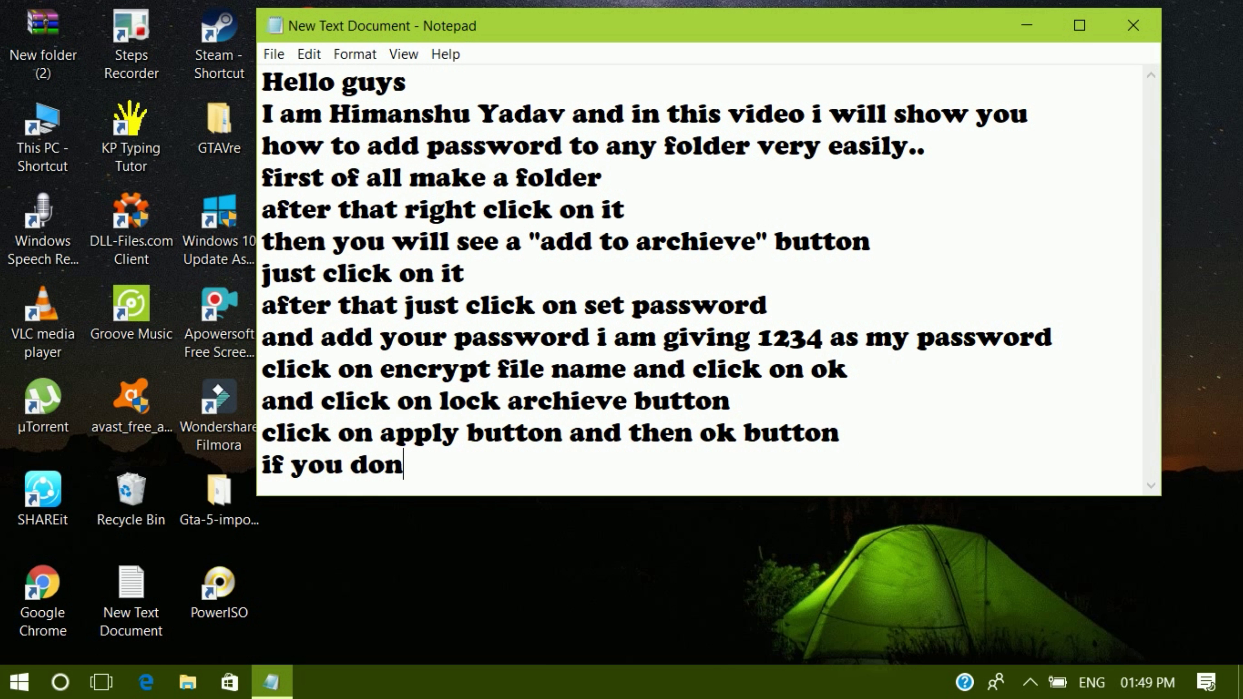
type("'t see apply ")
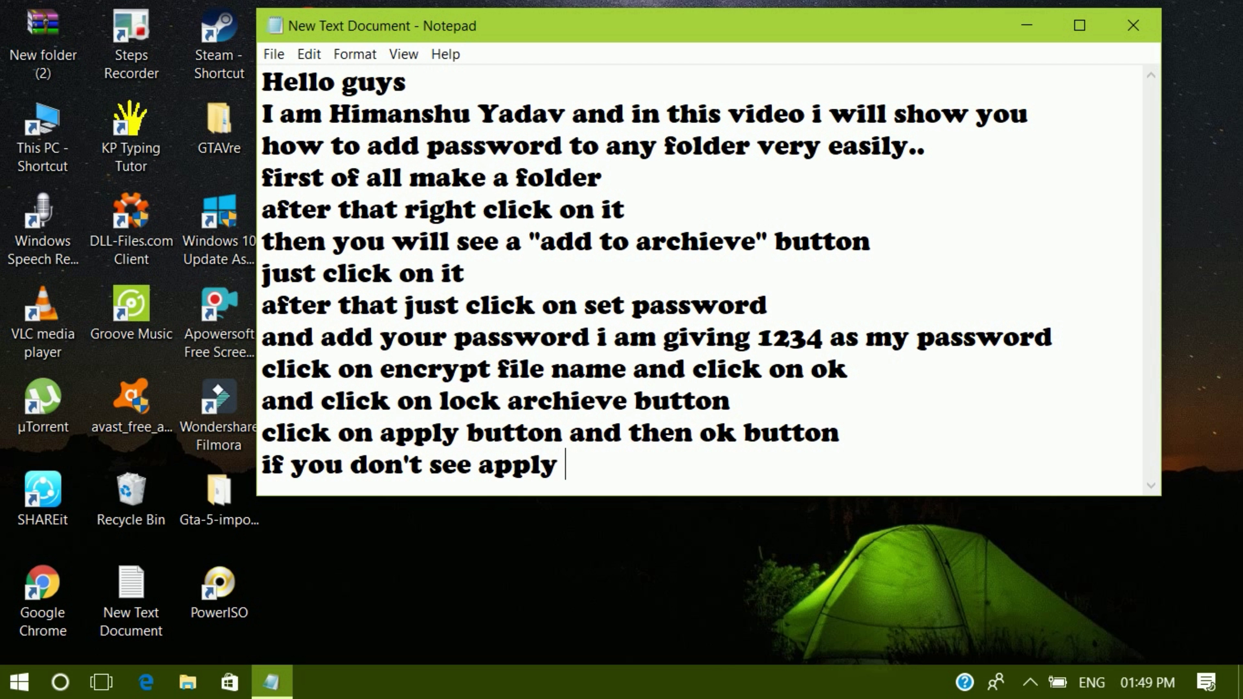
type("button")
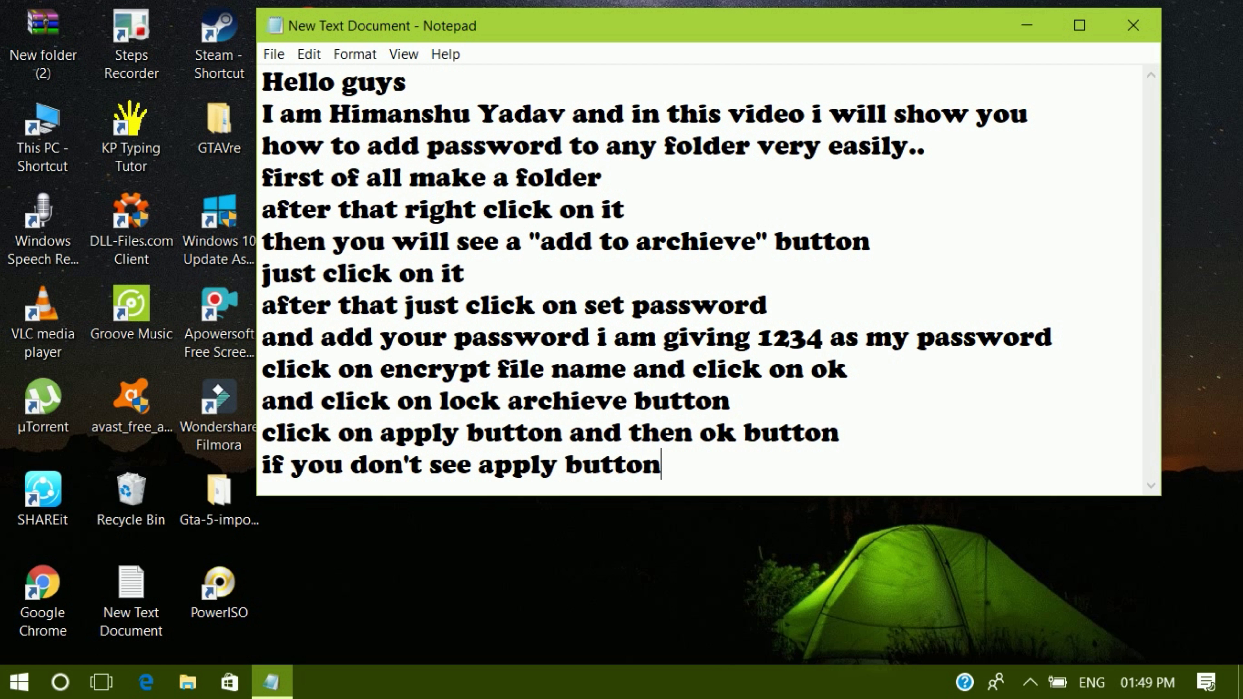
type(" just ")
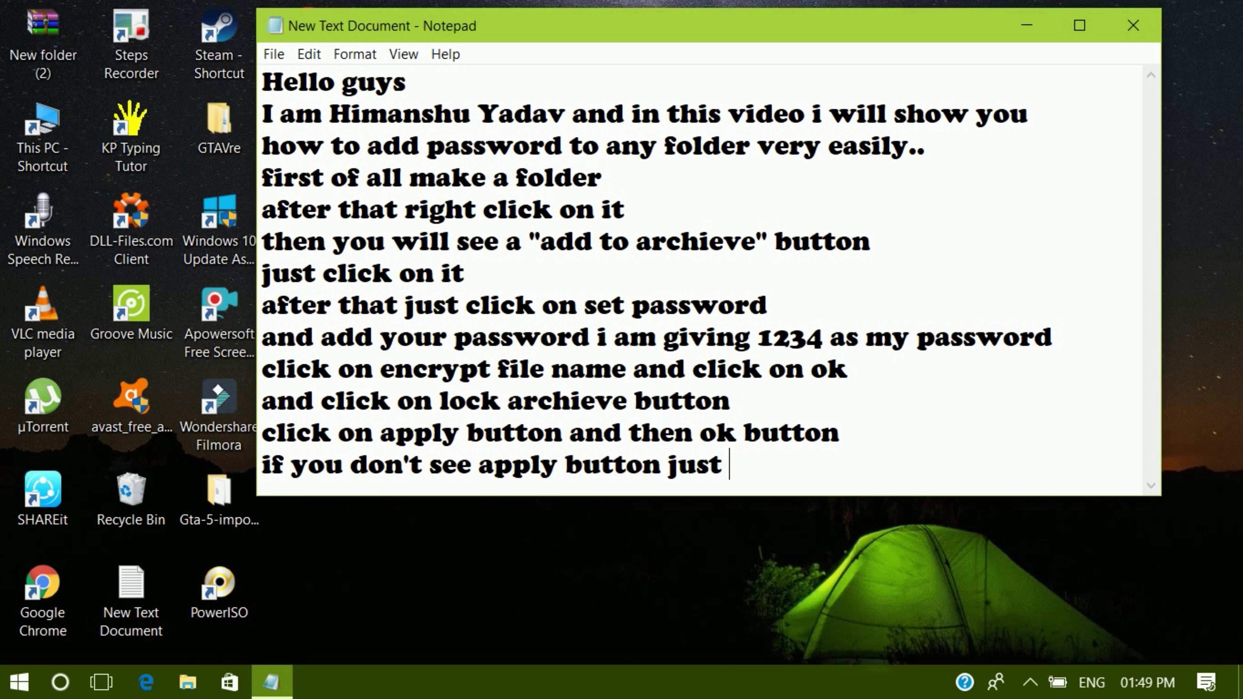
type("click")
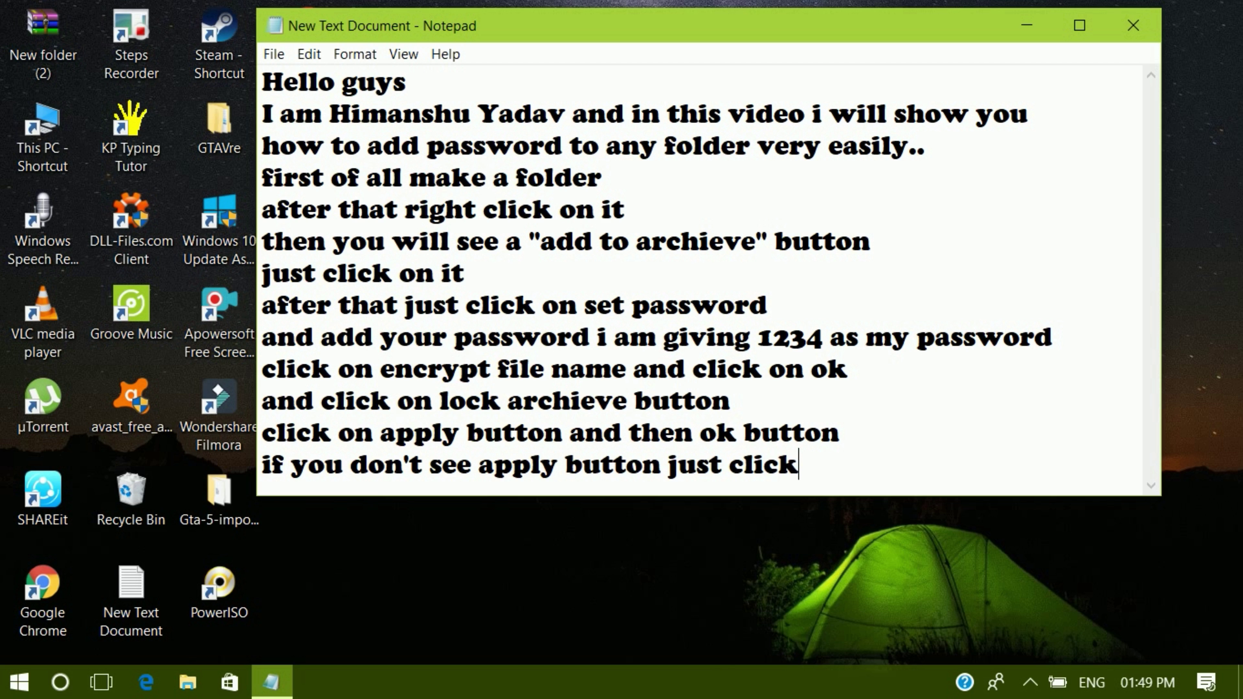
type(" on ok b")
type("utto")
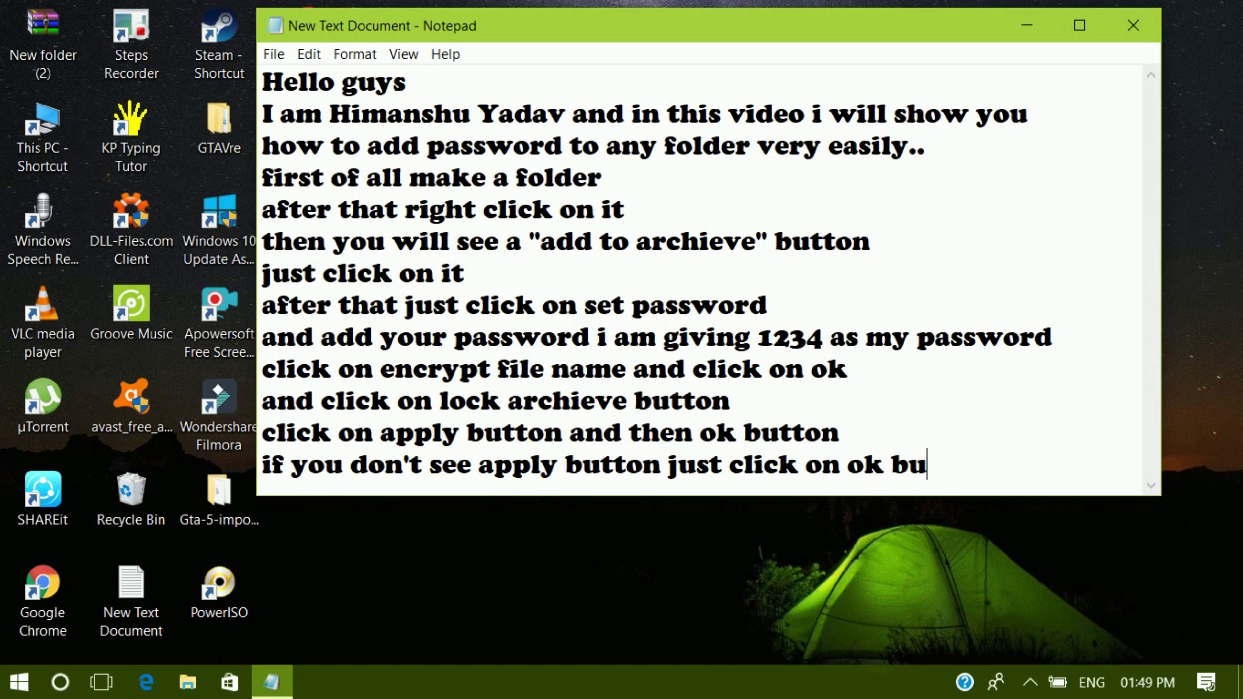
type("n")
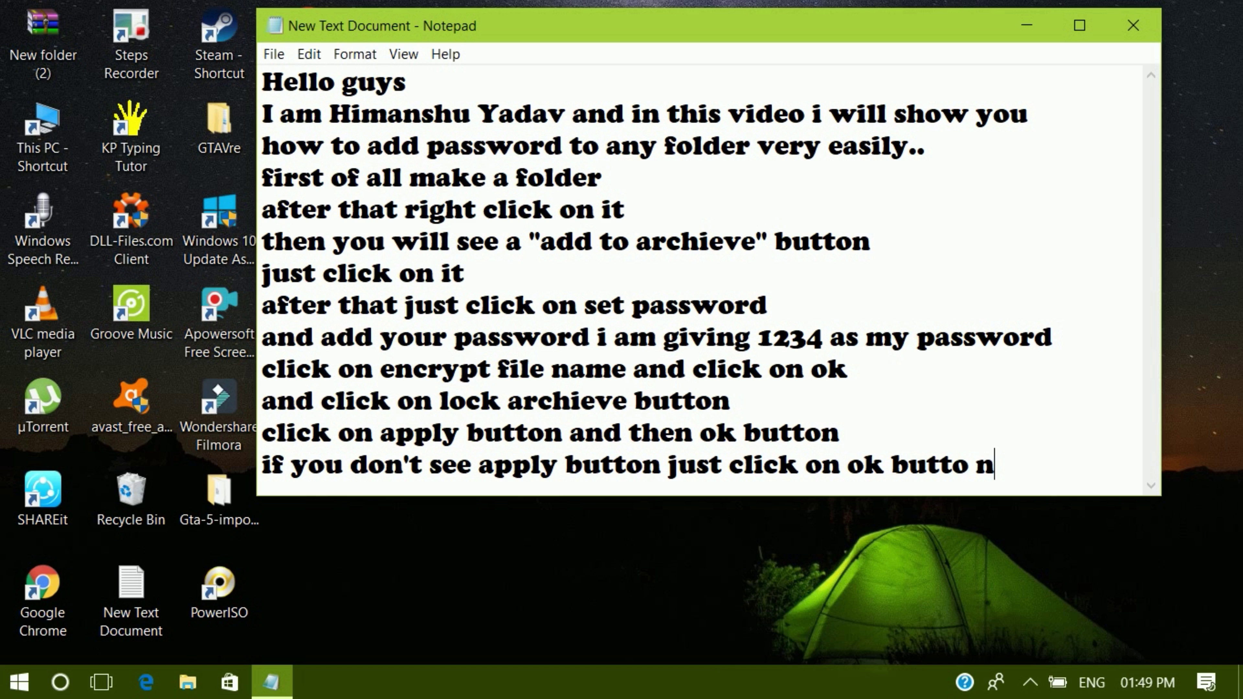
key("BackSpace")
type("n")
key("Return")
type("now ")
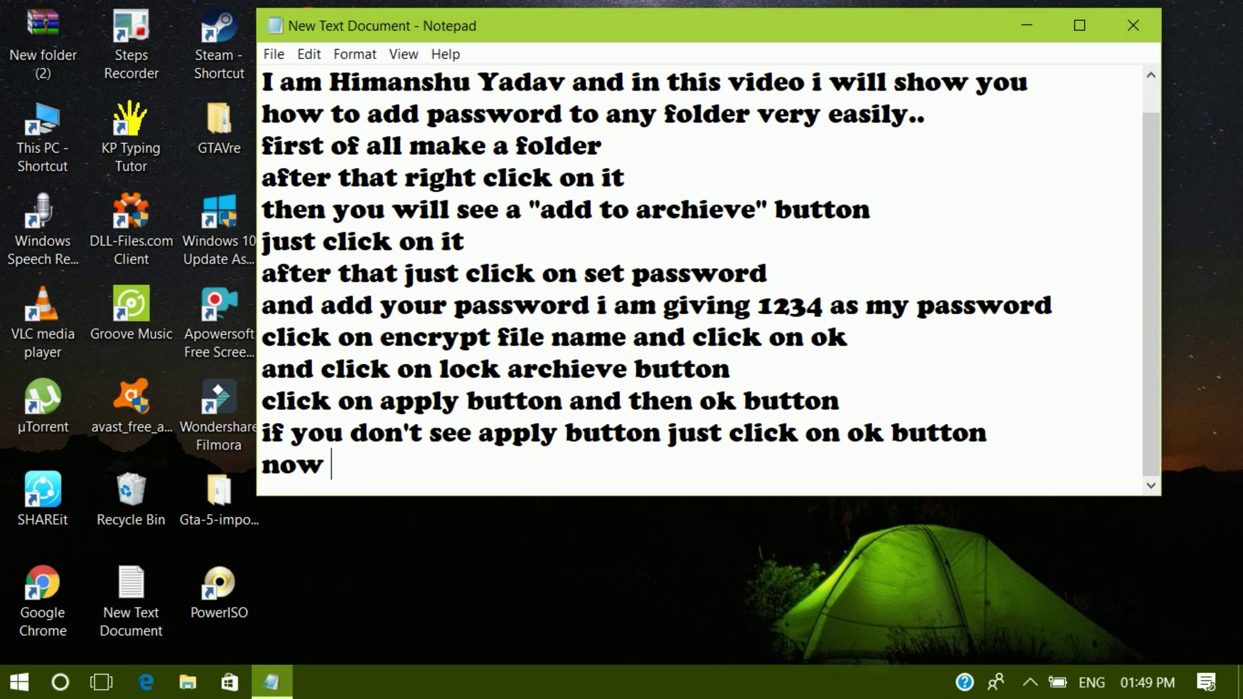
type("you ")
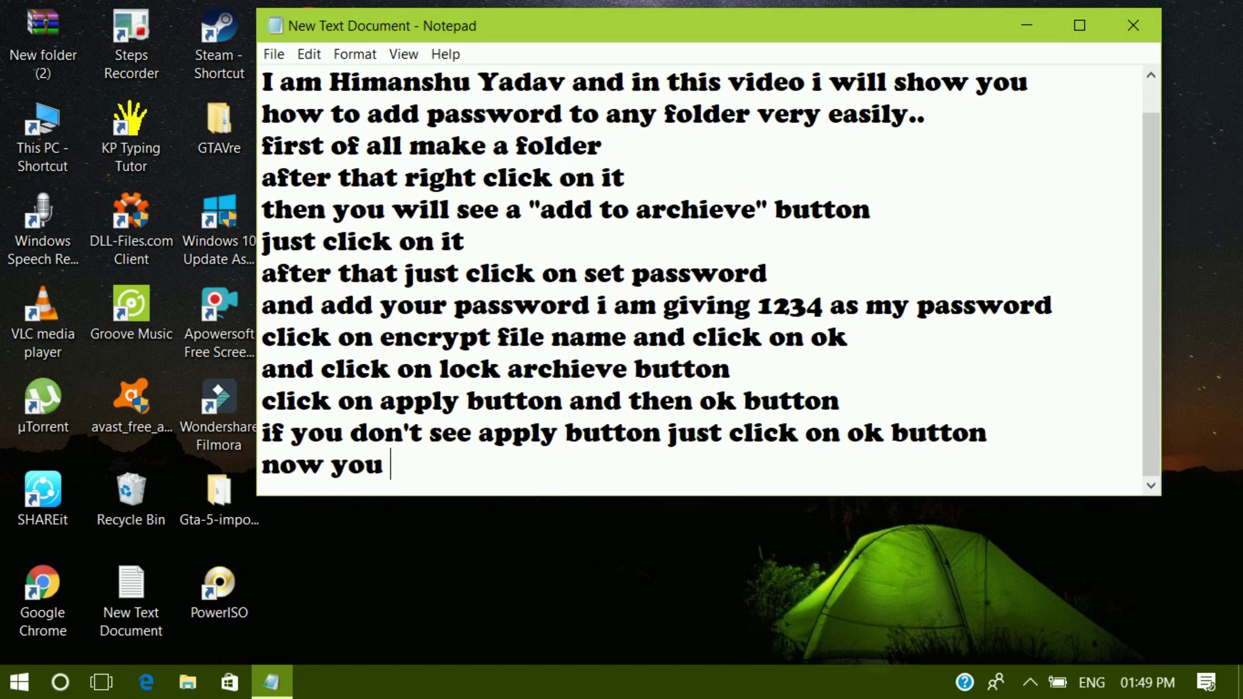
type("are DONE")
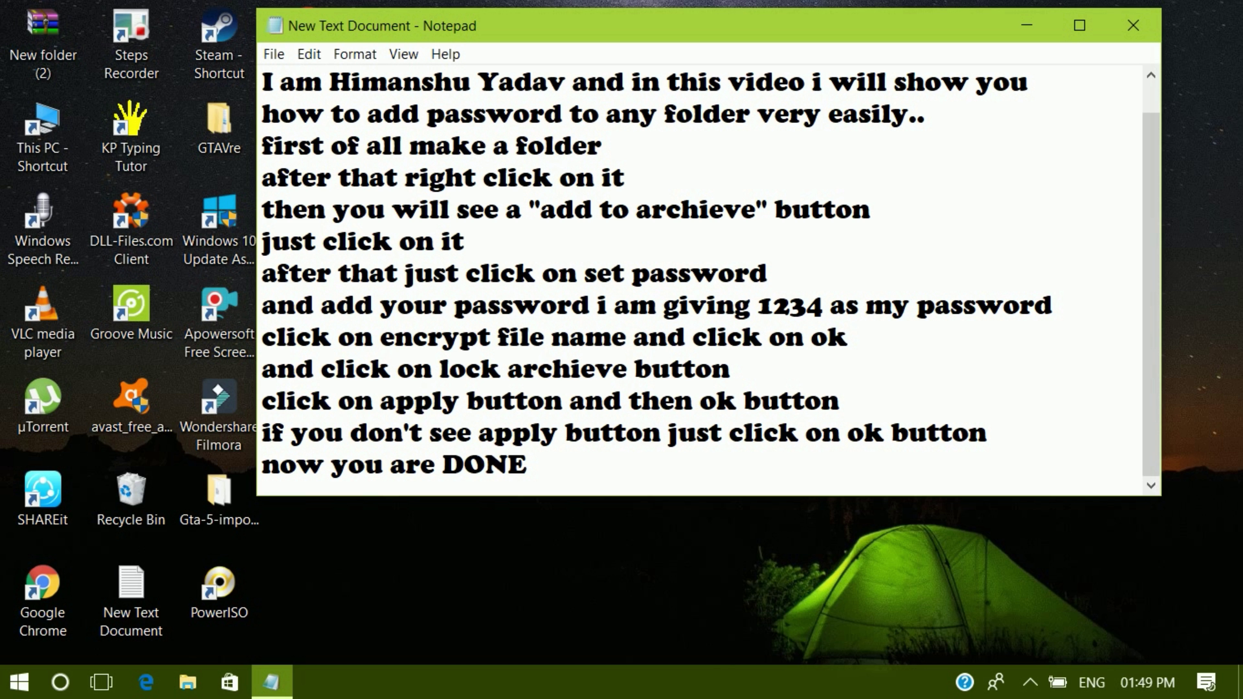
- Place the RAR icon beside the folders and open New folder (2).rar to reach its password prompt
left_click(1032, 26)
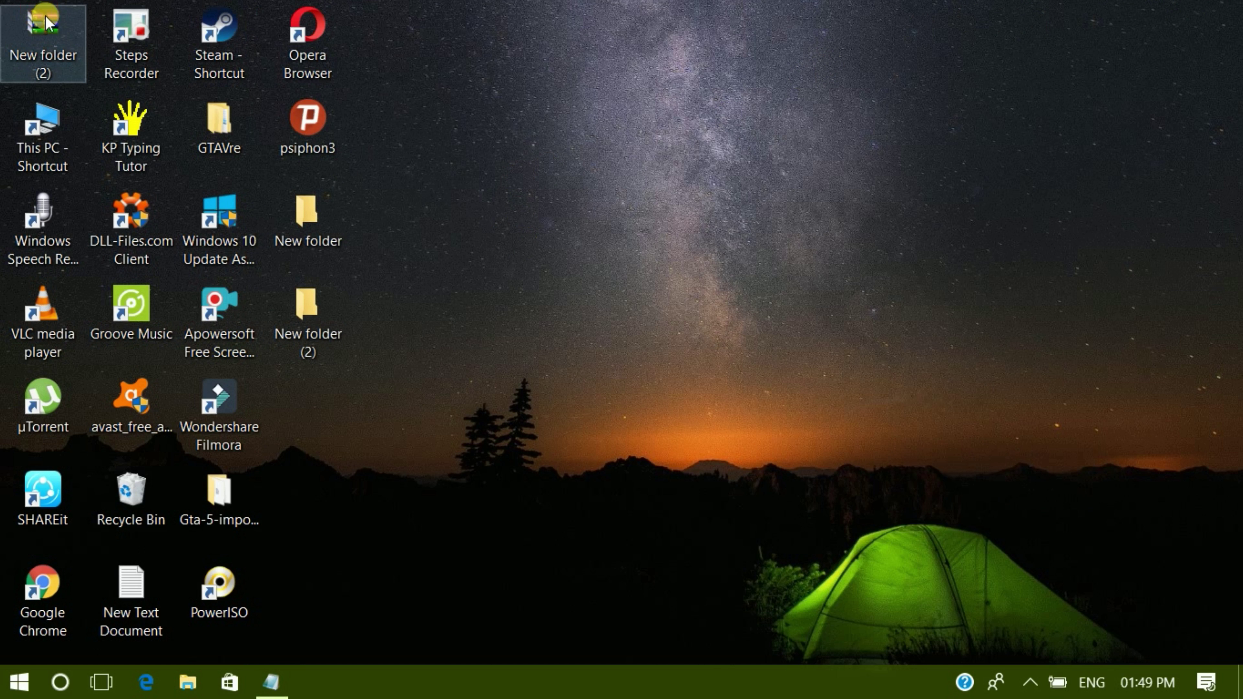
left_click_drag(46, 22, 338, 318)
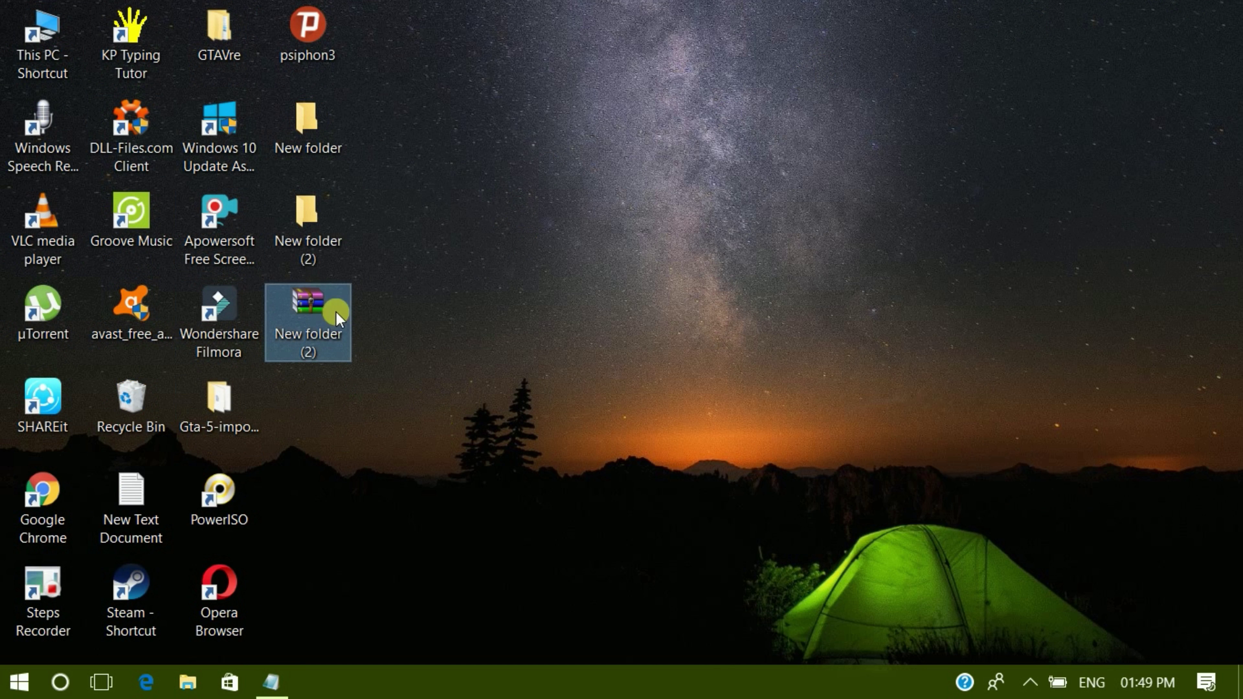
double_click(302, 316)
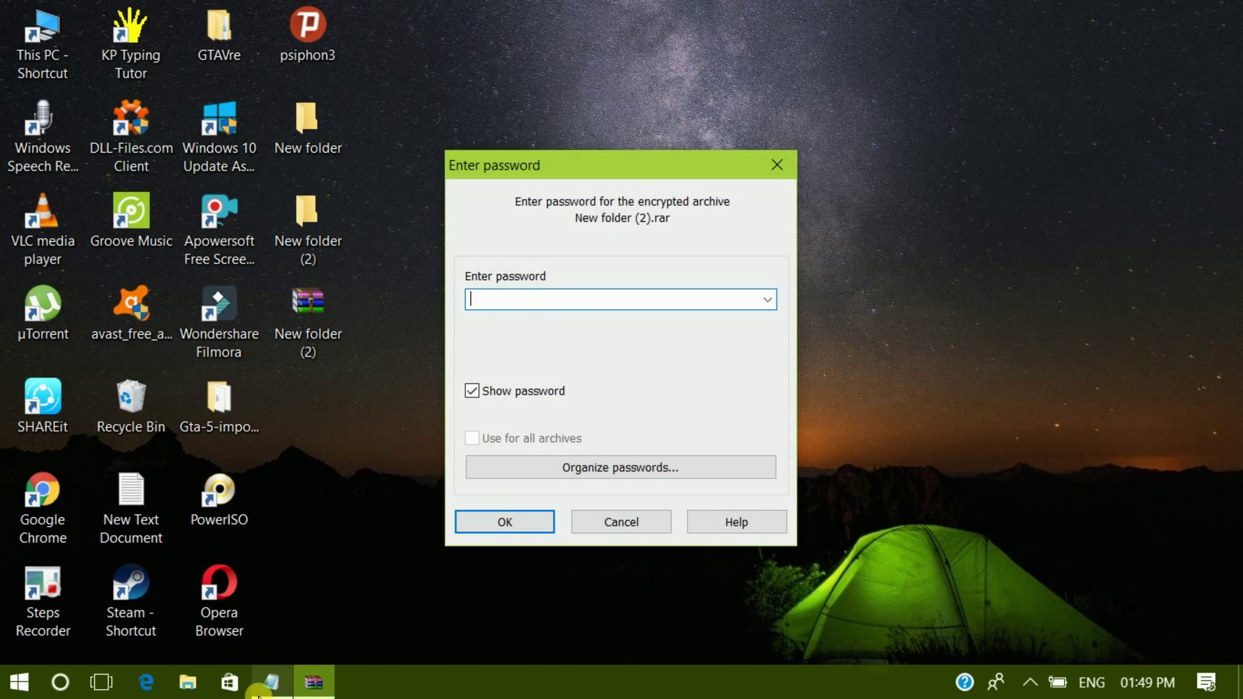
left_click(269, 683)
- Add the note line 'see it is demanding password to go inside the folder'
key("Return")
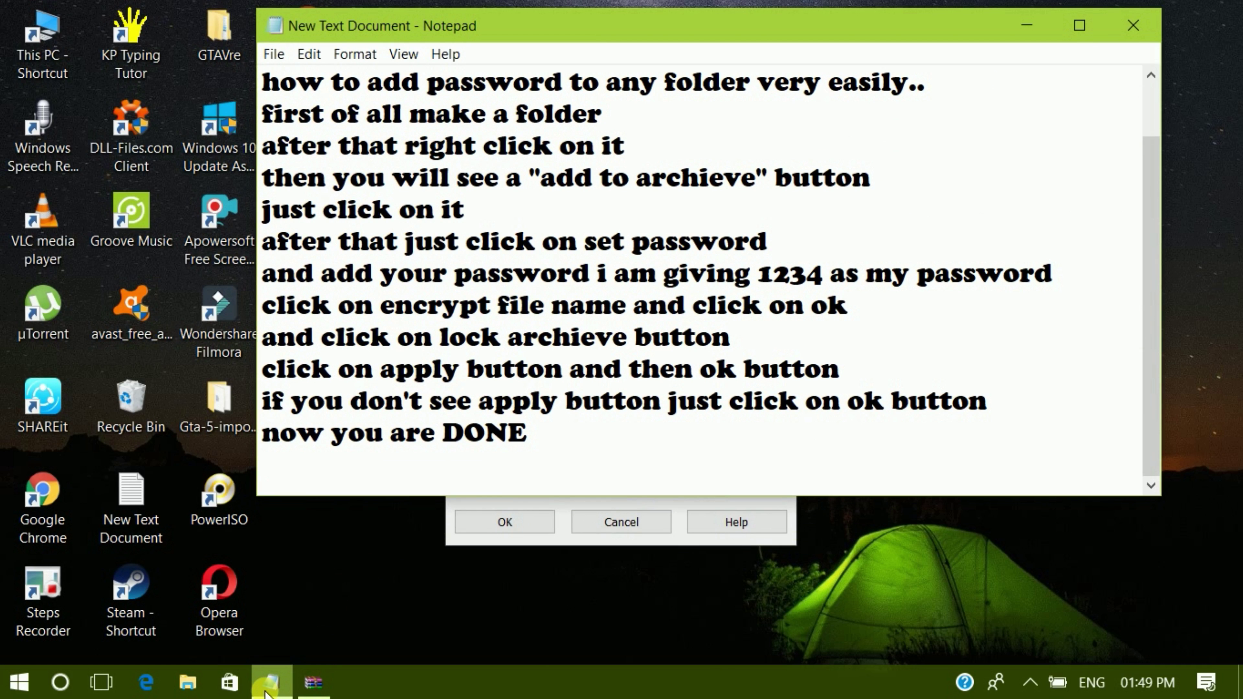
type("see it ")
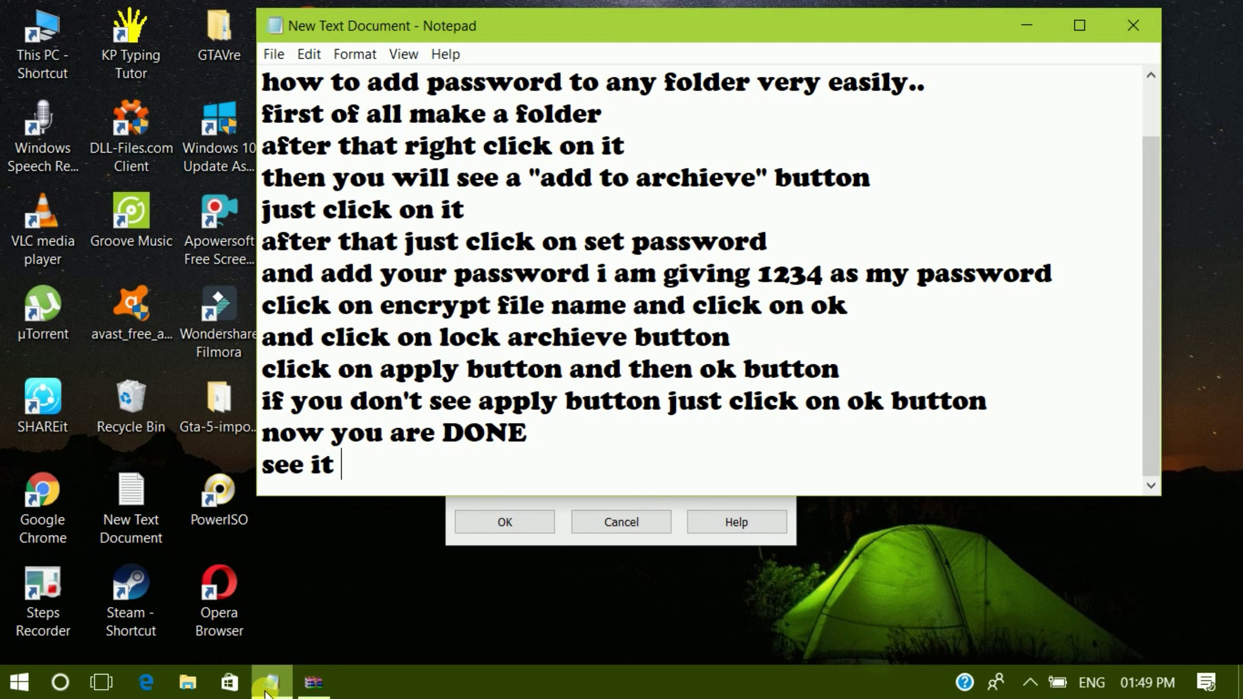
type("is dema")
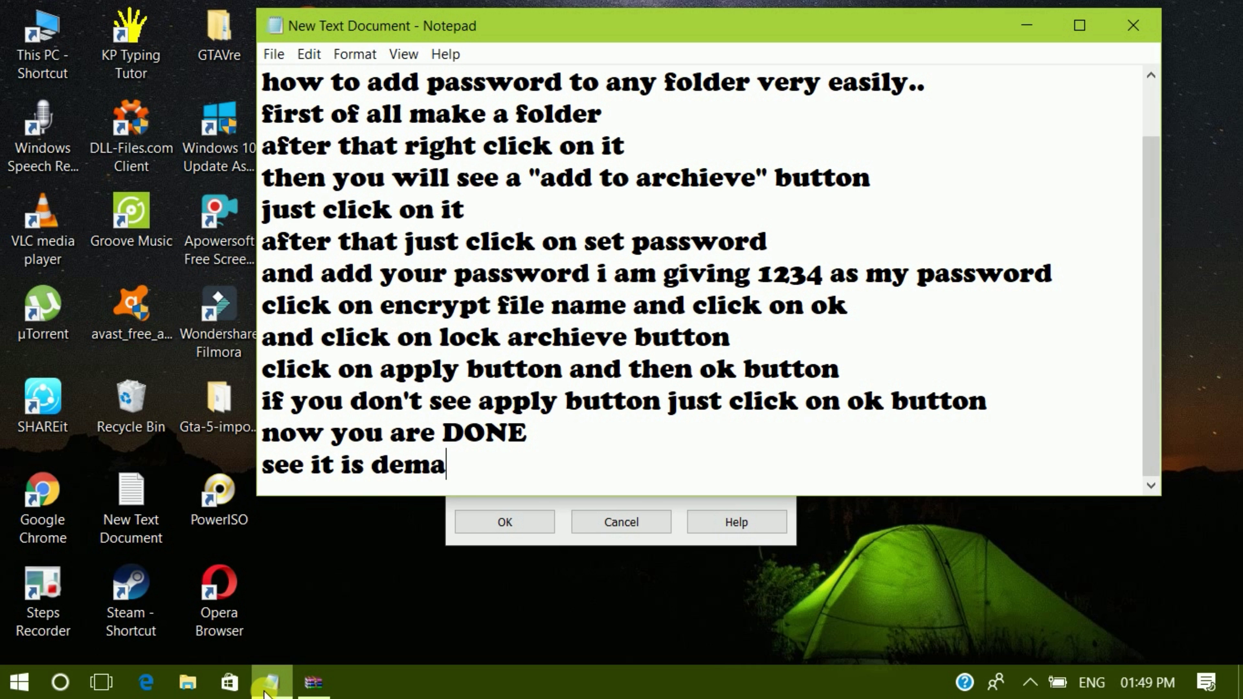
type("ndinf=g")
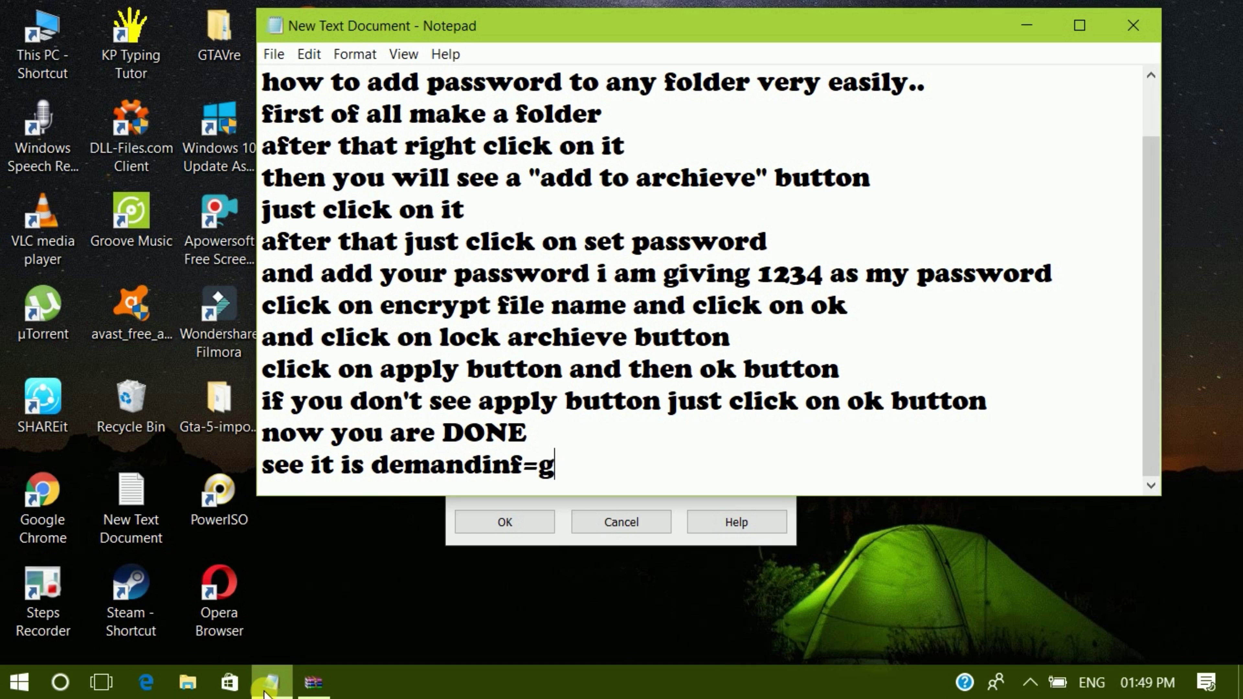
key("BackSpace")
key("BackSpace")
key("BackSpace")
type("g passwor")
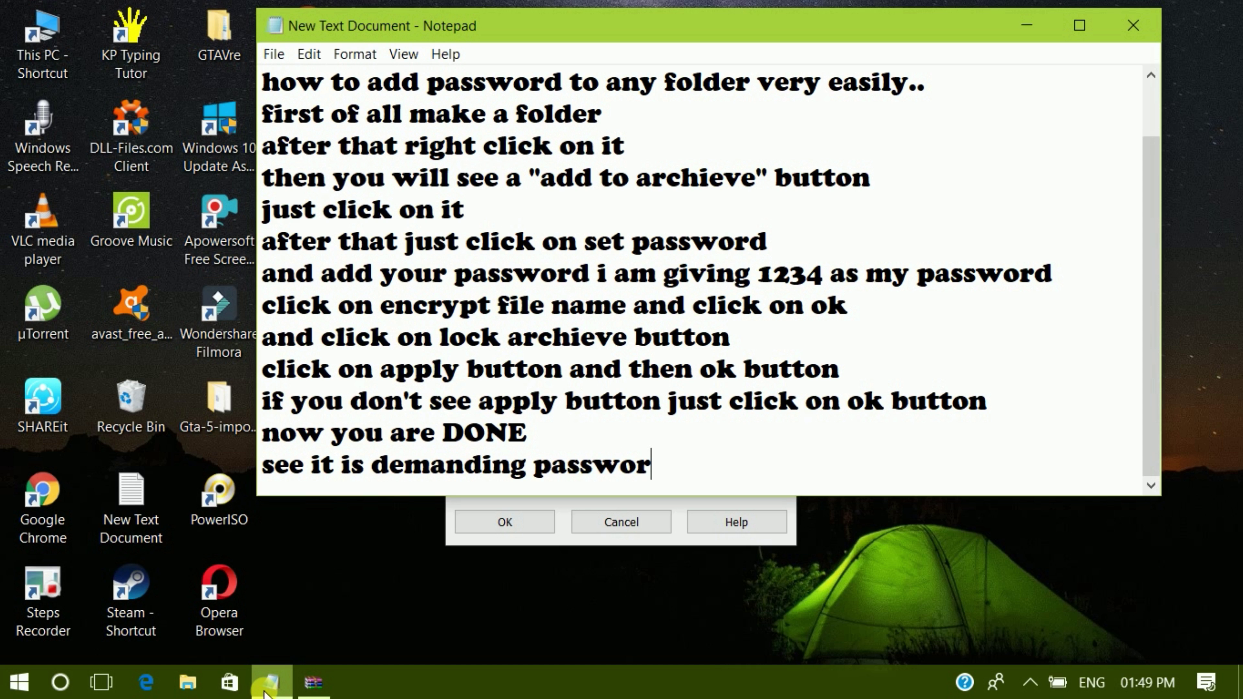
type("d to go j")
key("BackSpace")
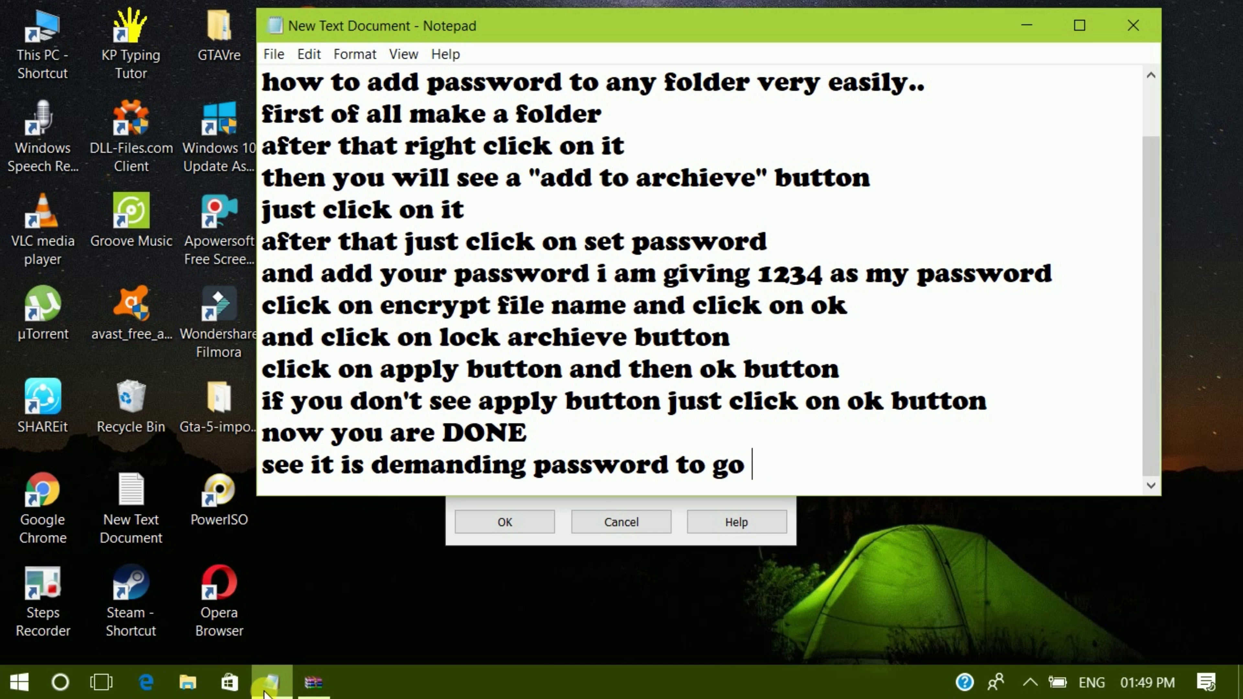
type("inside ")
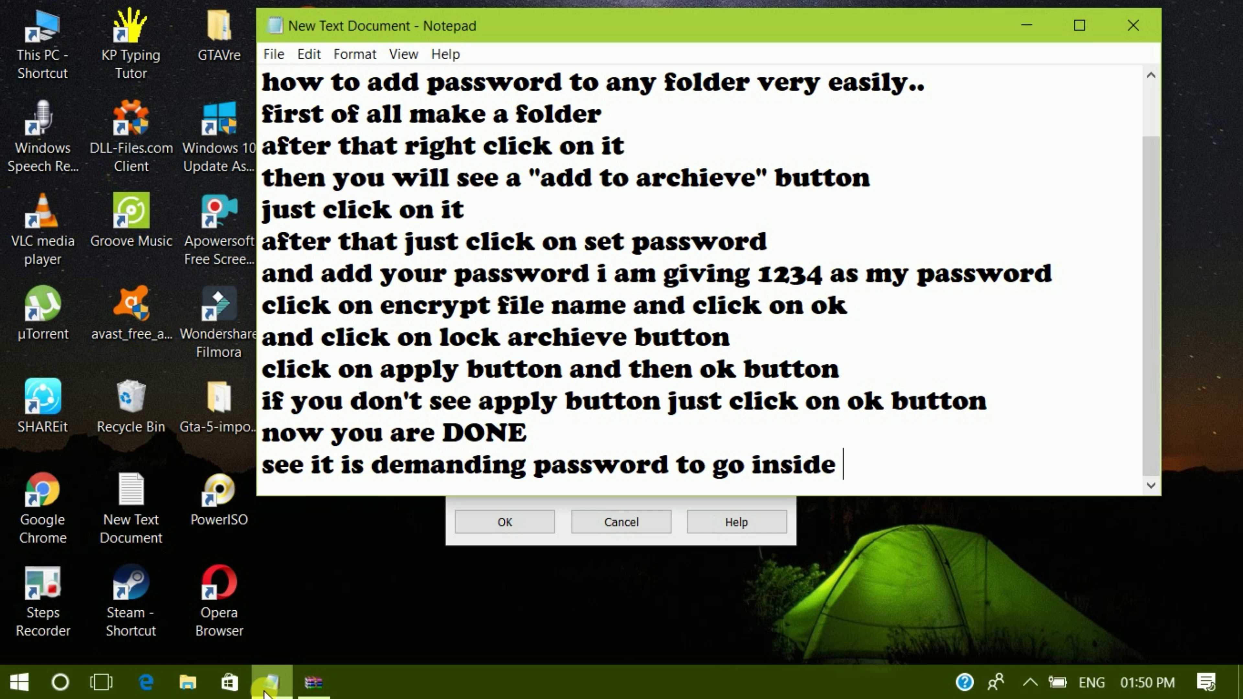
type("the fol")
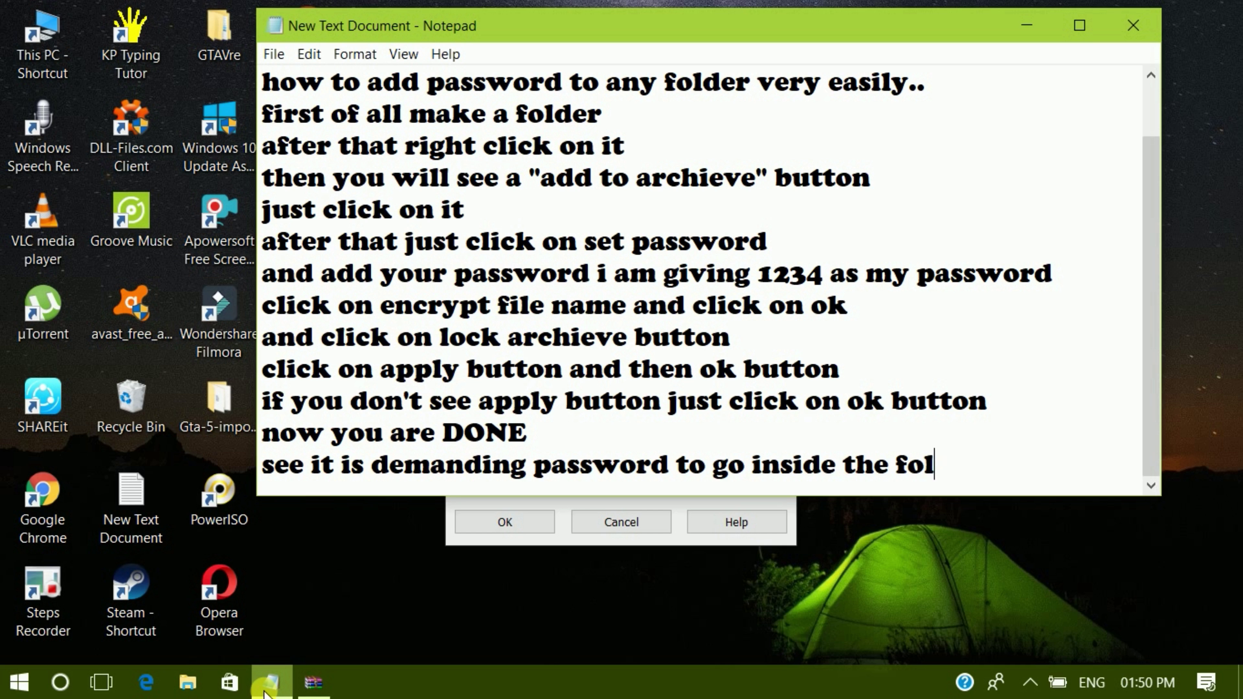
type("der")
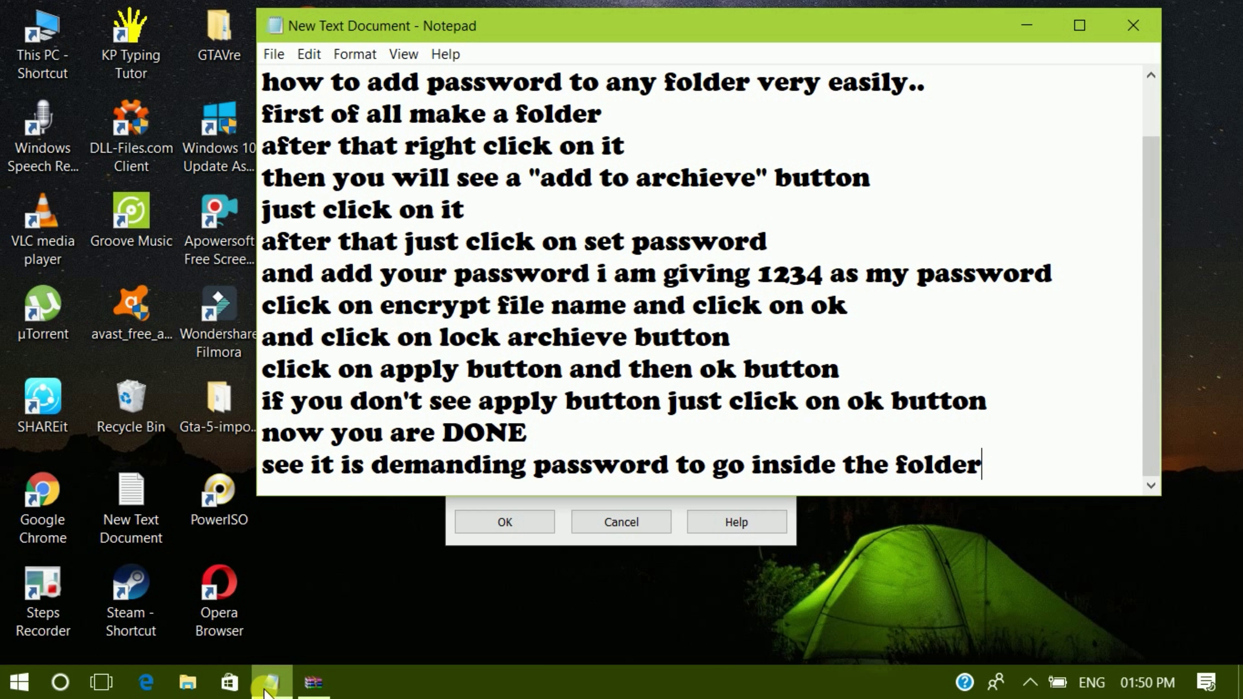
- Unlock New folder (2).rar with its password, open the inner folder, then close WinRAR
left_click(1023, 25)
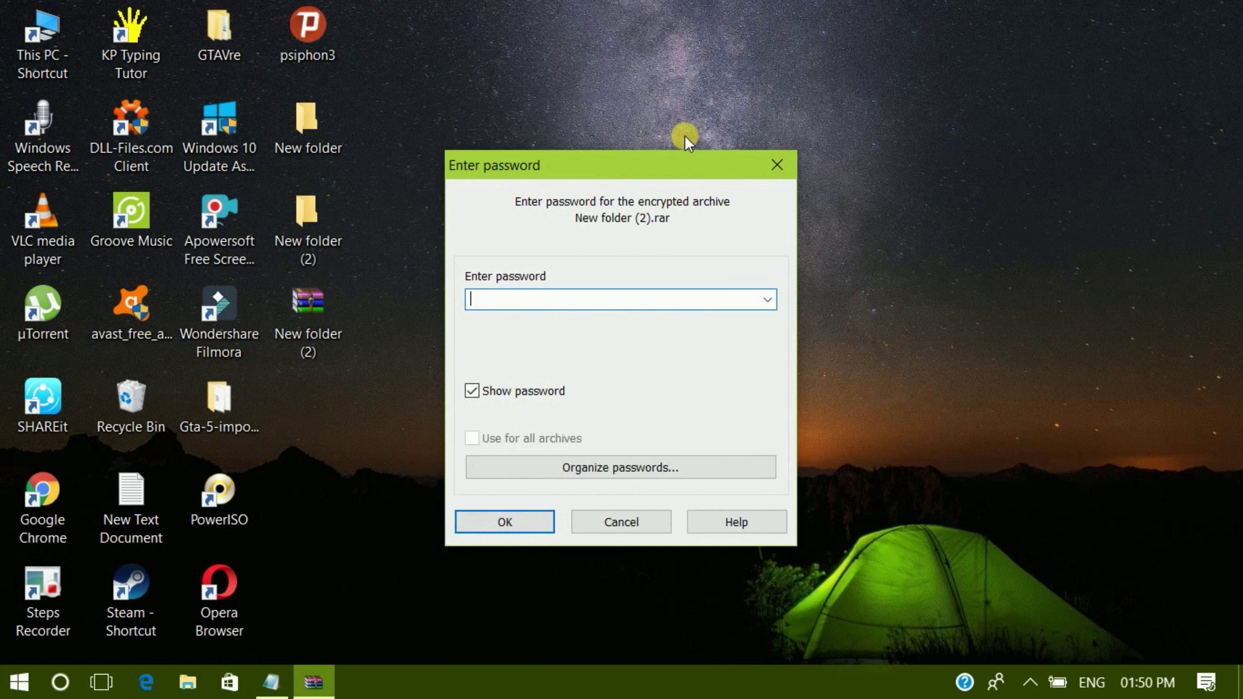
type("1234")
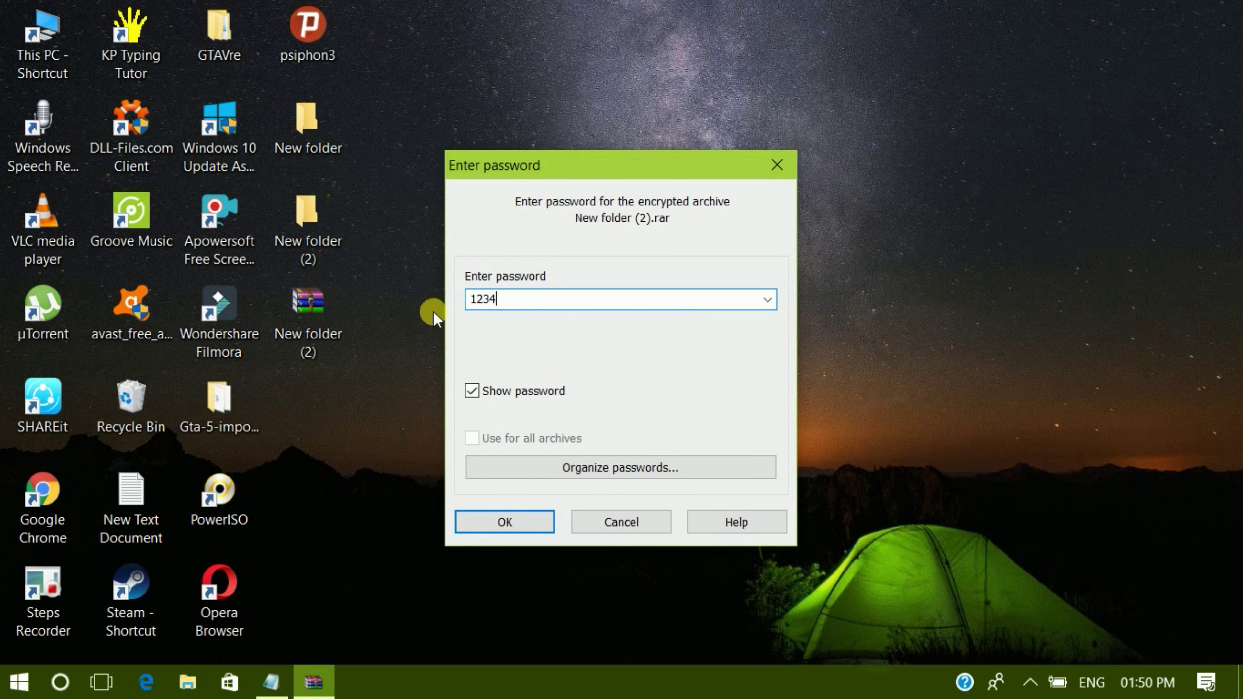
left_click(495, 520)
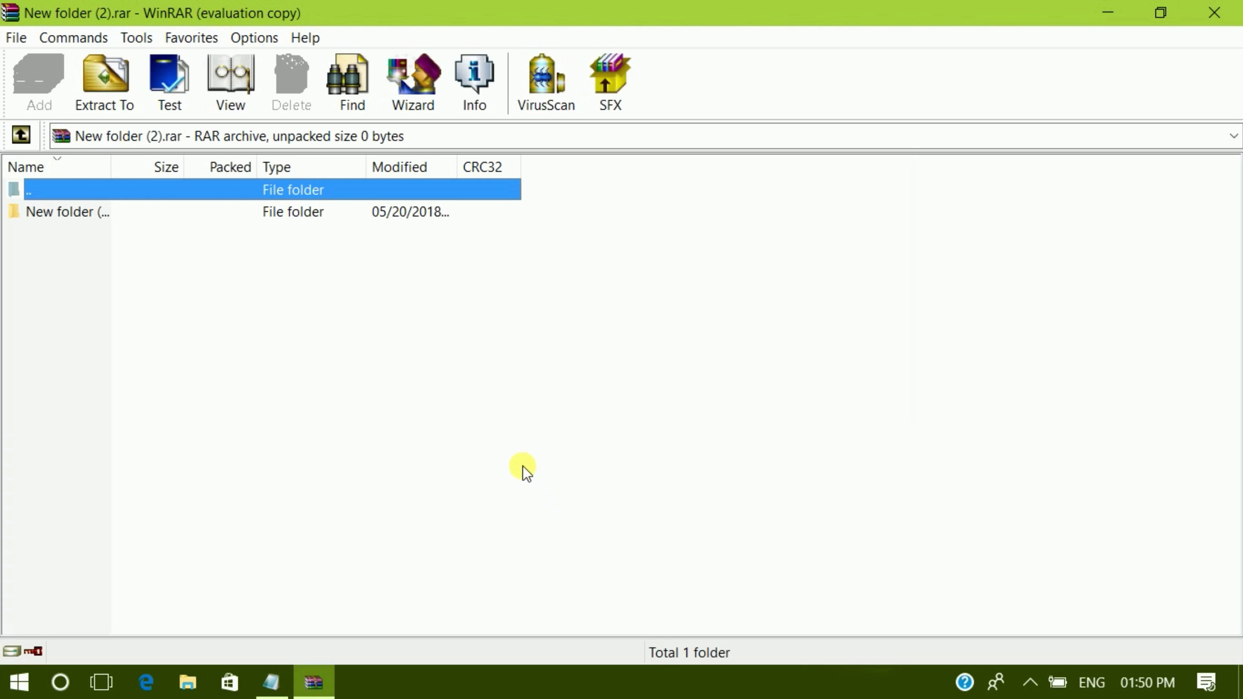
double_click(167, 213)
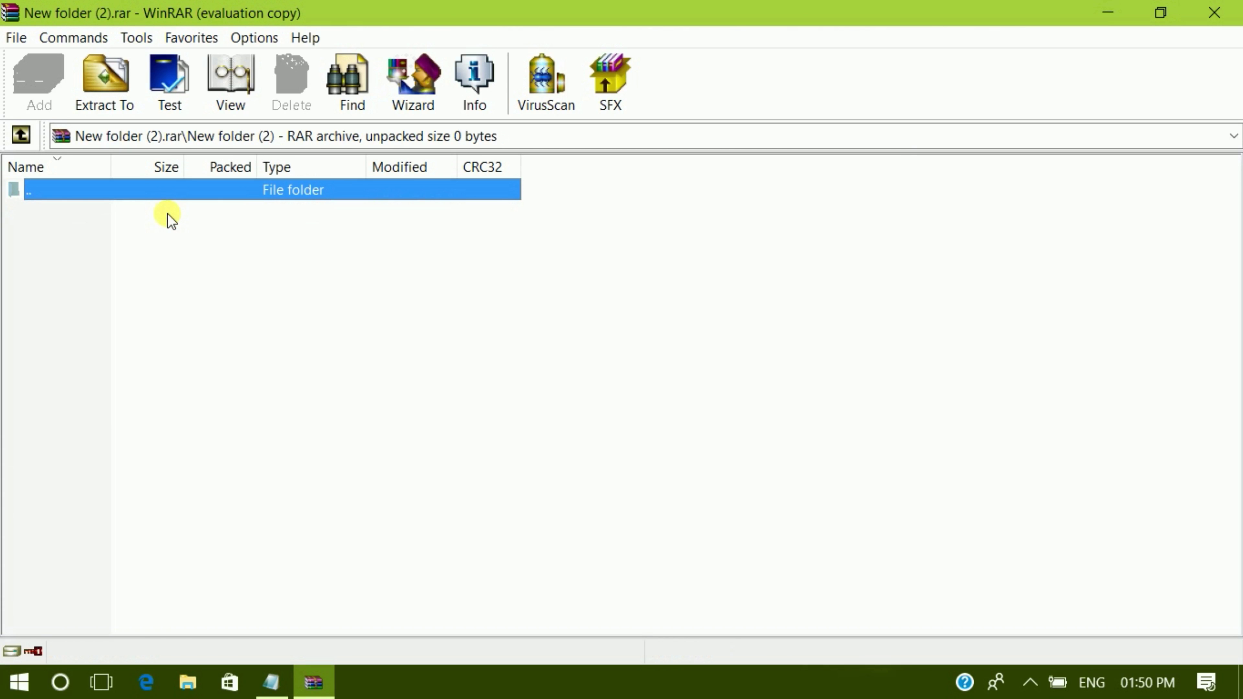
left_click(1214, 13)
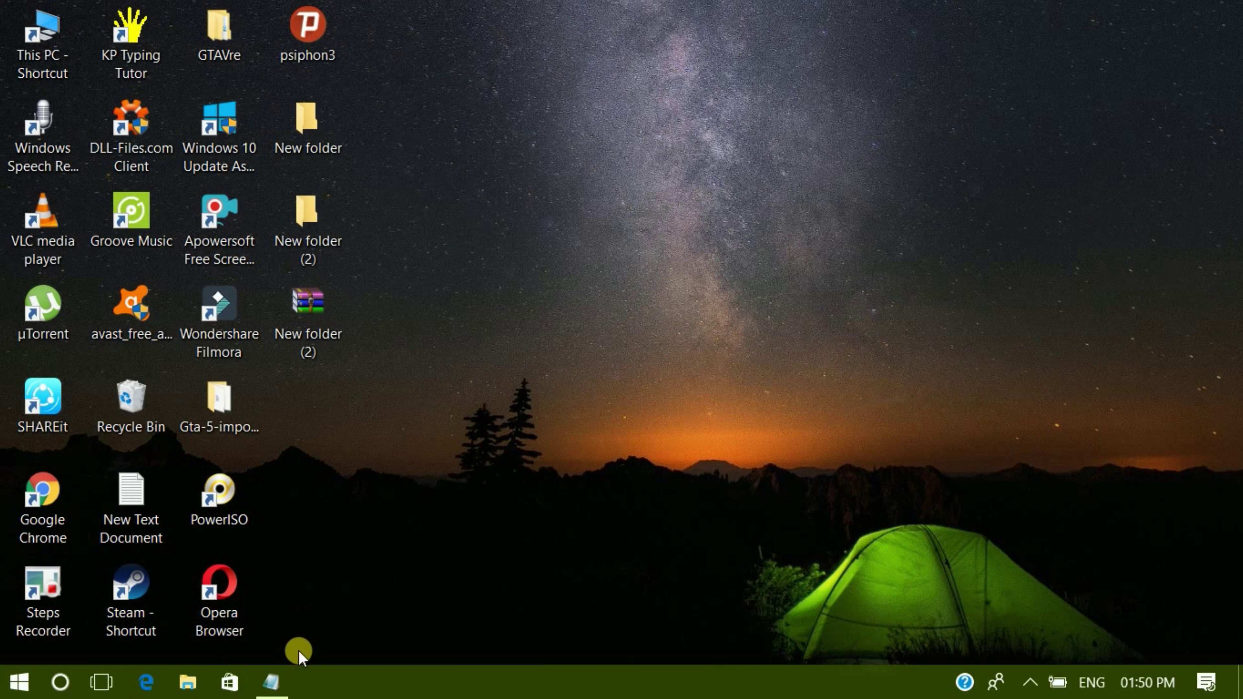
left_click(275, 681)
- Add the note line 'after it just delete the first folder you have made on which we set the password'
key("Return")
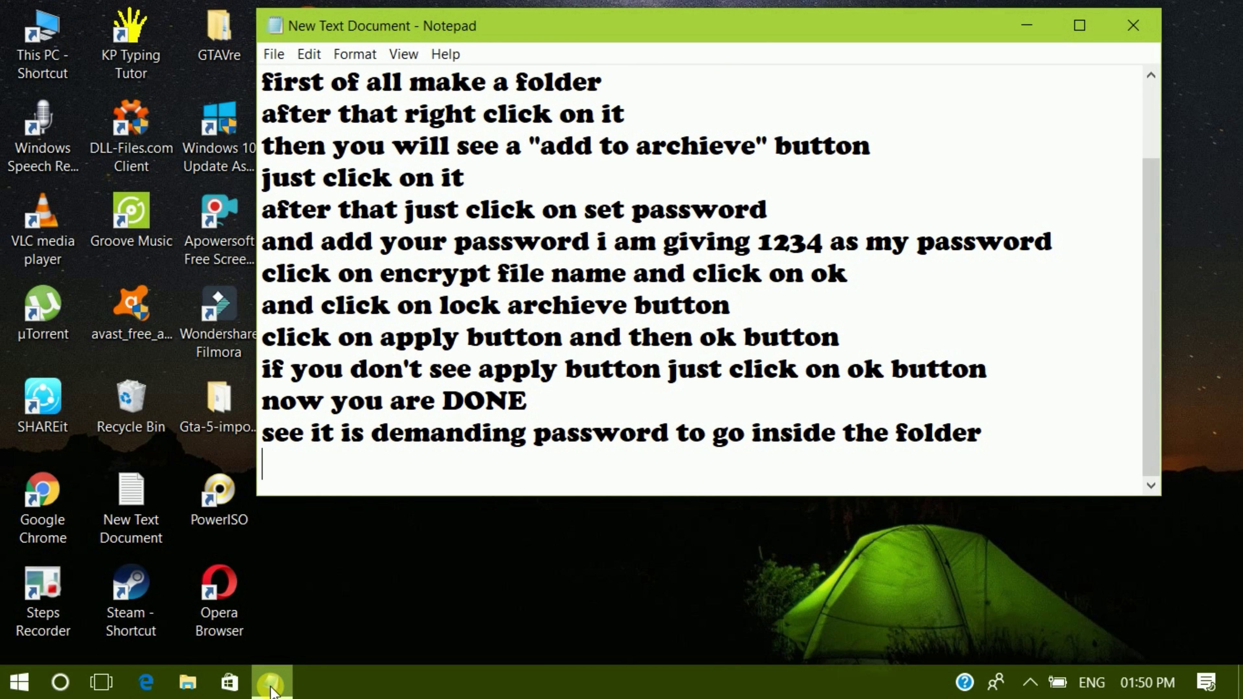
type("after")
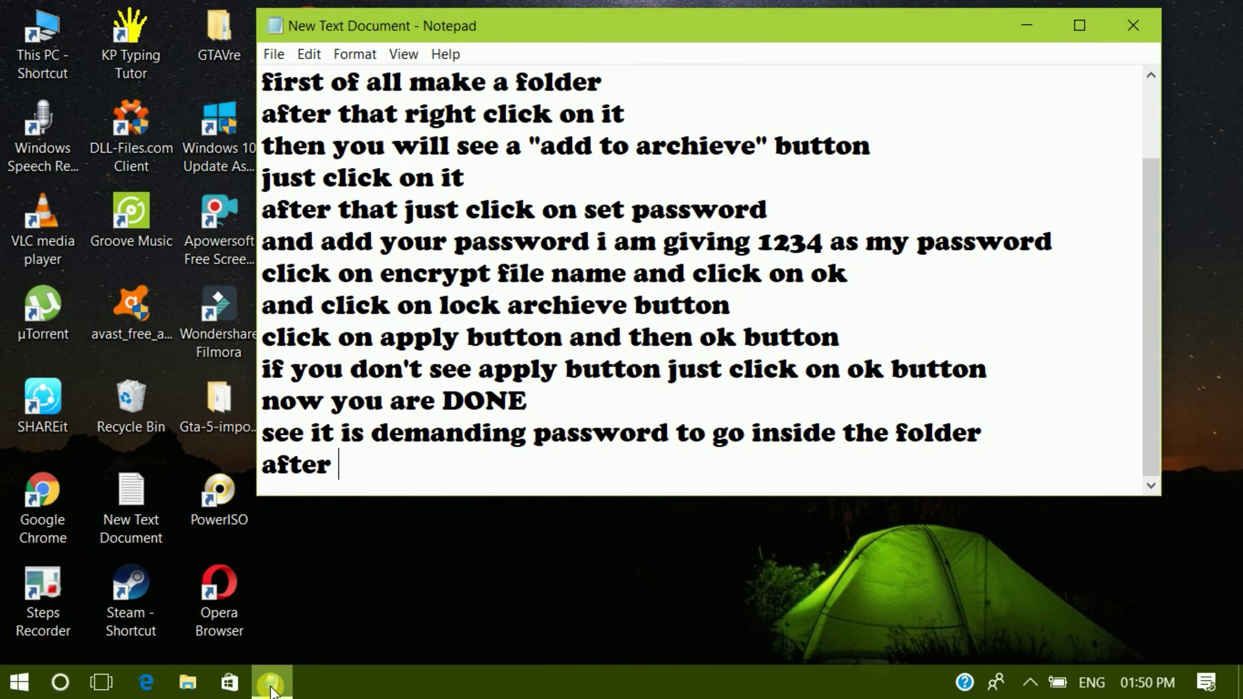
type(" it jus")
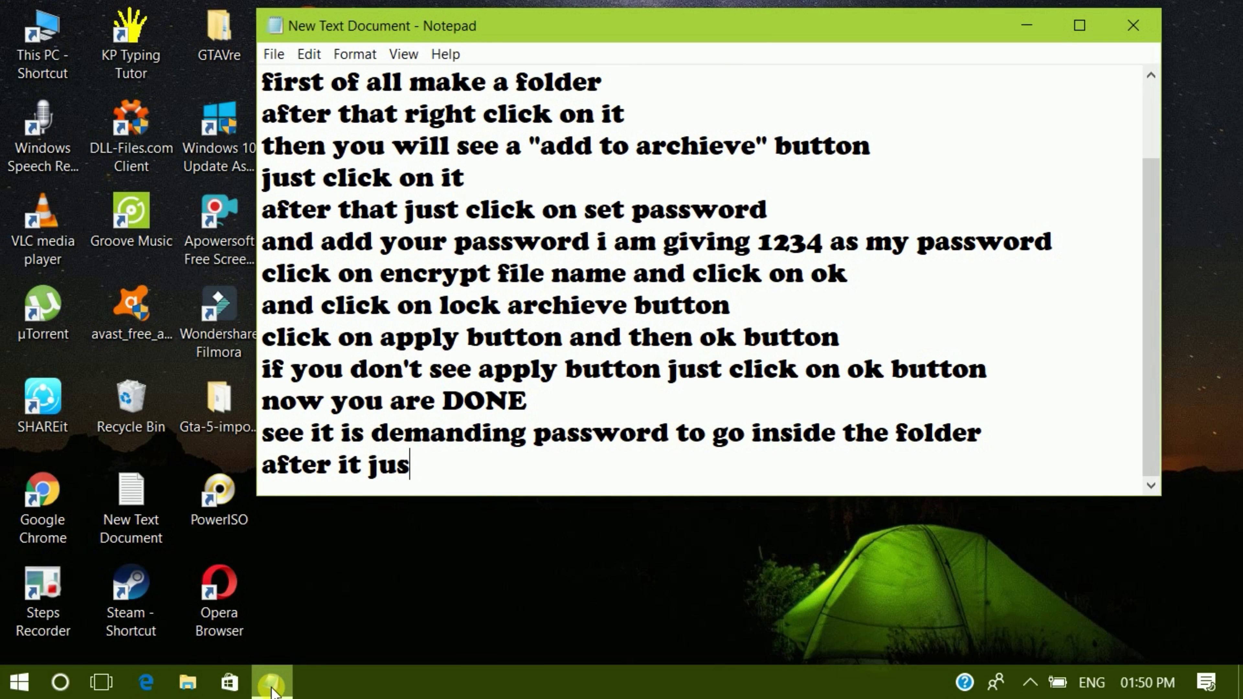
type("t dele")
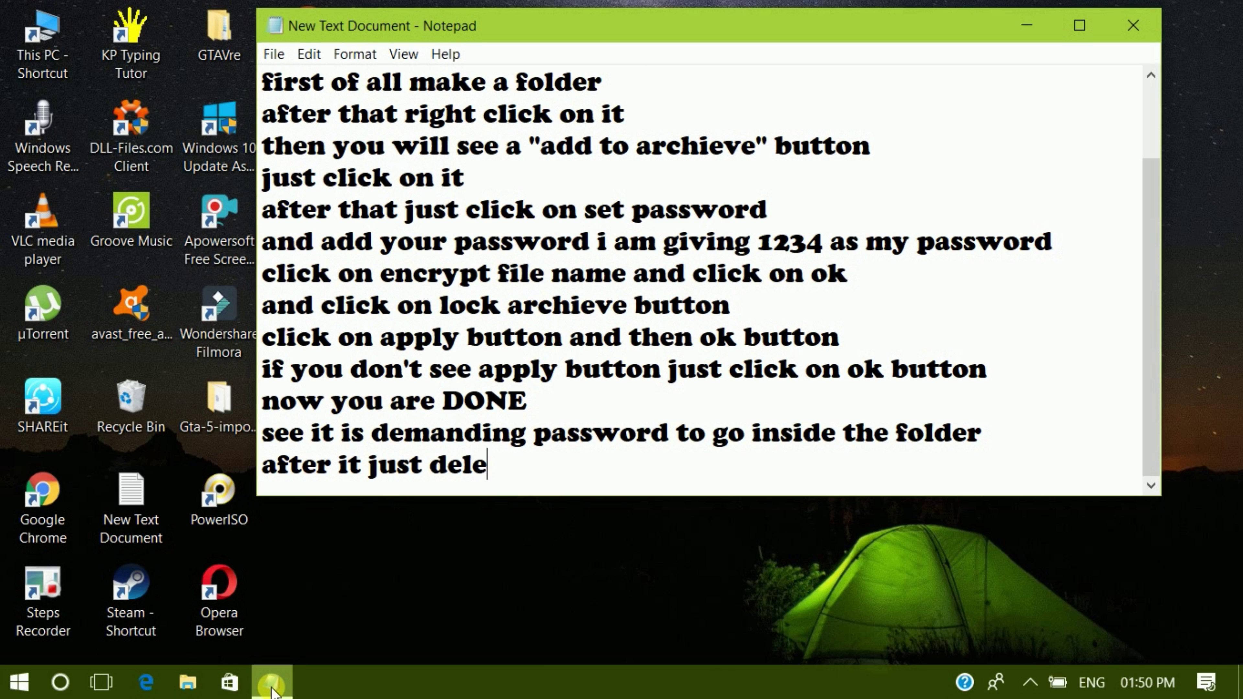
type("te the ")
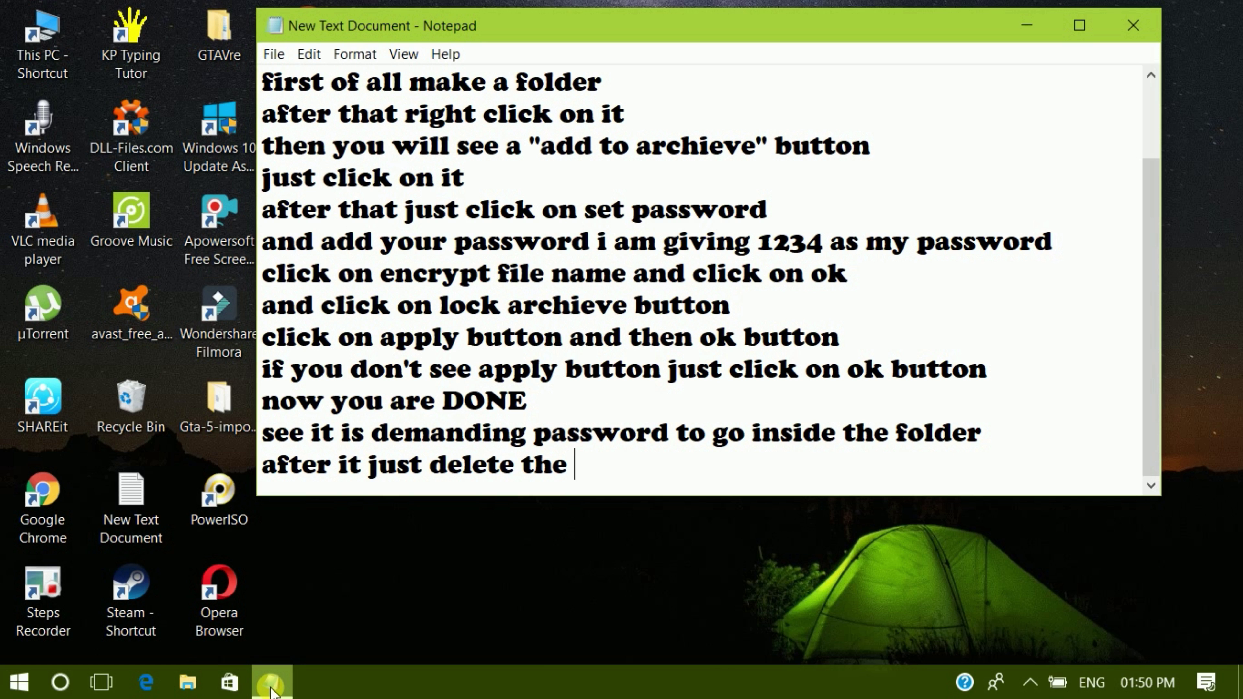
type("firs t")
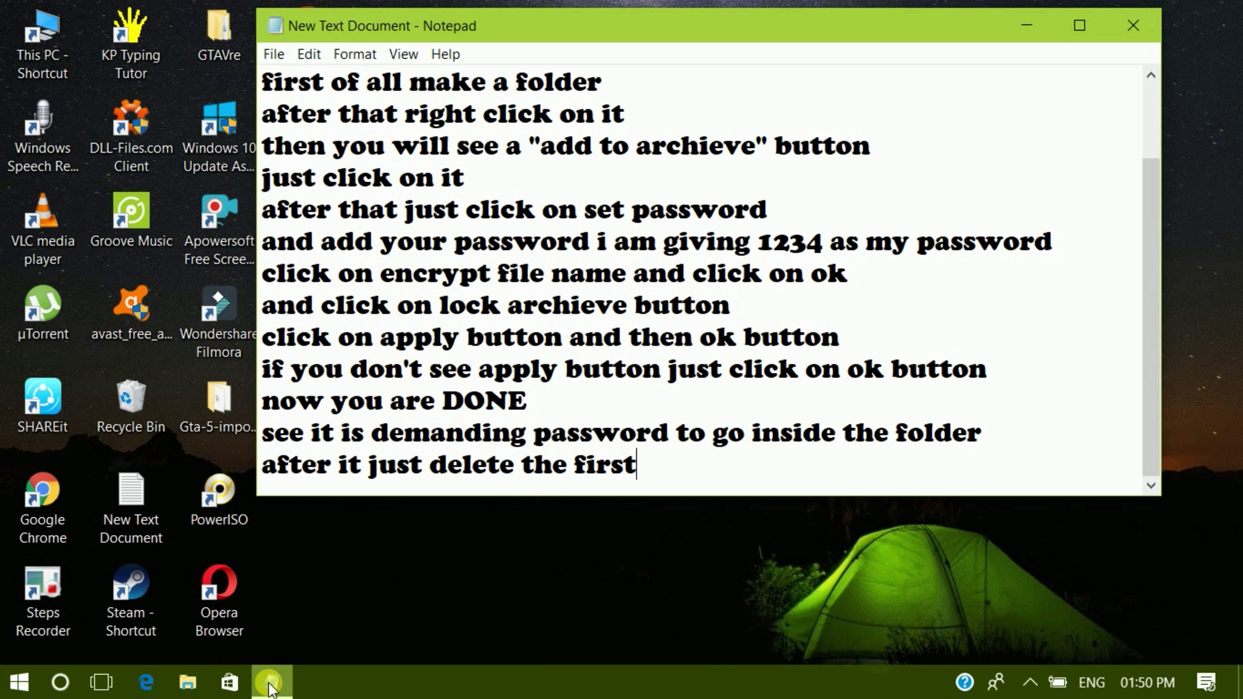
type(" fold")
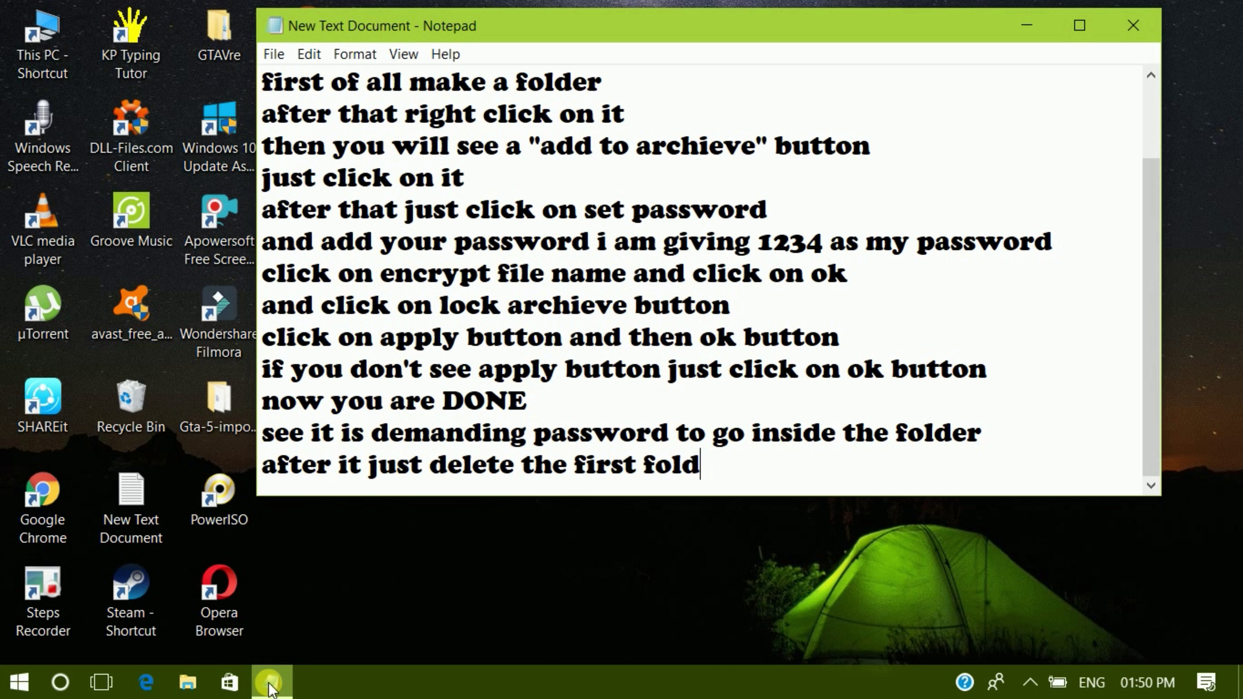
type("er you have ")
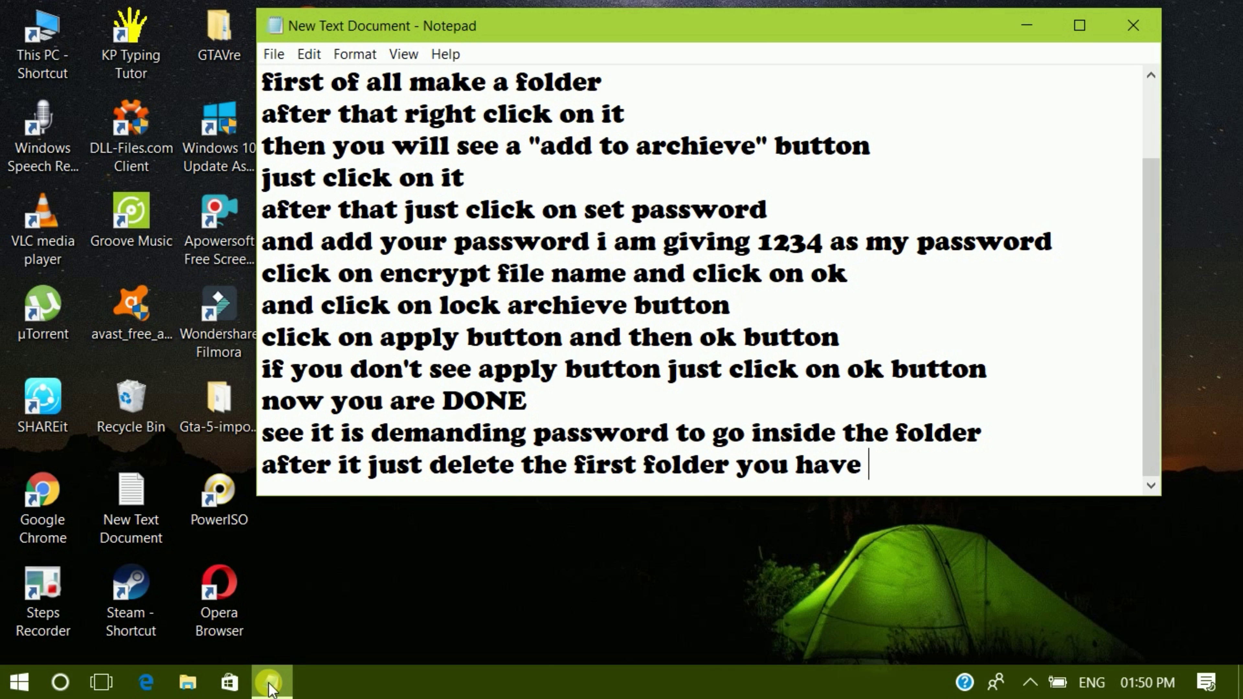
type("made")
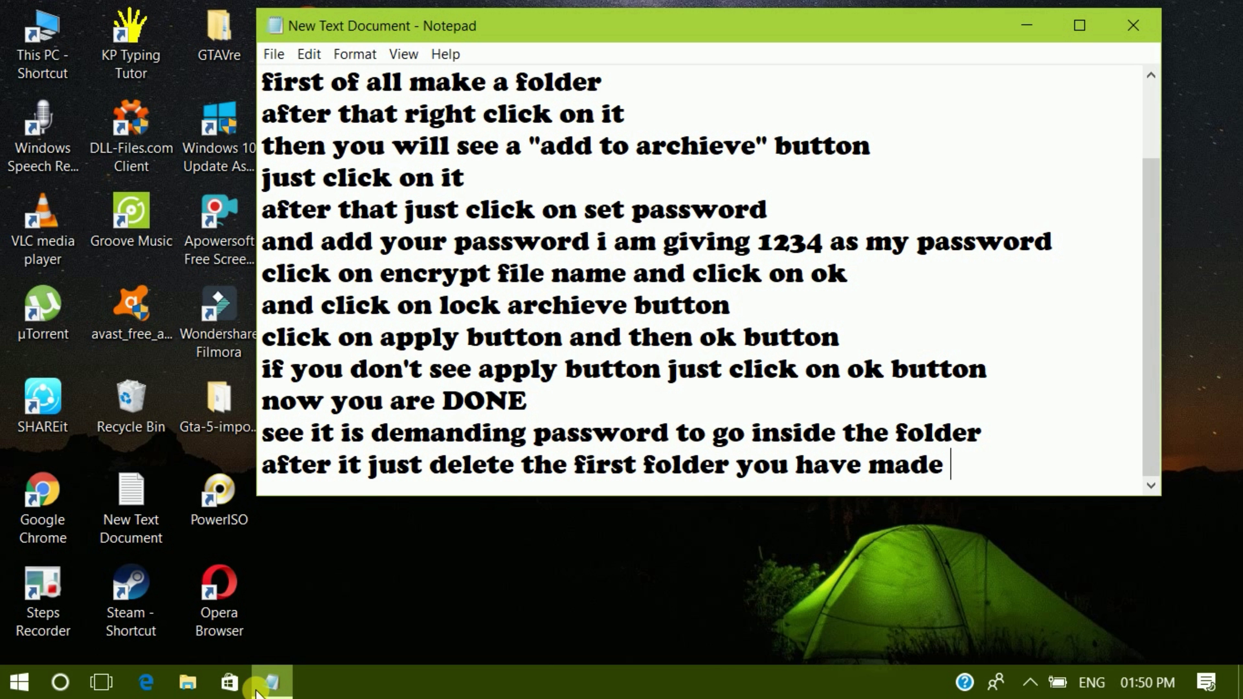
type(" fo r")
key("BackSpace")
key("BackSpace")
type("r")
key("BackSpace")
key("BackSpace")
key("BackSpace")
type("on which ")
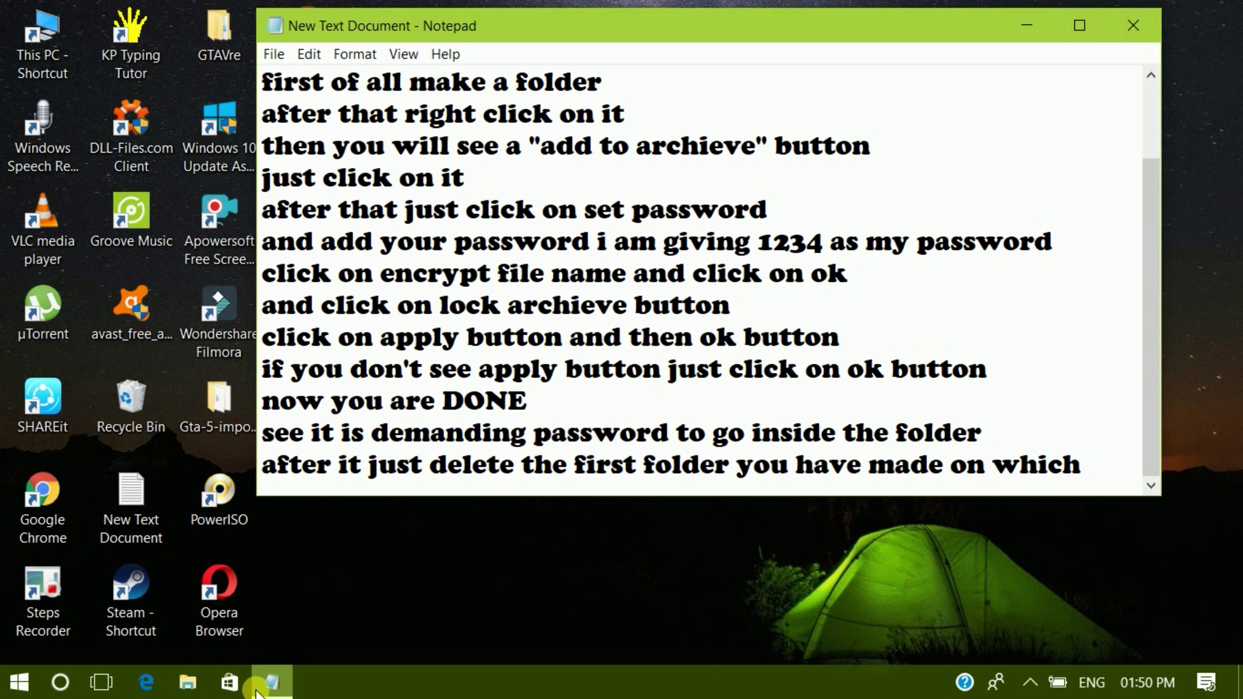
type("we")
key("Return")
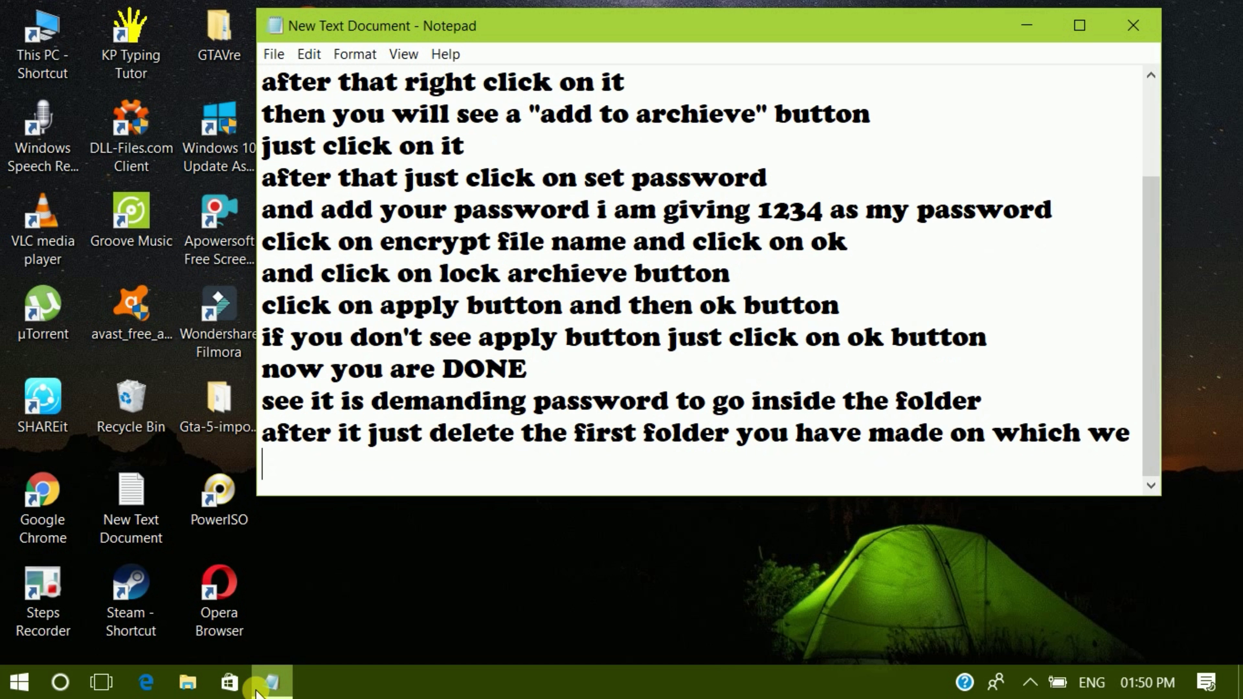
type("set the pas")
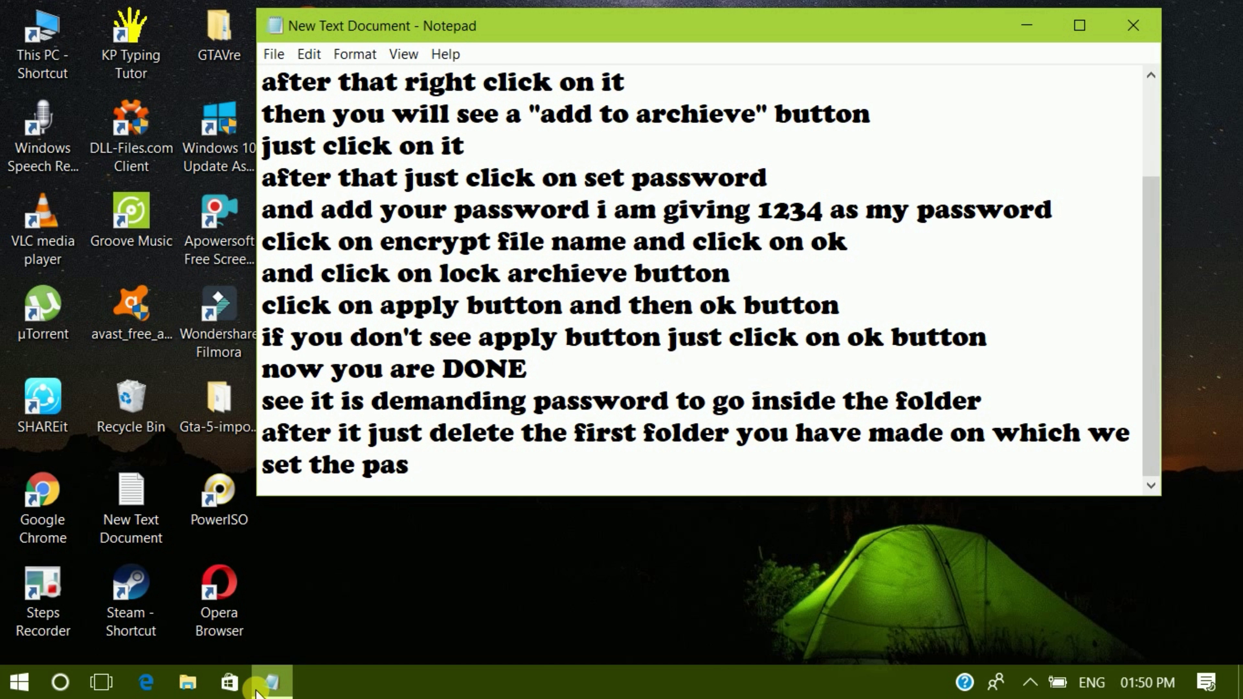
type("sword")
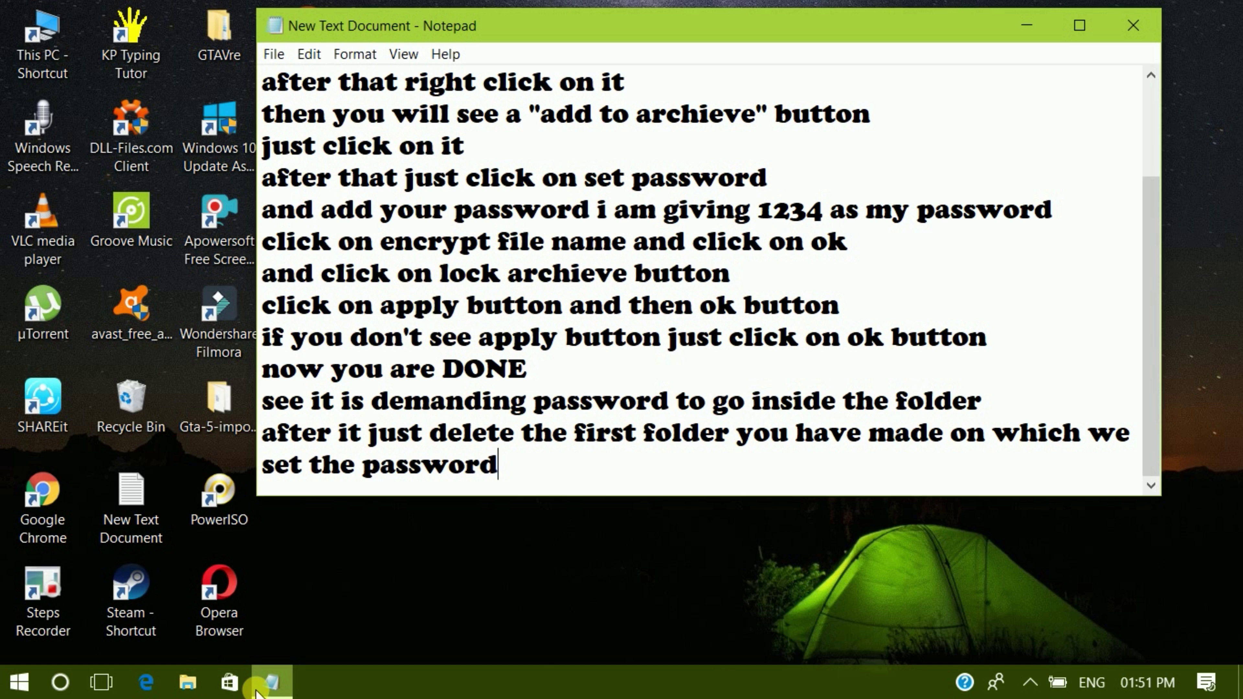
- Delete the original New folder (2) folder from the desktop and refresh the desktop
left_click(1028, 26)
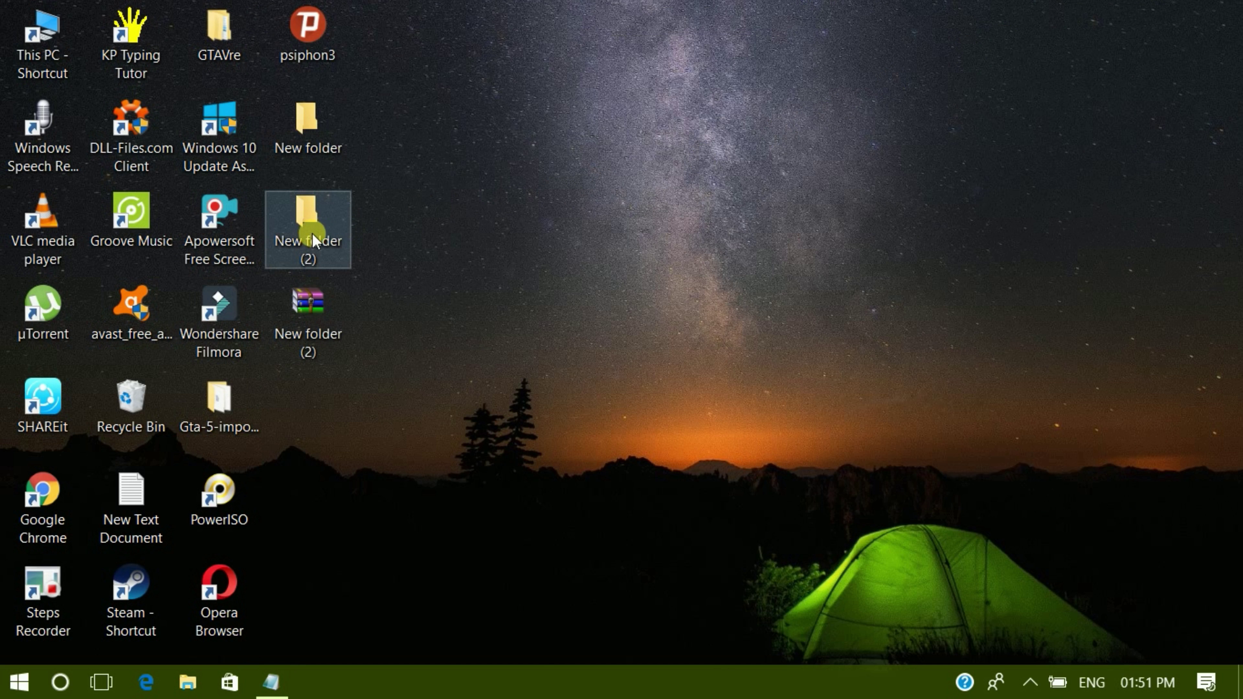
right_click(314, 227)
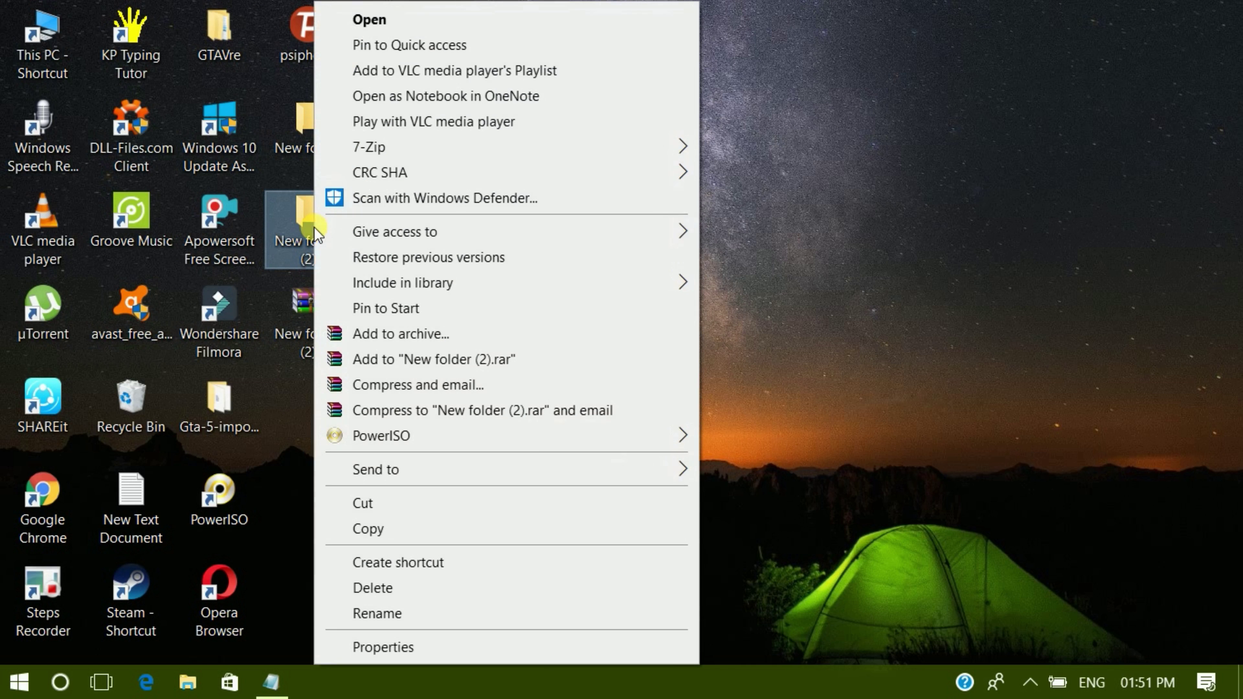
left_click(372, 587)
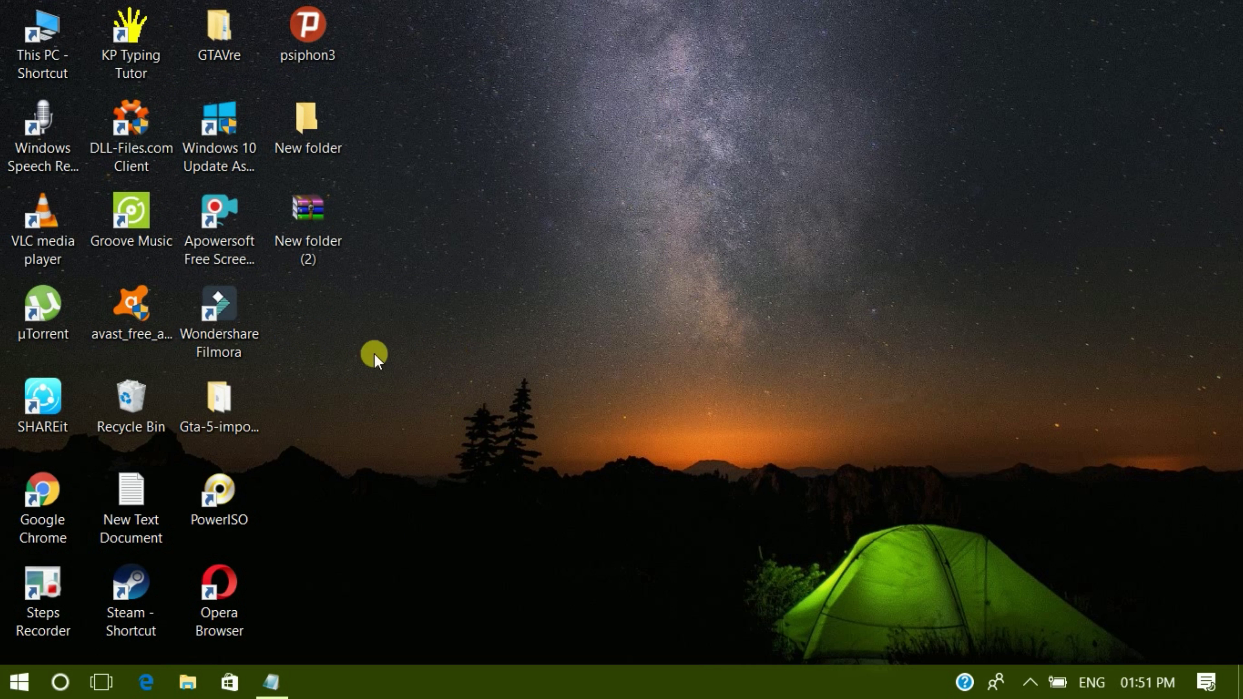
right_click(569, 245)
left_click(653, 317)
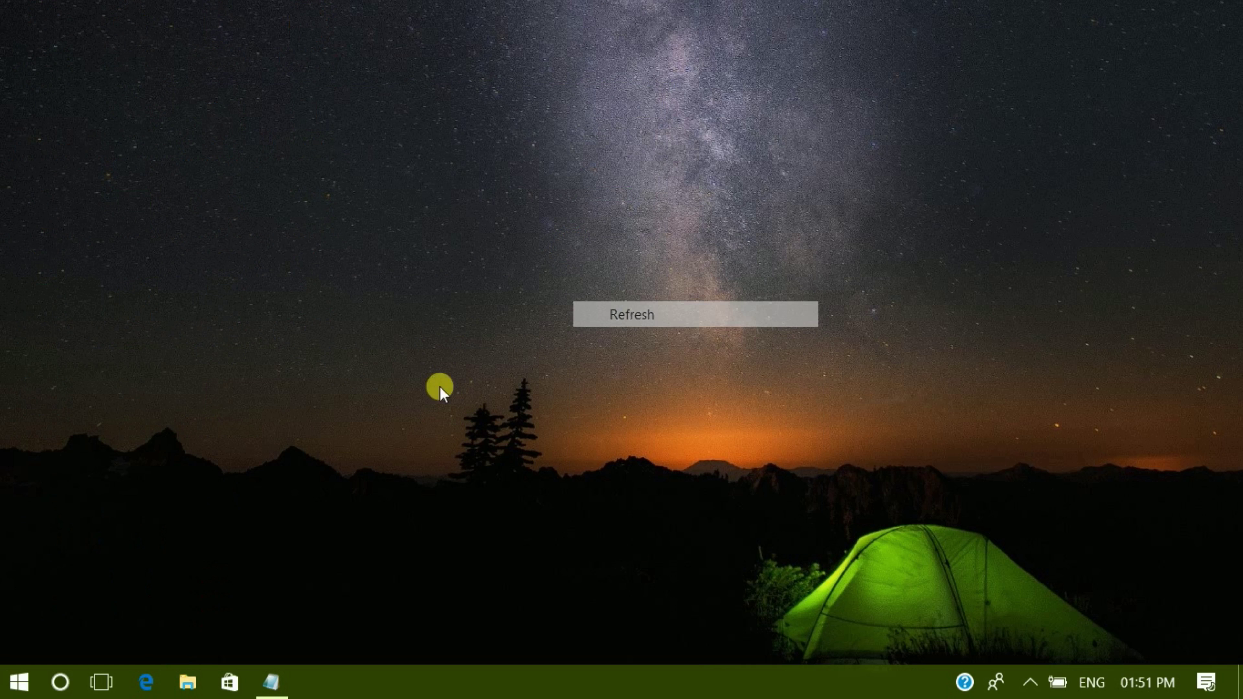
- Add the note lines 'now its all done' and 'Please SUBSCRIBE'
left_click(288, 682)
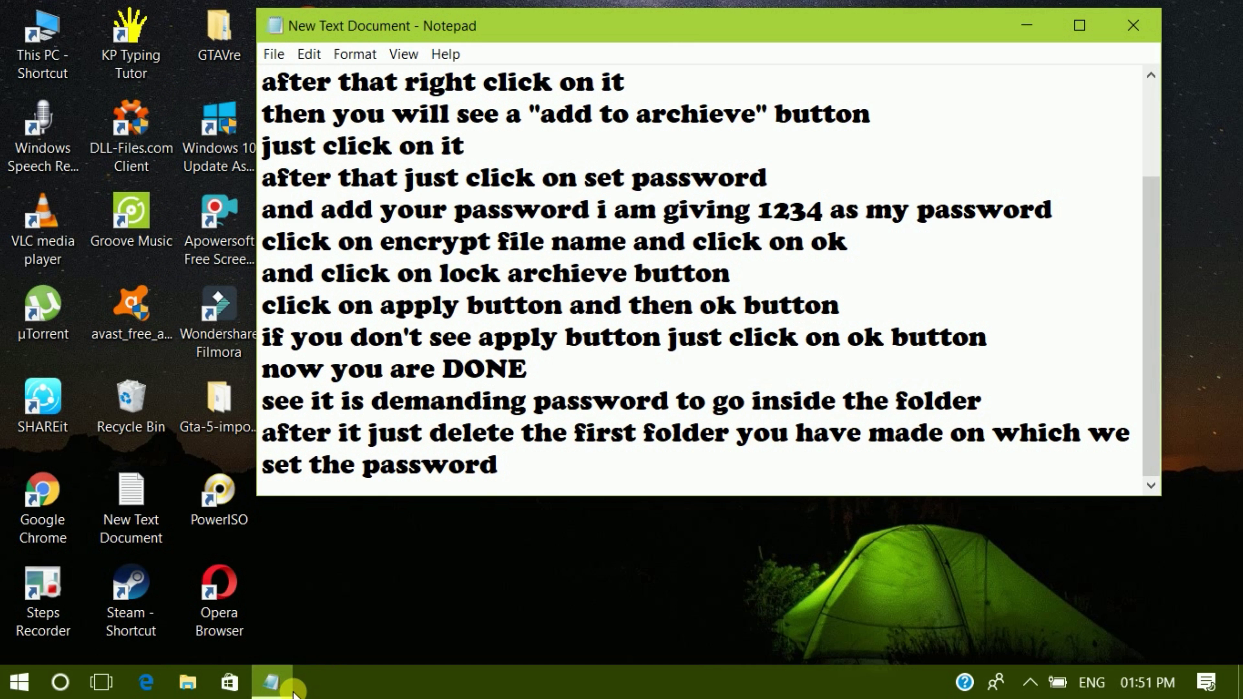
key("Return")
type("now ")
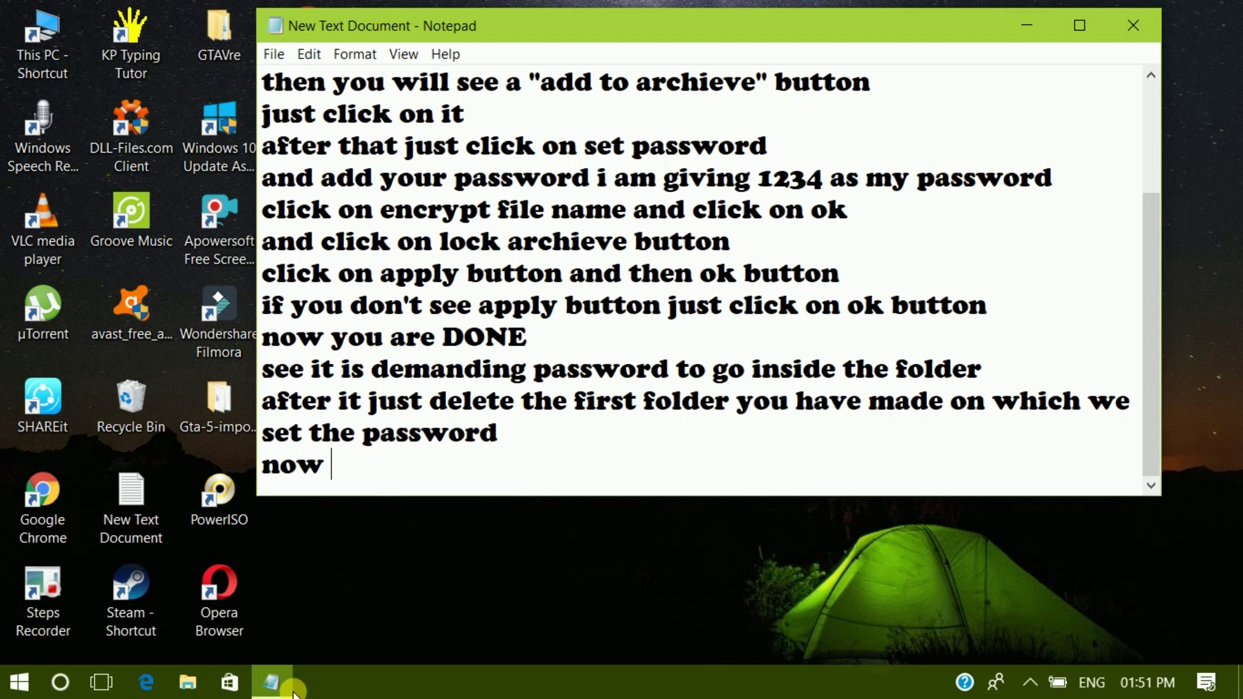
type("its all ")
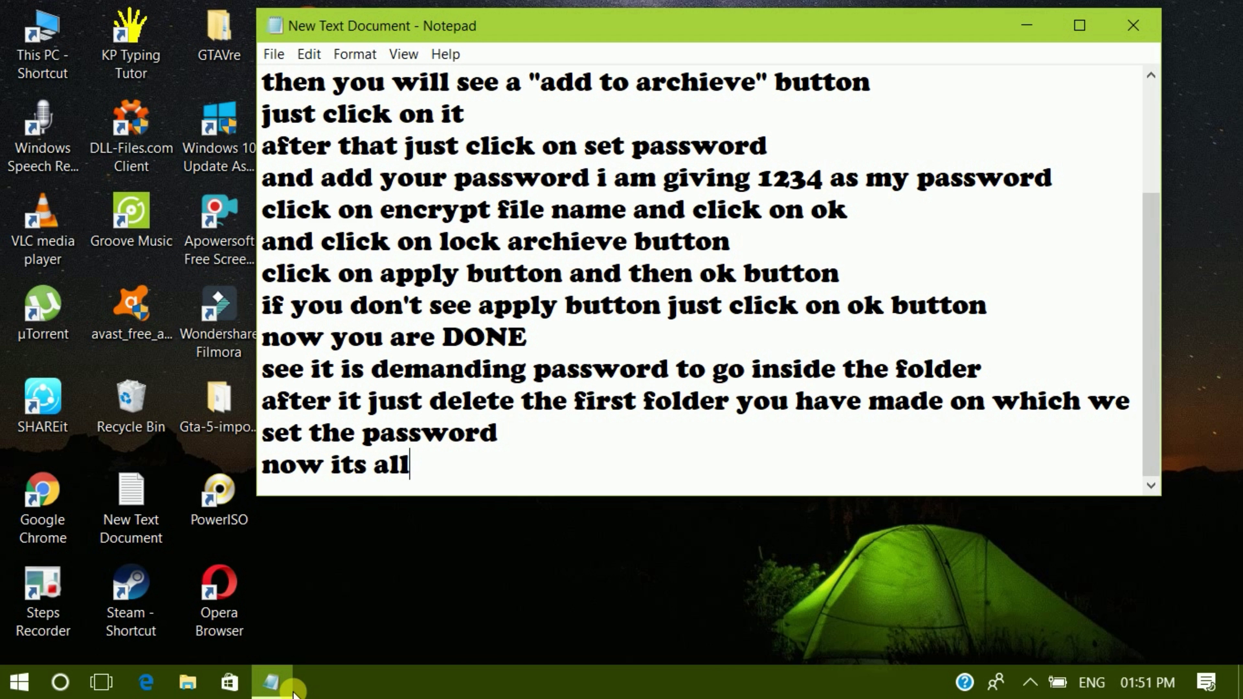
type("done")
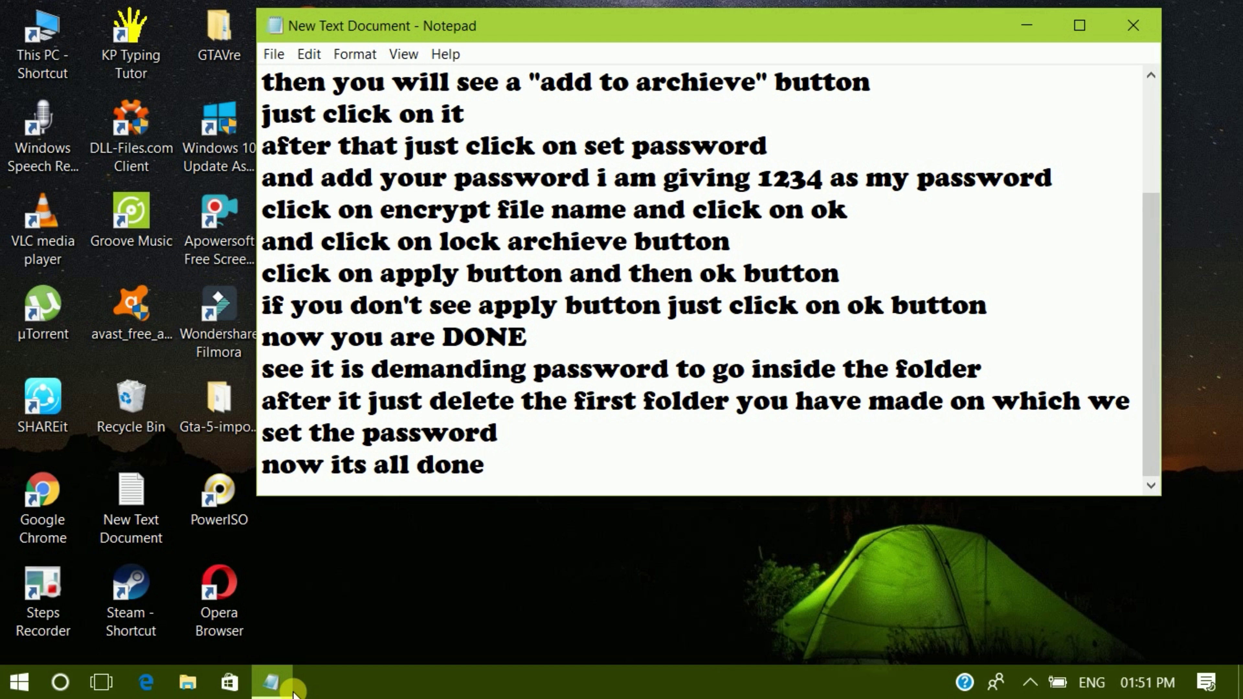
key("Return")
type("PL")
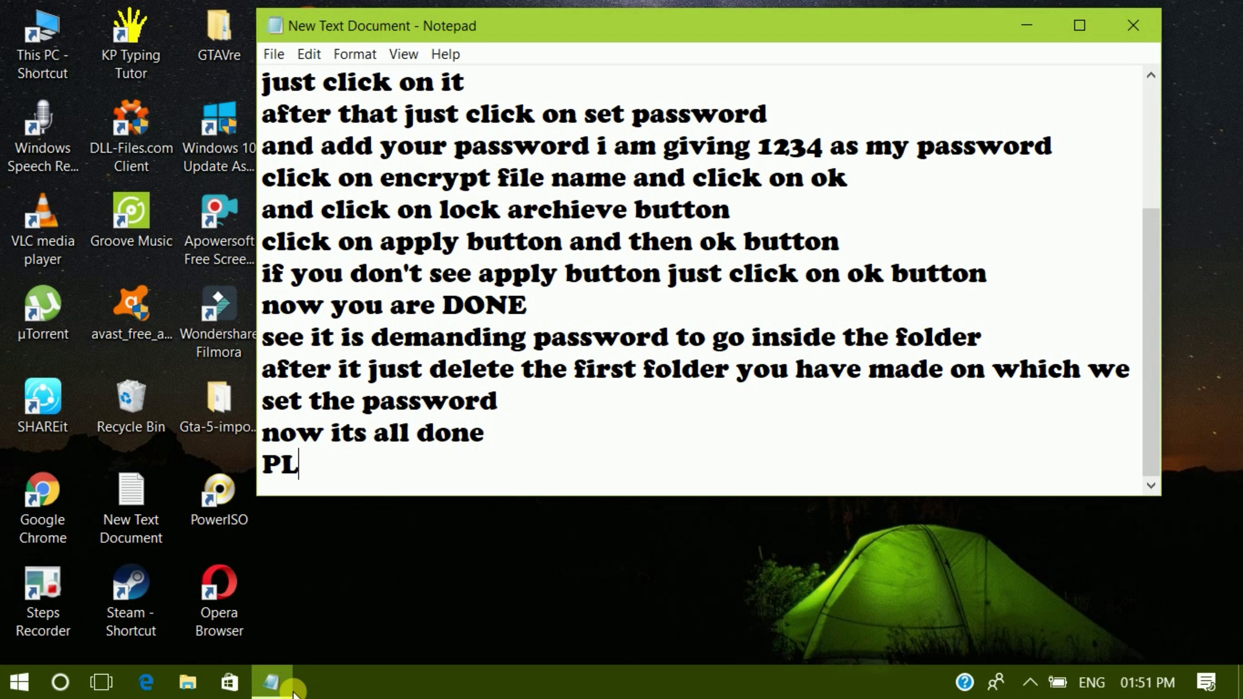
key("BackSpace")
type("lease S")
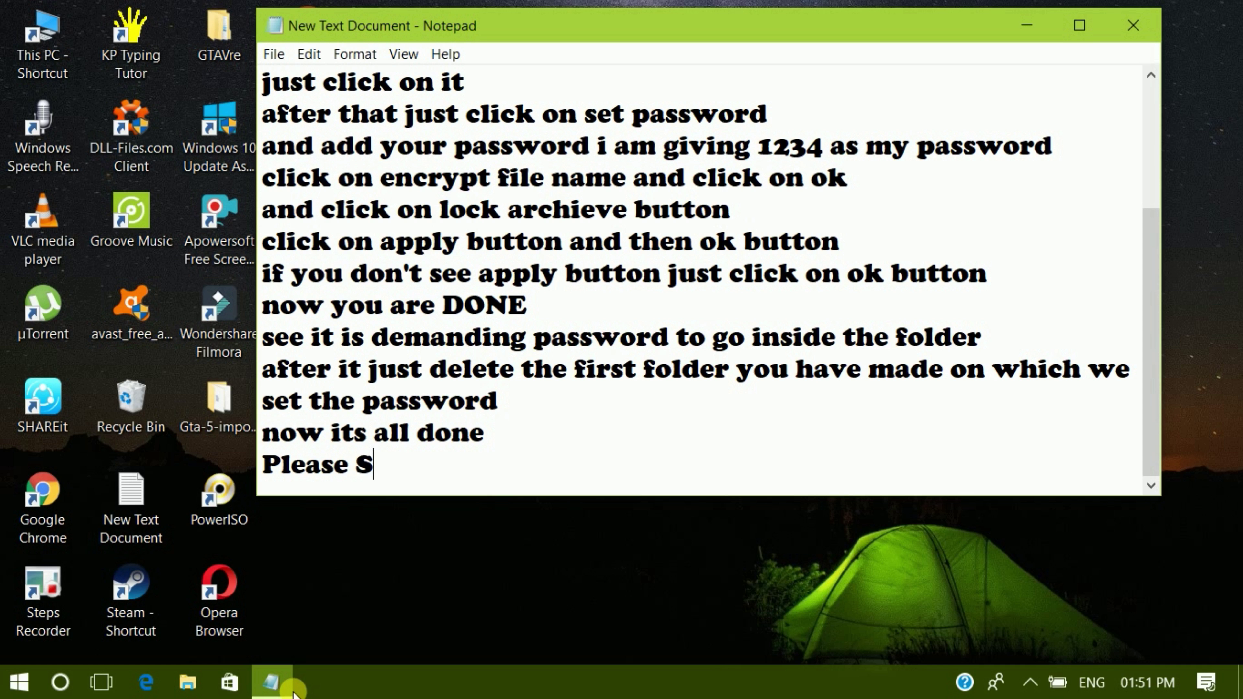
type("UBSCRIBE")
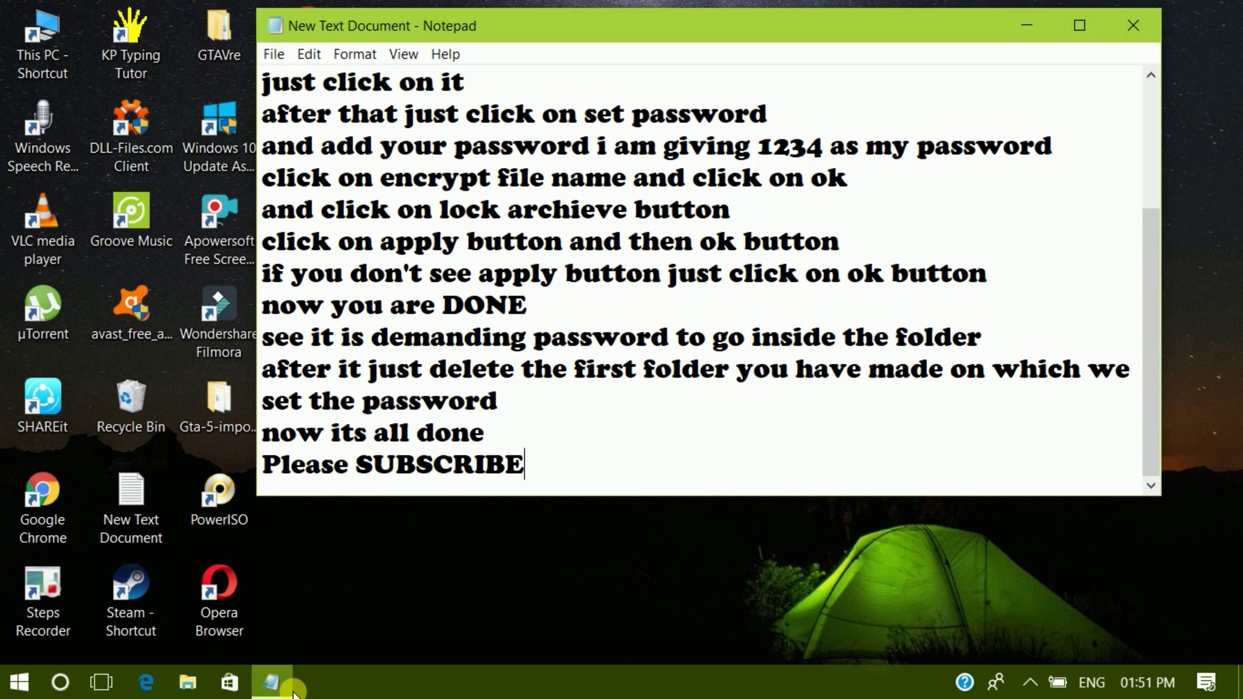
- Add the line 'AND LIKE,SHARE & TAG' below 'Please SUBSCRIBE'
key("Return")
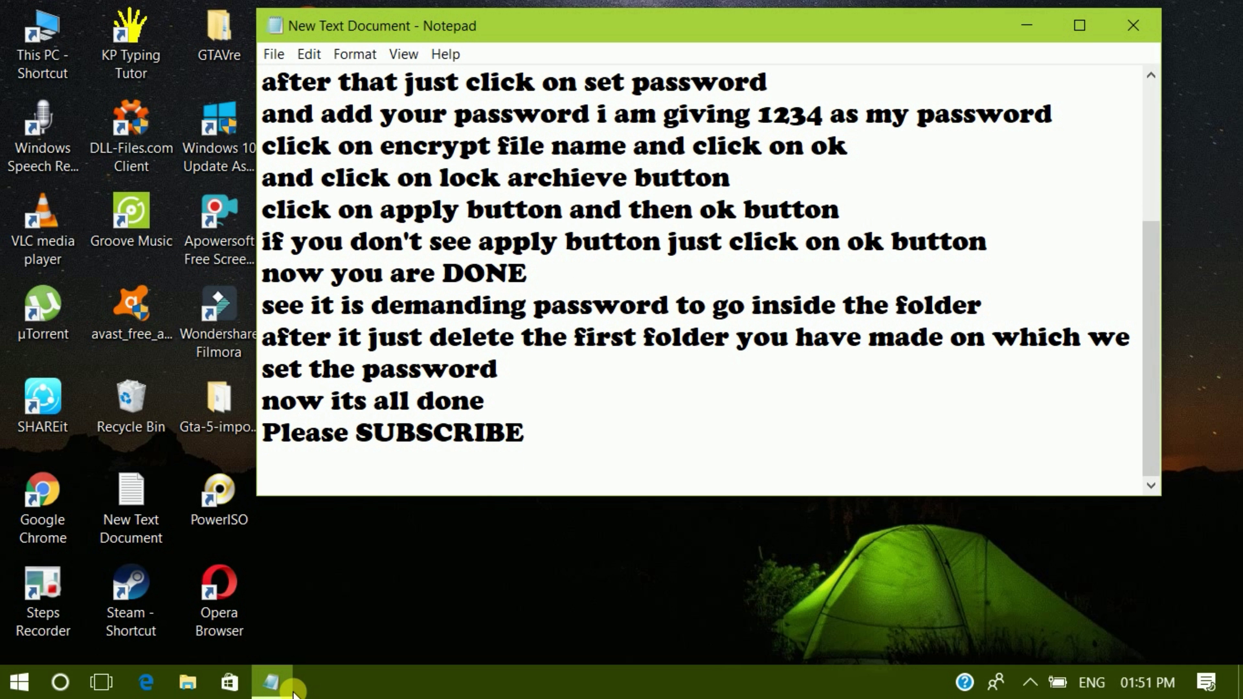
type("AND LIK")
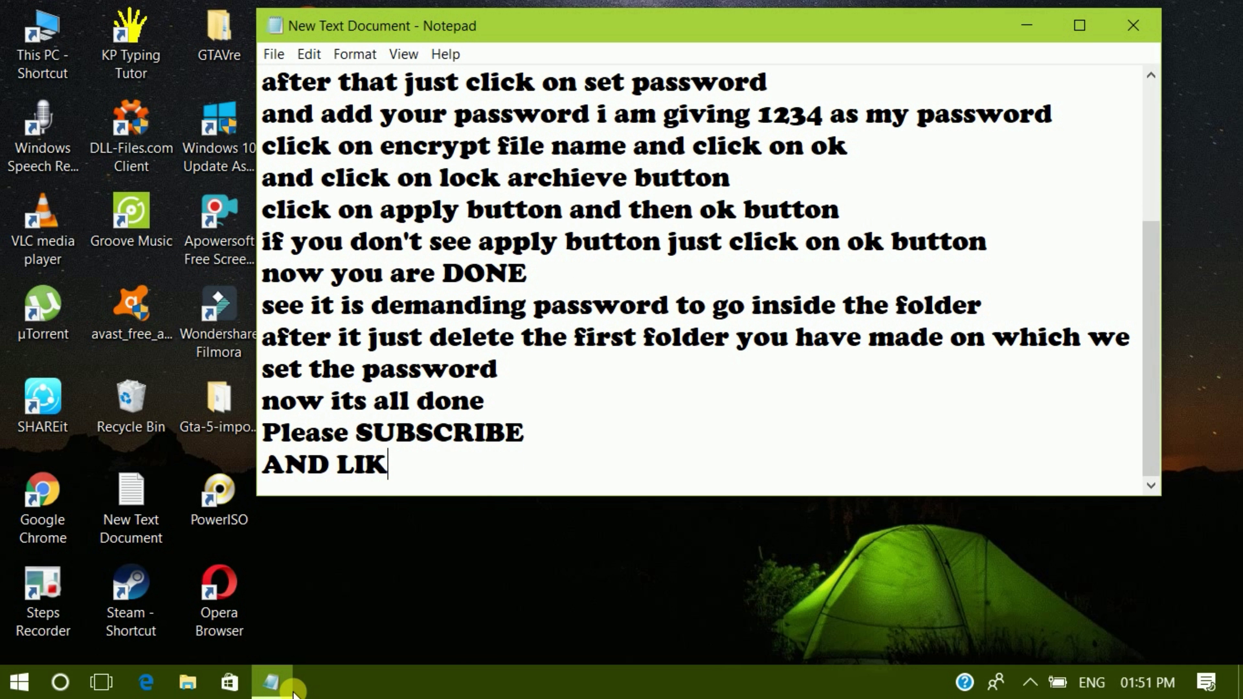
type("E A")
key("BackSpace")
type(",SHARE")
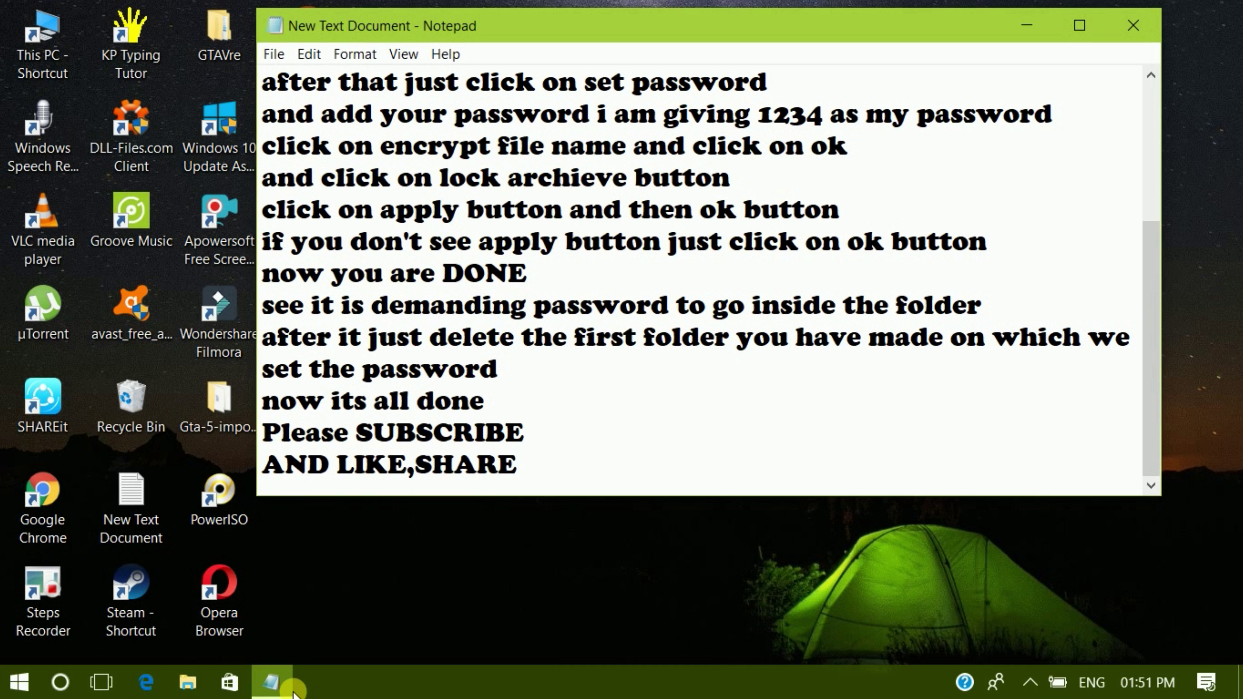
type(" & TAG")
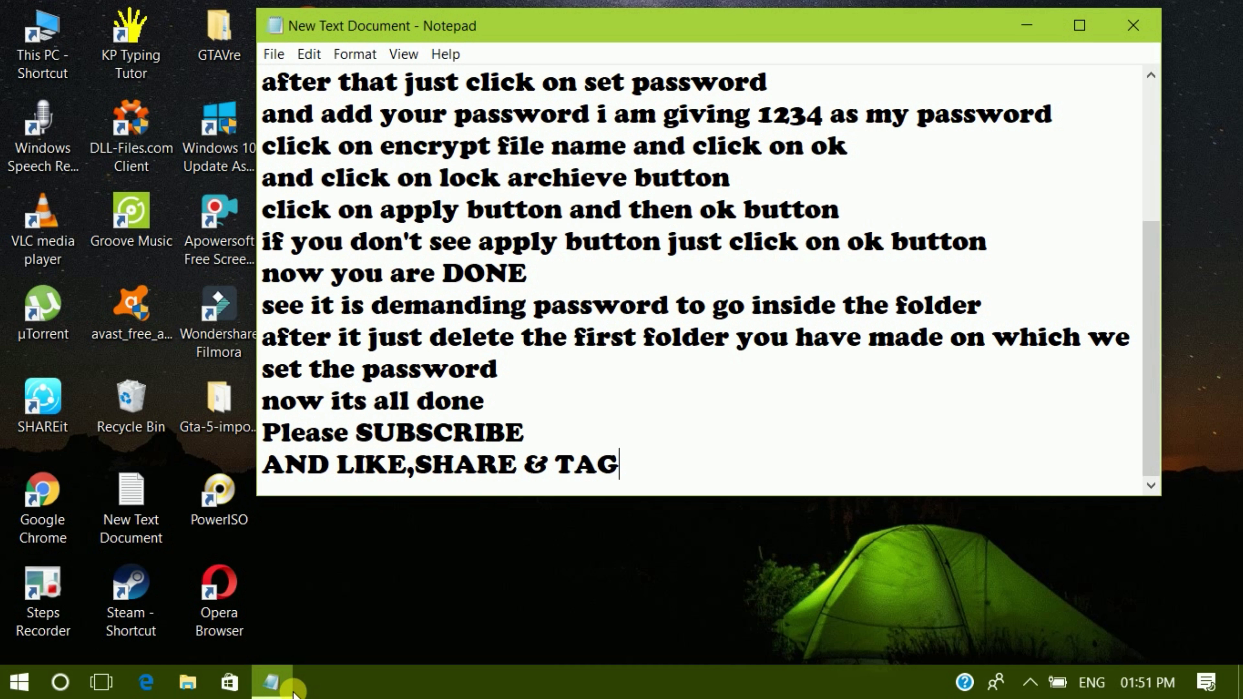
- Finish the note with 'THANKS FOR WATCHING' and 'HAVE A GOOD DAY', then close Notepad
key("Return")
key("Return")
type("TH")
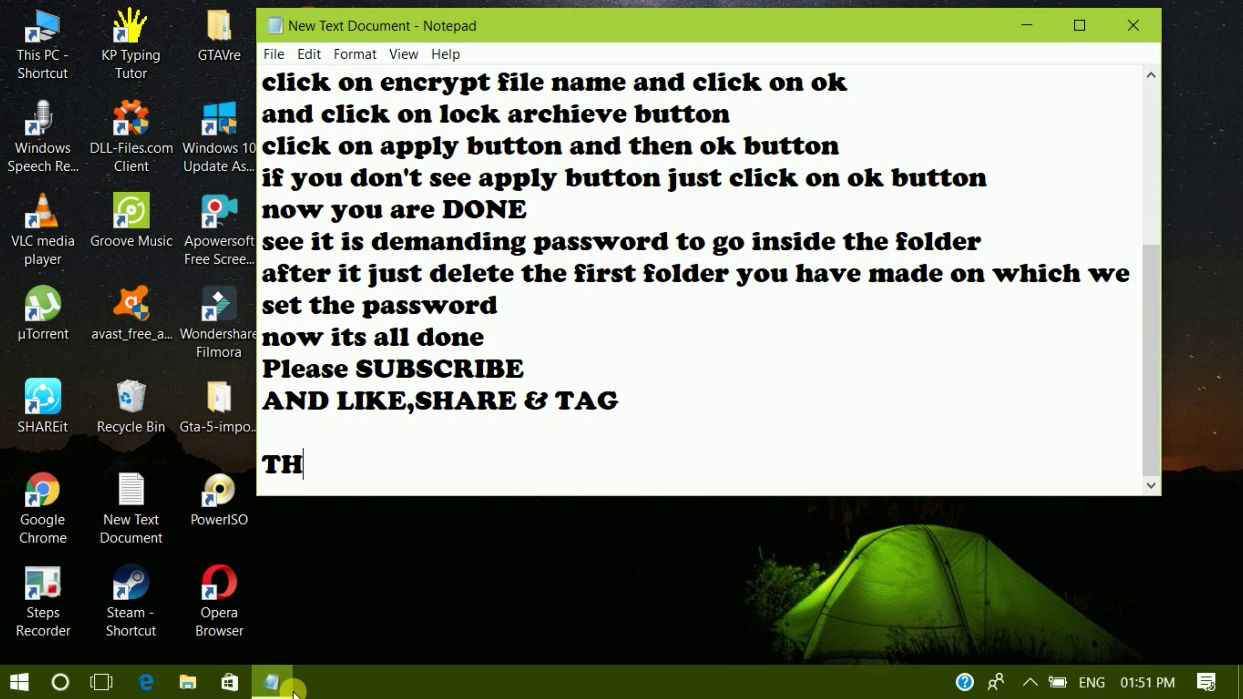
type("ANKS FOR ")
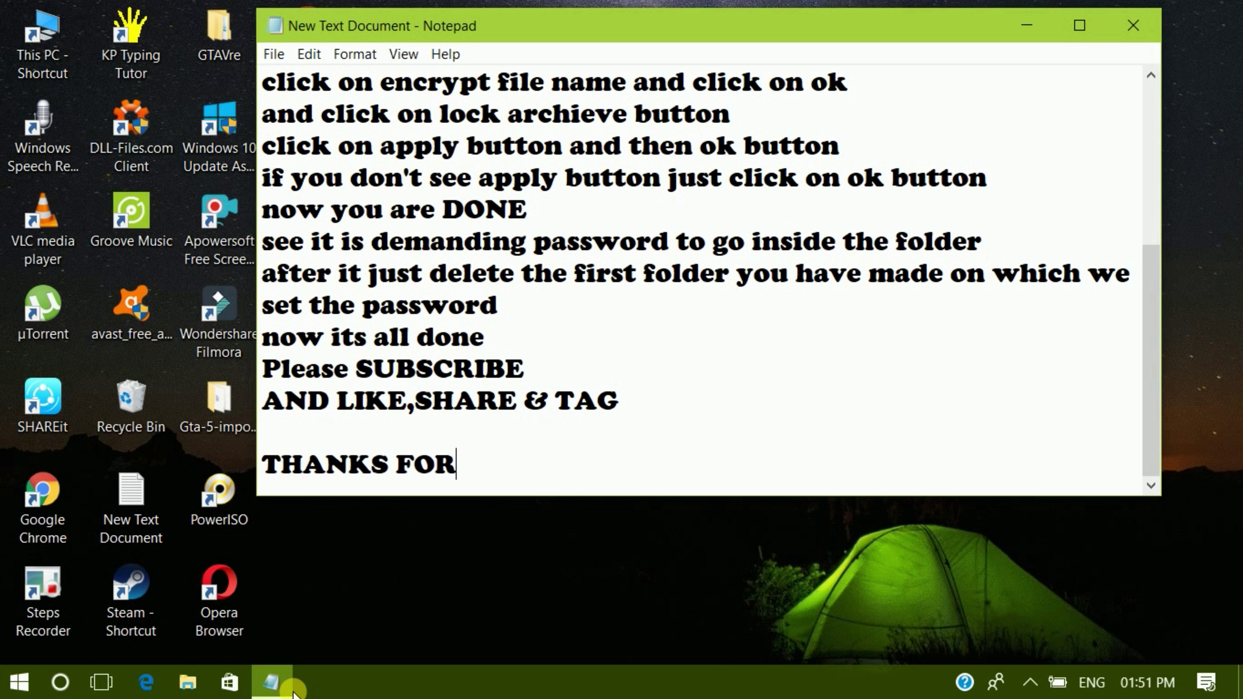
type("WATCH")
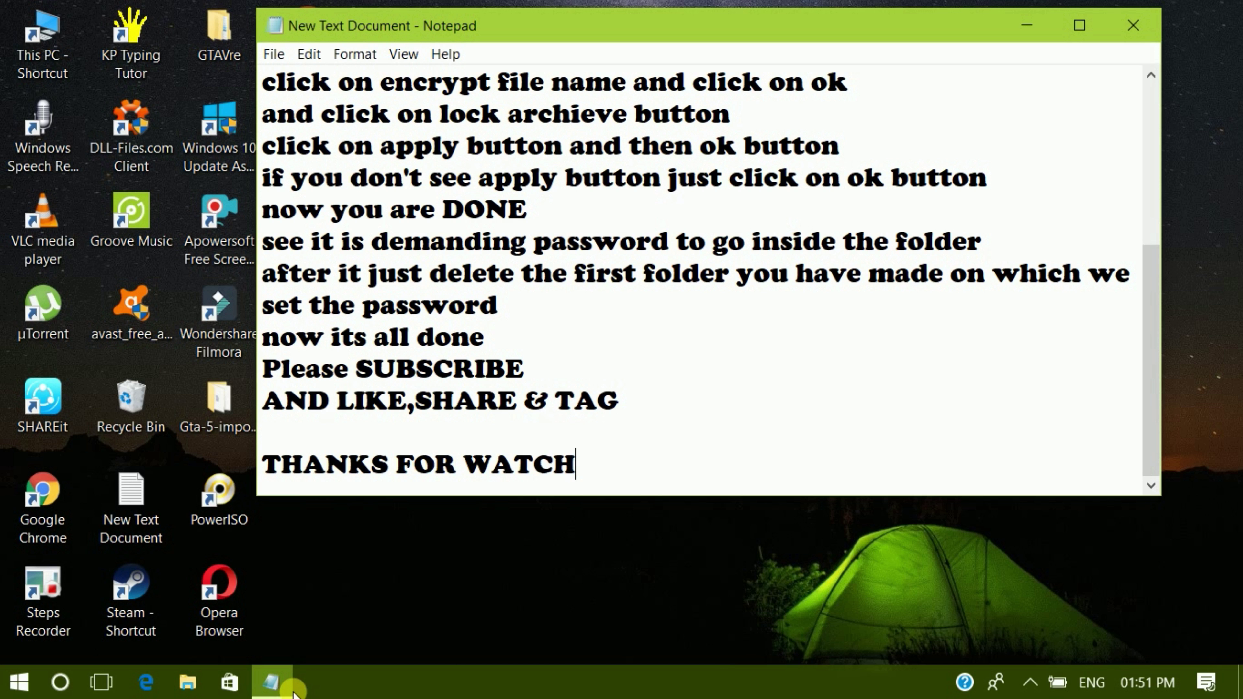
type("ING")
key("Return")
key("Return")
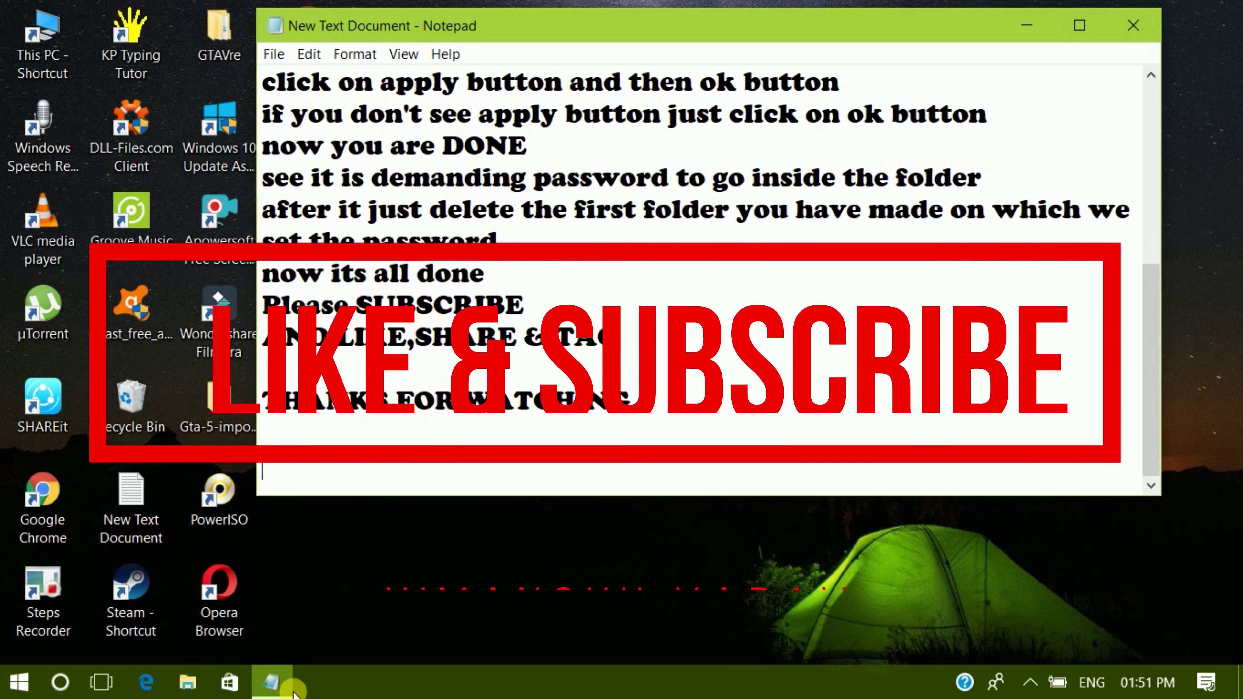
type("HAVE A")
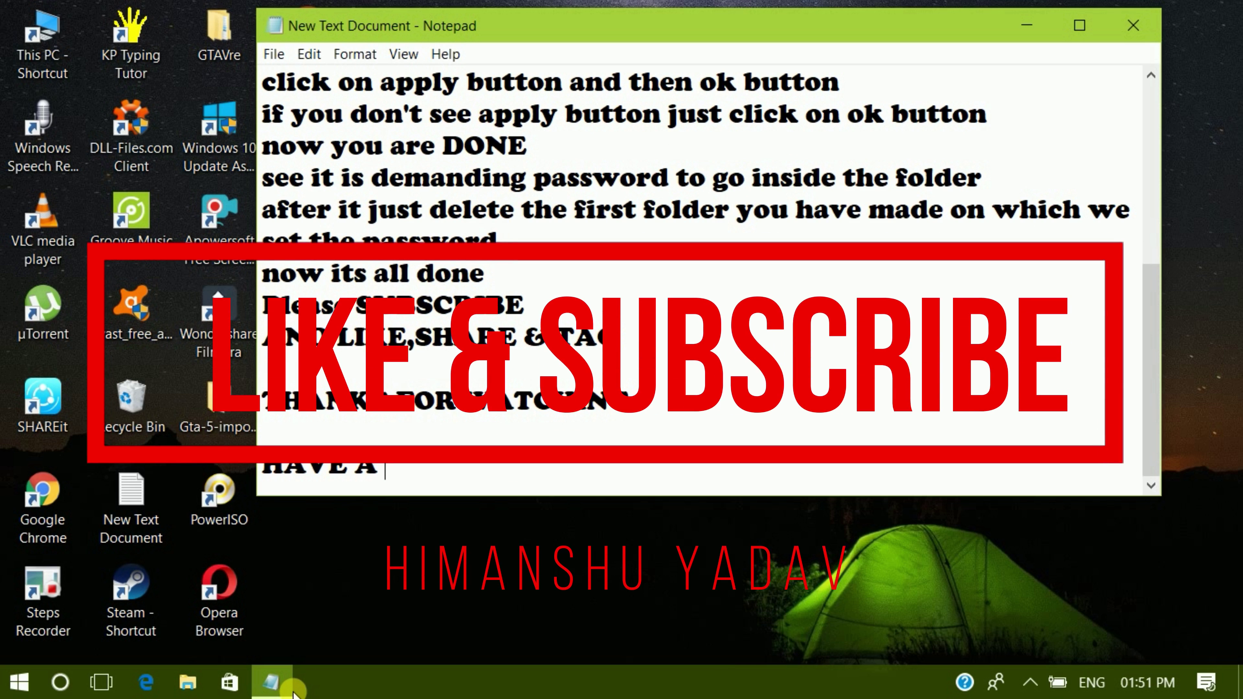
type(" GOOF")
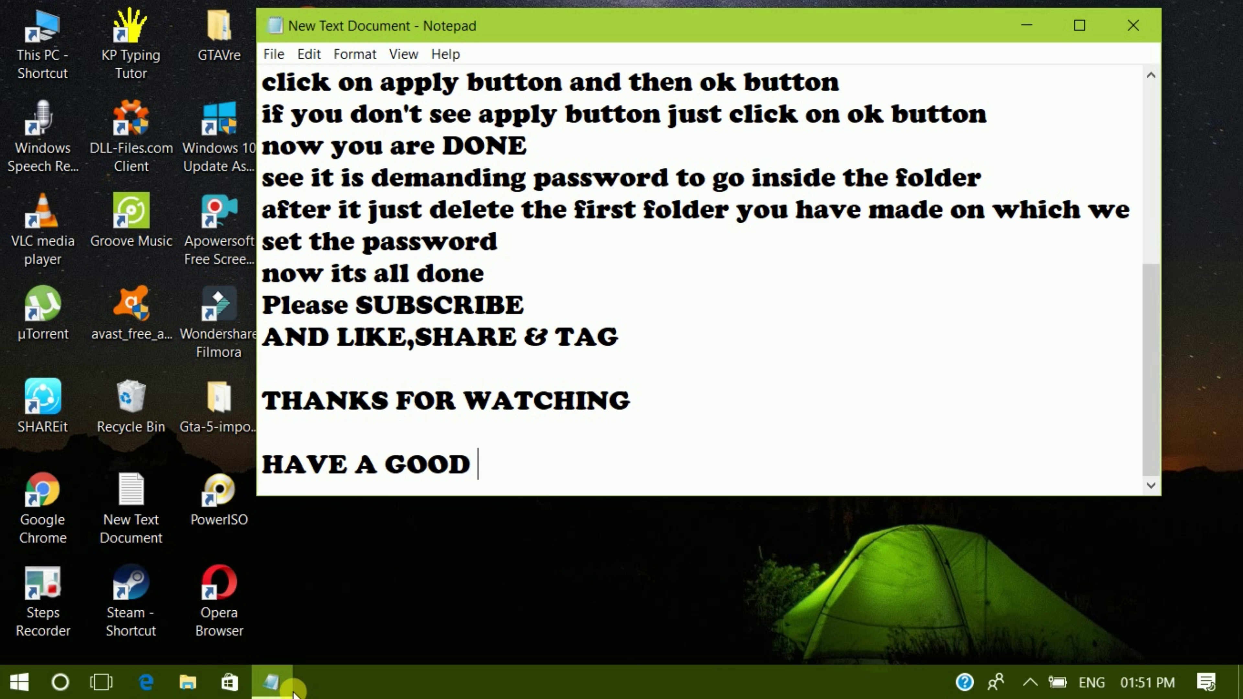
type(" DAY")
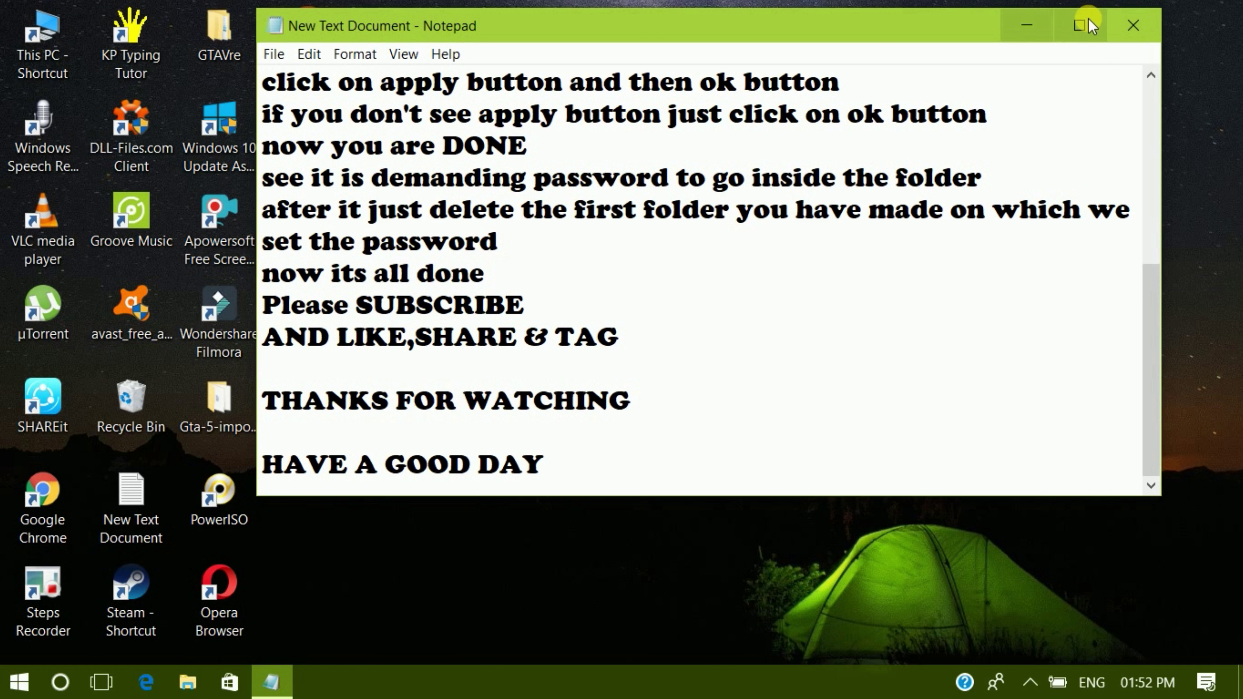
left_click(1125, 19)
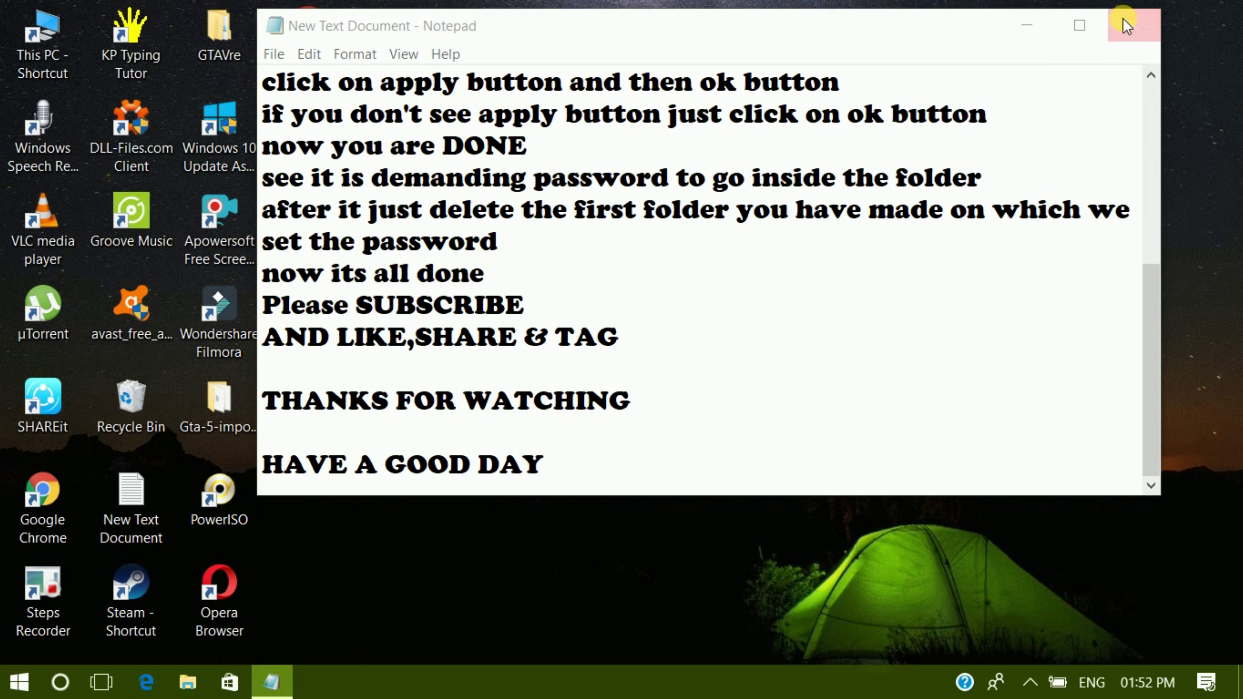